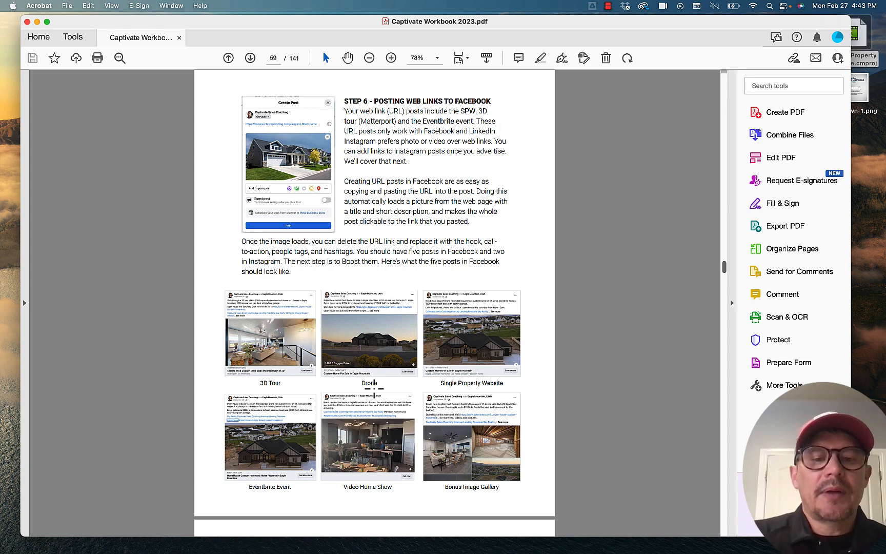
Step: Review the six example Facebook posts in Step 6 of the workbook, from 3D Tour through Bonus Image Gallery
{"action": "scroll", "coordinate": [390, 400], "scroll_direction": "down", "scroll_amount": 5}
{"action": "scroll", "coordinate": [390, 394], "scroll_direction": "up", "scroll_amount": 5}
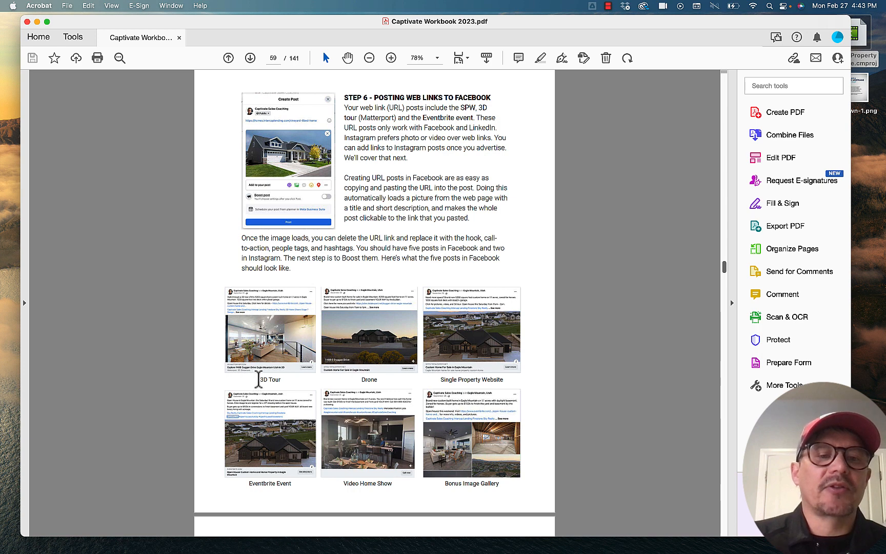
{"action": "left_click_drag", "start_coordinate": [258, 379], "coordinate": [282, 380]}
{"action": "left_click", "coordinate": [362, 380]}
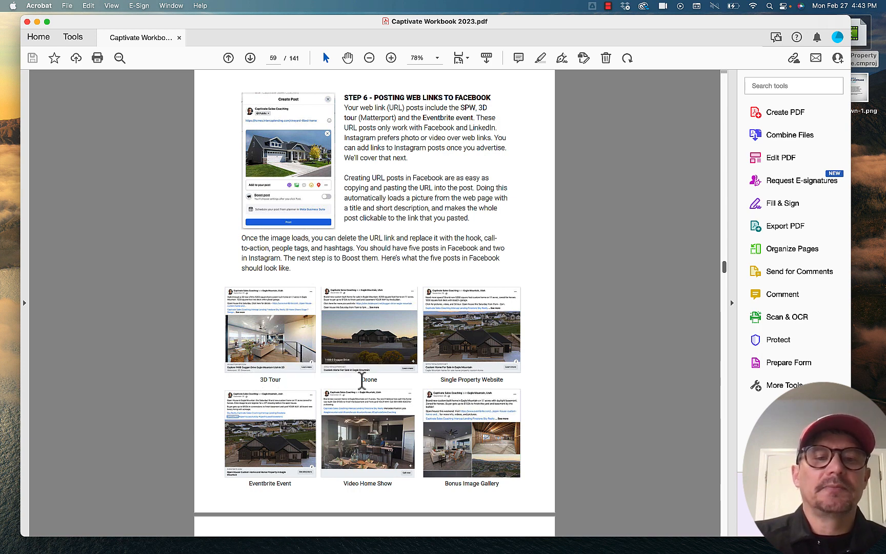
{"action": "left_click_drag", "start_coordinate": [362, 380], "coordinate": [385, 380]}
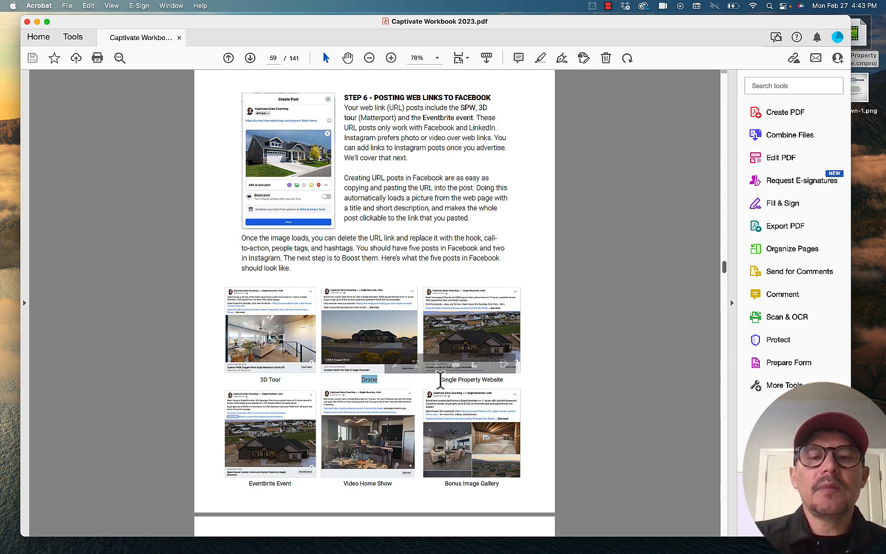
{"action": "left_click_drag", "start_coordinate": [440, 379], "coordinate": [504, 379]}
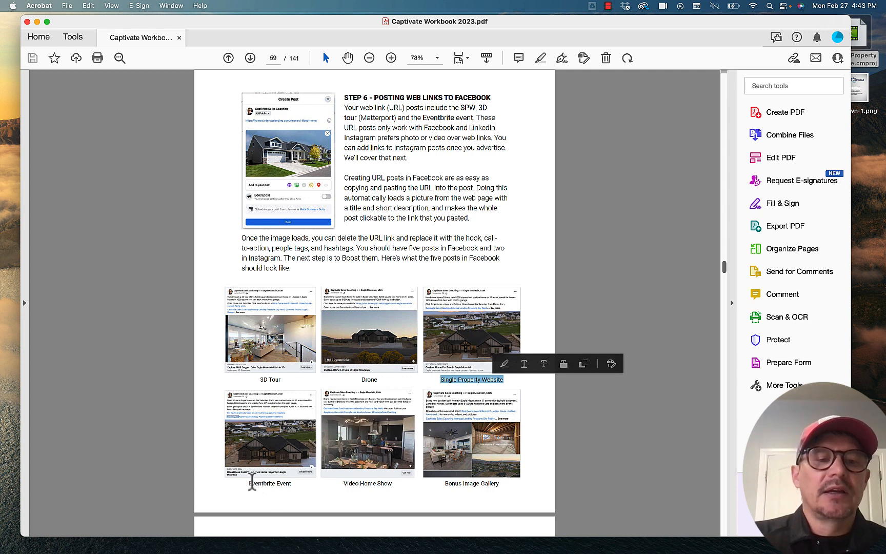
{"action": "left_click_drag", "start_coordinate": [251, 483], "coordinate": [292, 483]}
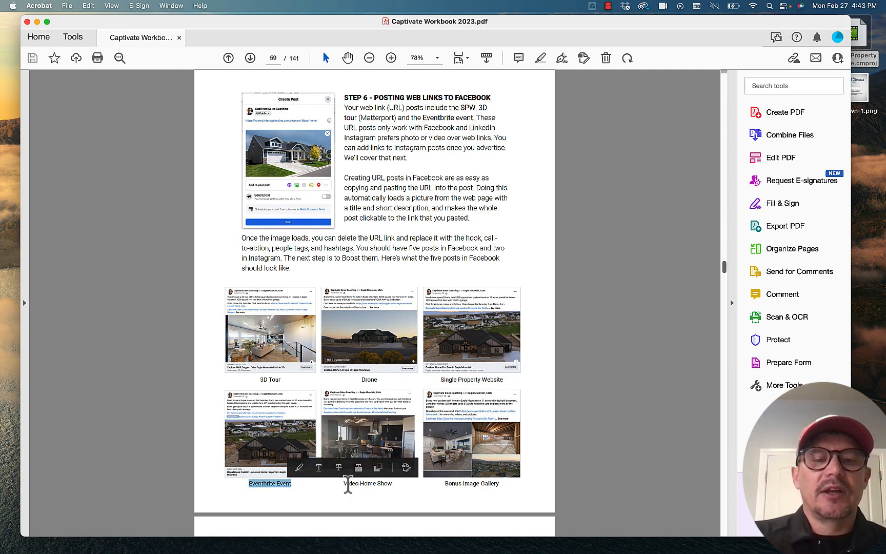
{"action": "left_click_drag", "start_coordinate": [348, 484], "coordinate": [393, 485]}
{"action": "left_click", "coordinate": [470, 483]}
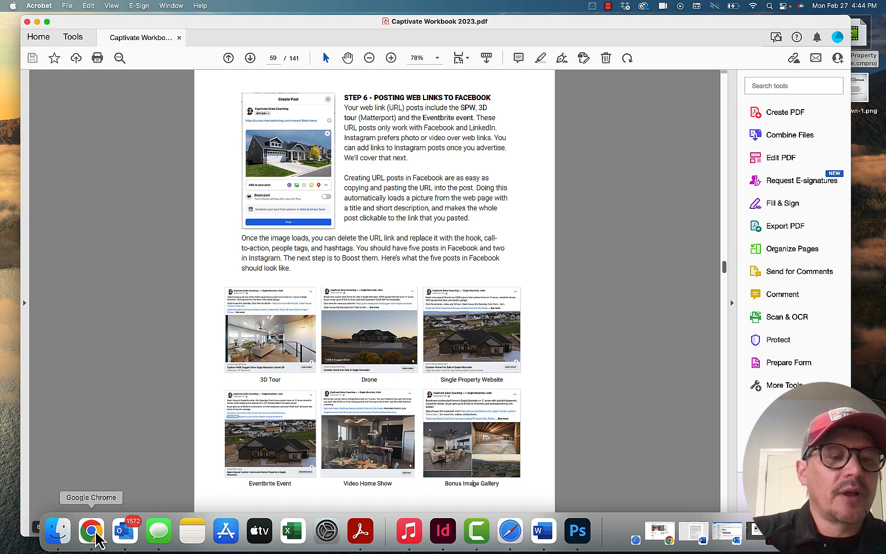
Step: Switch to Chrome, open the Captivate Sales Coaching page on Facebook, and start a new post there
{"action": "left_click", "coordinate": [99, 531]}
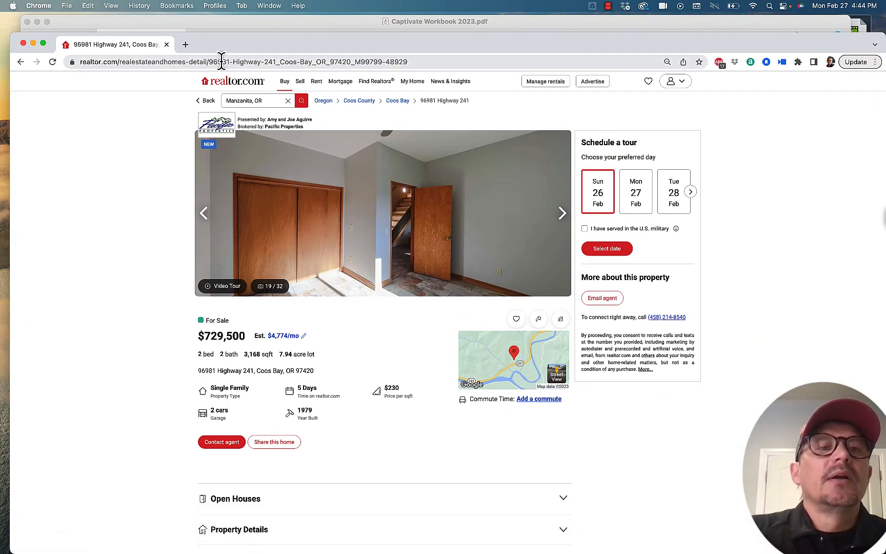
{"action": "left_click", "coordinate": [221, 61]}
{"action": "type", "text": "fa"}
{"action": "key", "text": "Return"}
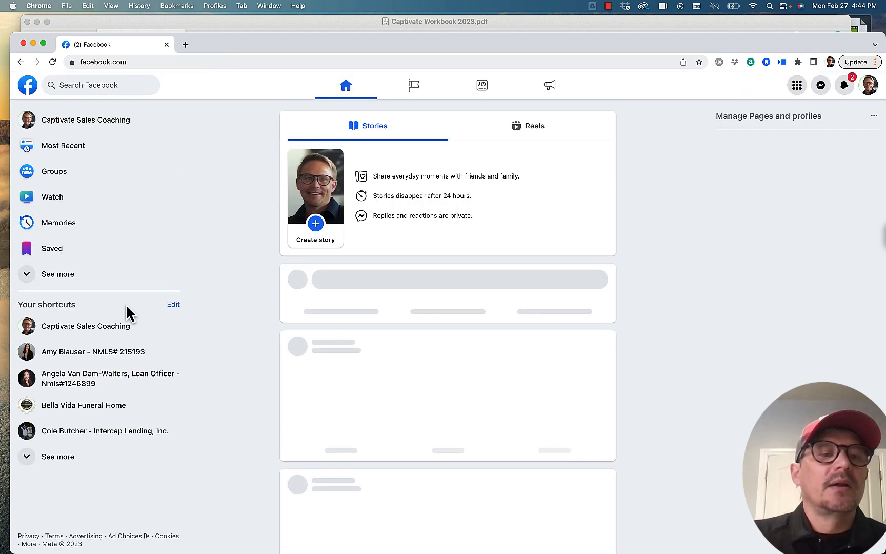
{"action": "left_click", "coordinate": [89, 331]}
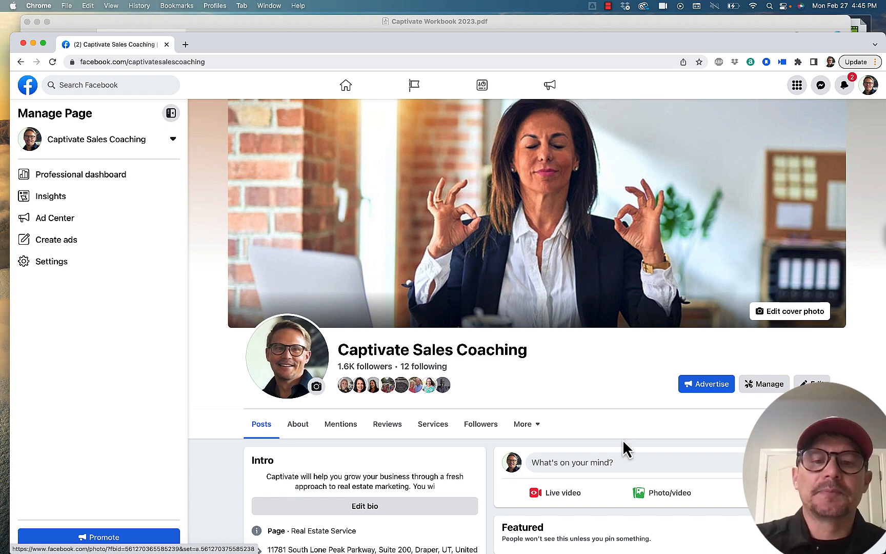
{"action": "scroll", "coordinate": [604, 439], "scroll_direction": "down", "scroll_amount": 2}
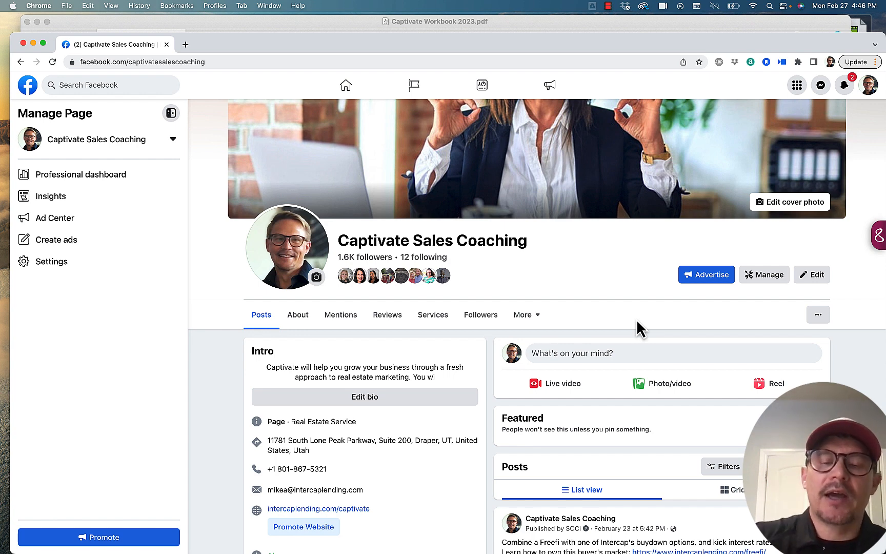
{"action": "left_click", "coordinate": [616, 354]}
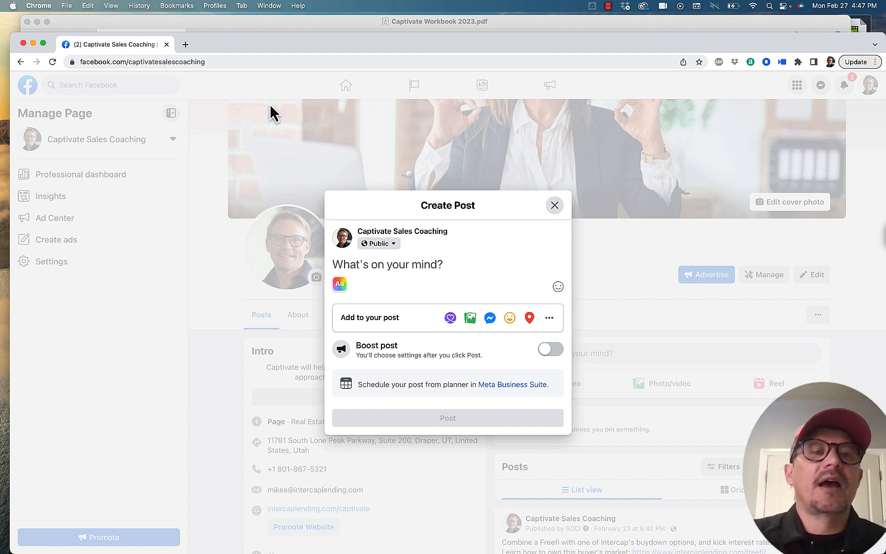
Step: Open the single property website homes.intercaplending.com/vineyard-6bed-home in a new browser tab
{"action": "left_click", "coordinate": [185, 44]}
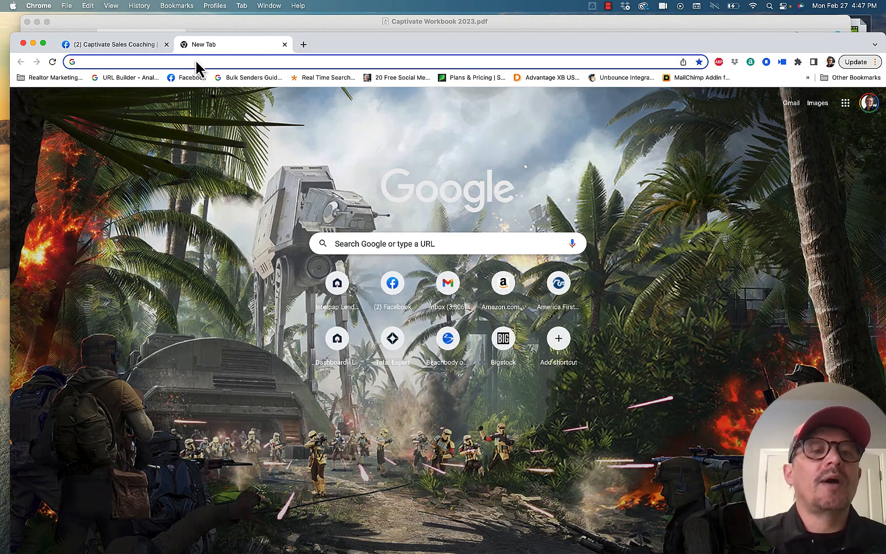
{"action": "left_click", "coordinate": [198, 64]}
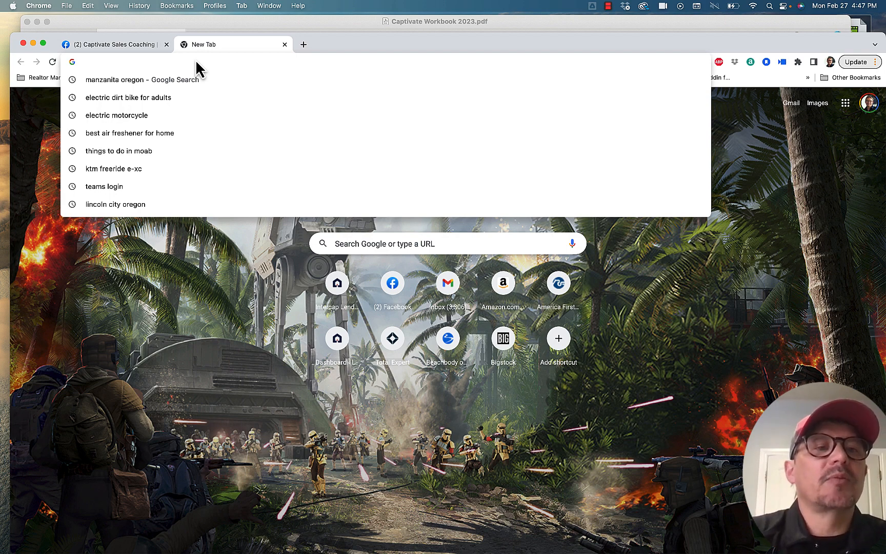
{"action": "type", "text": "homes.intercaplending.com/vineyard-6bed-home"}
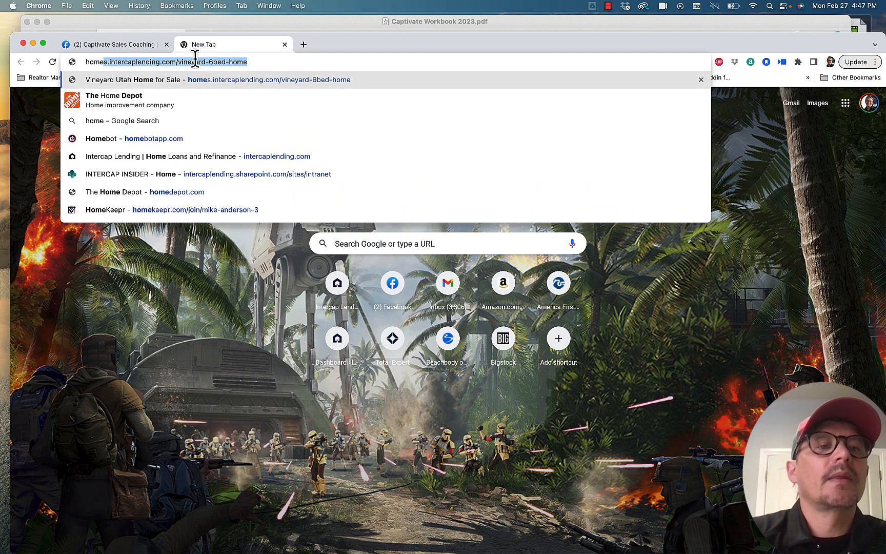
{"action": "key", "text": "Return"}
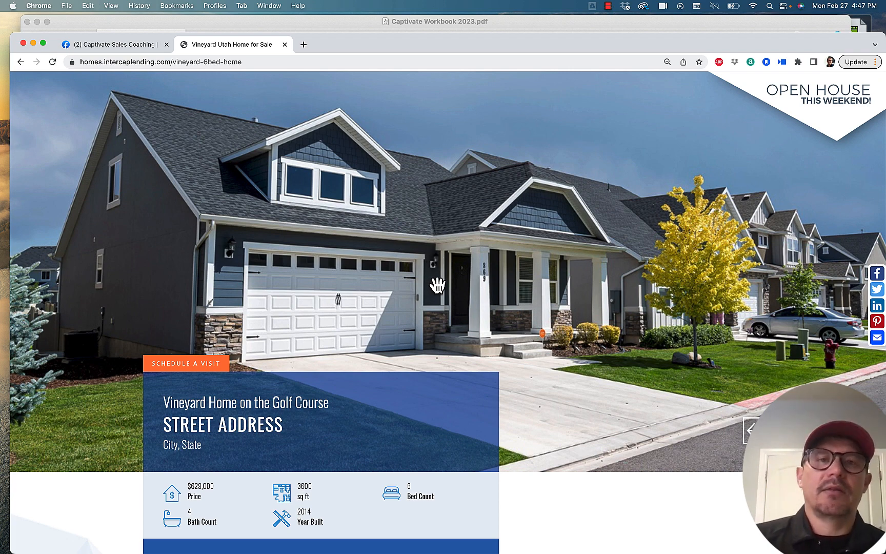
Step: Examine the Vineyard listing's photo gallery, property details, map and tour links
{"action": "scroll", "coordinate": [458, 302], "scroll_direction": "down", "scroll_amount": 5}
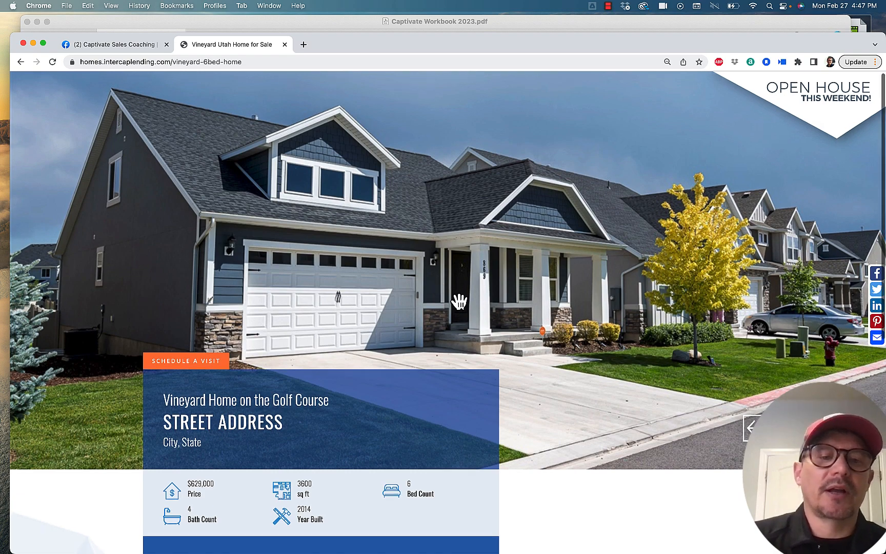
{"action": "scroll", "coordinate": [458, 303], "scroll_direction": "down", "scroll_amount": 3}
{"action": "scroll", "coordinate": [458, 303], "scroll_direction": "up", "scroll_amount": 10}
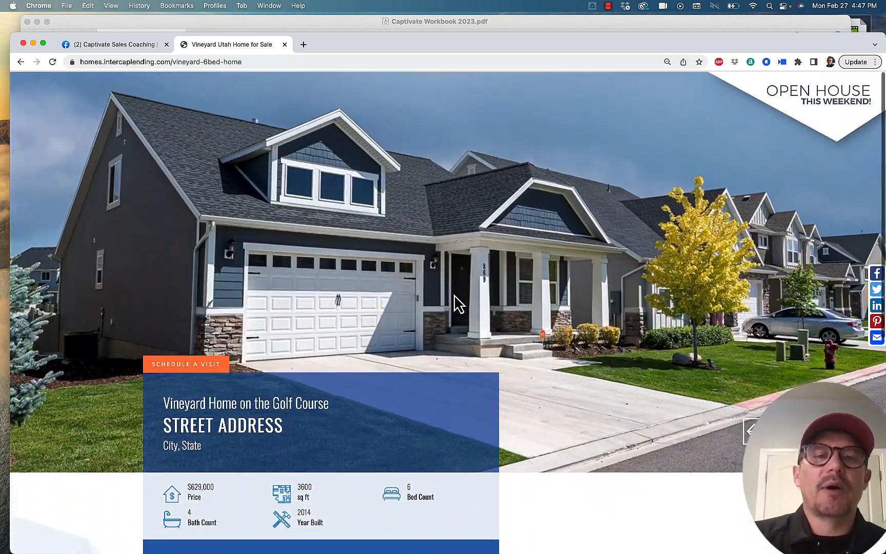
{"action": "left_click", "coordinate": [782, 430]}
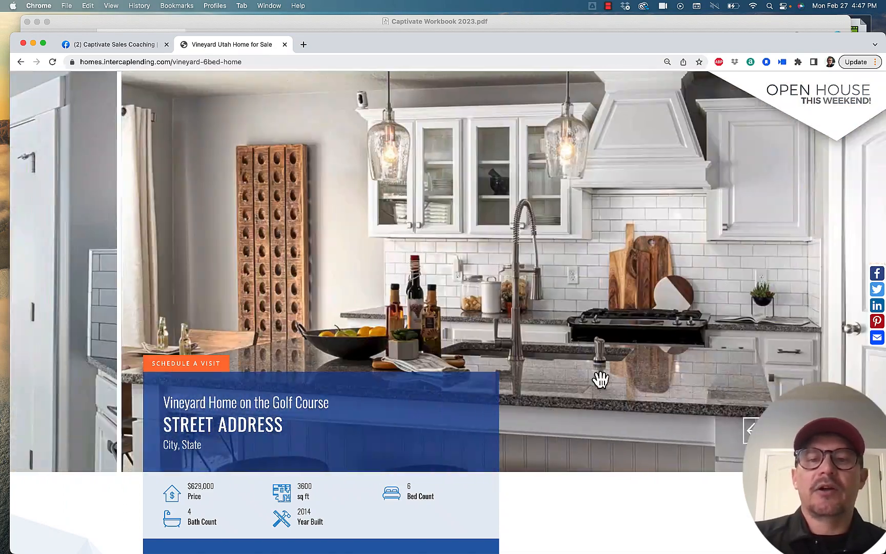
{"action": "scroll", "coordinate": [576, 375], "scroll_direction": "down", "scroll_amount": 5}
{"action": "scroll", "coordinate": [576, 376], "scroll_direction": "down", "scroll_amount": 3}
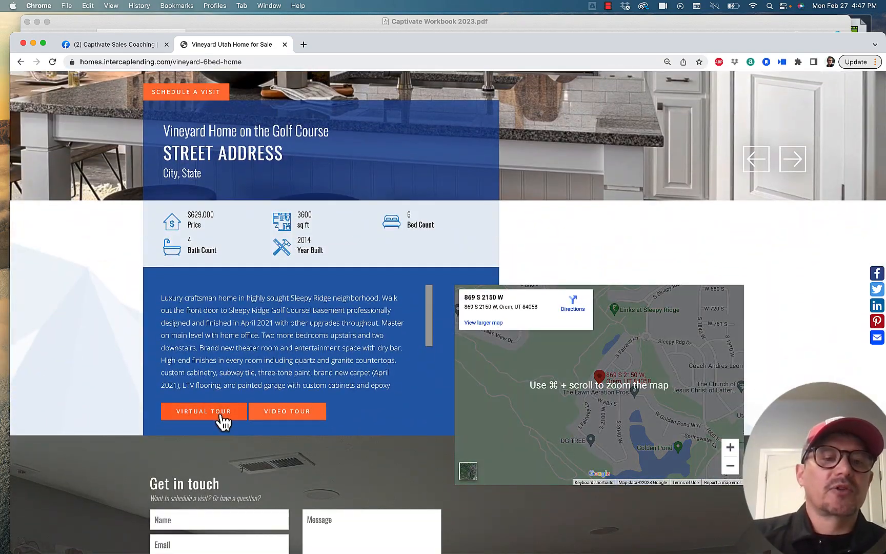
{"action": "scroll", "coordinate": [223, 405], "scroll_direction": "up", "scroll_amount": 9}
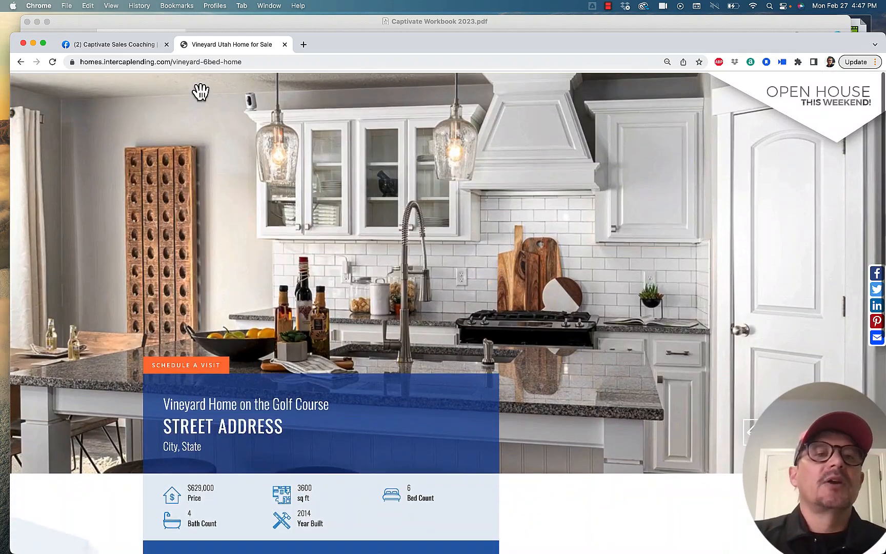
Step: Copy the Vineyard listing's web address into the new Facebook post and check the generated link preview
{"action": "left_click", "coordinate": [189, 65]}
{"action": "key", "text": "super+c"}
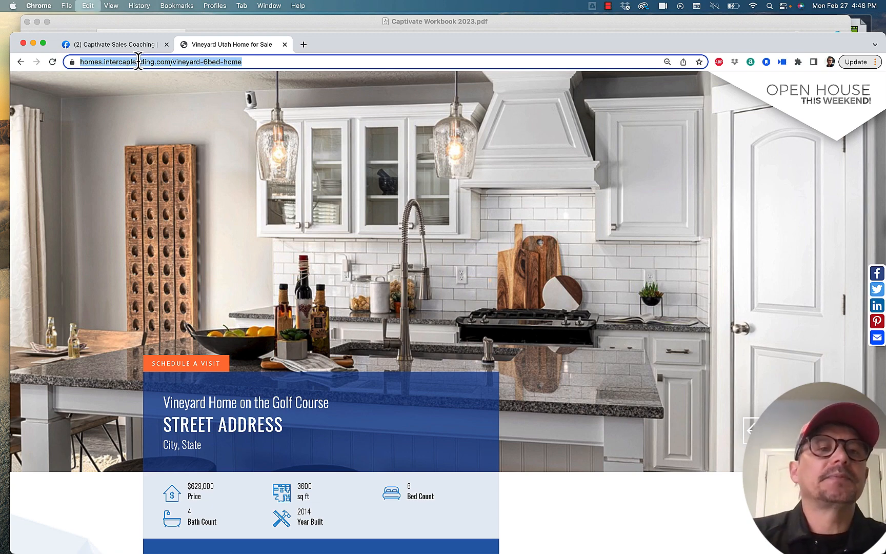
{"action": "left_click", "coordinate": [97, 47]}
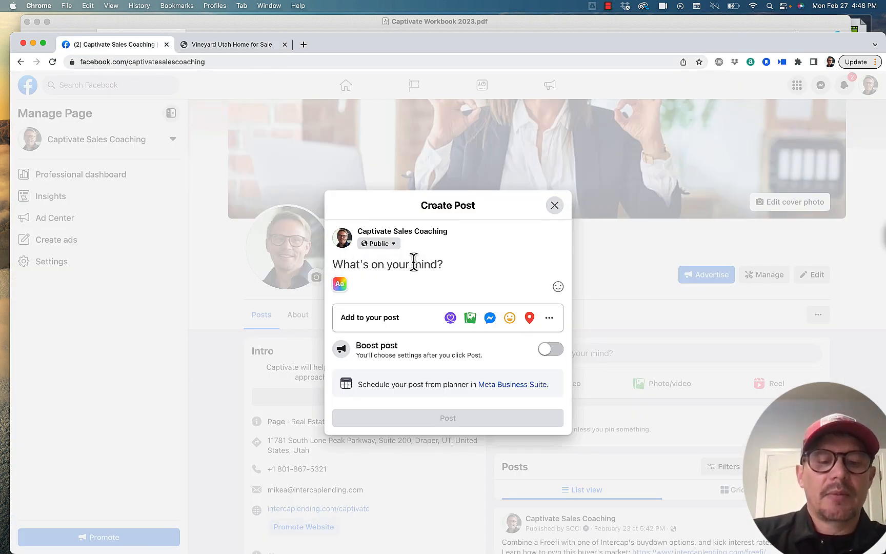
{"action": "key", "text": "super+v"}
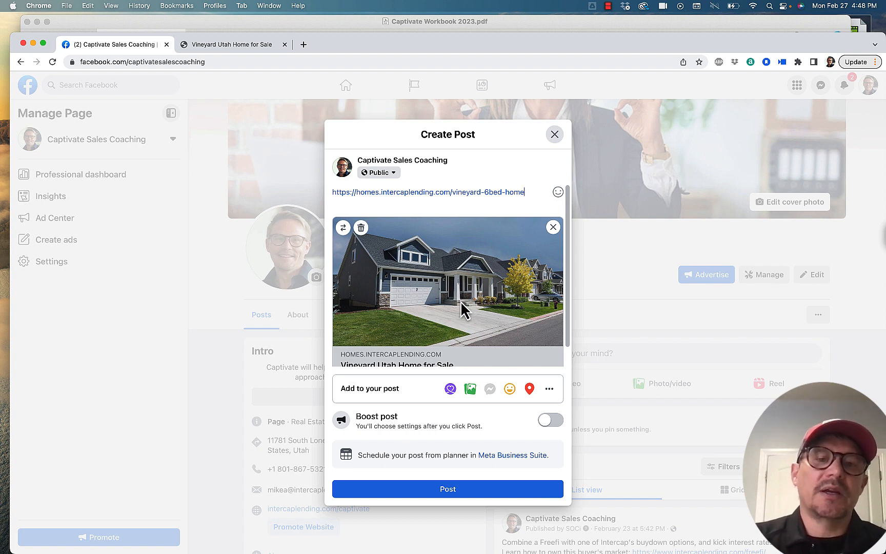
{"action": "scroll", "coordinate": [460, 301], "scroll_direction": "down", "scroll_amount": 1}
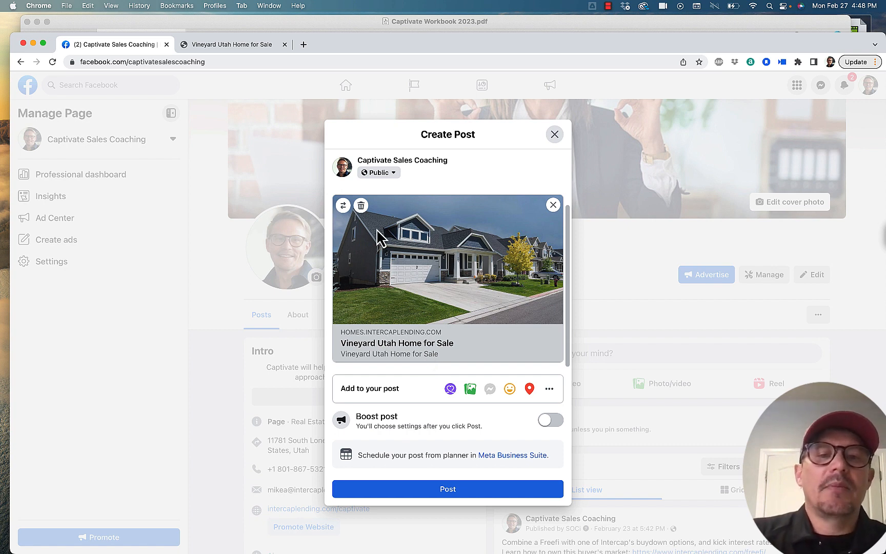
{"action": "scroll", "coordinate": [409, 267], "scroll_direction": "up", "scroll_amount": 2}
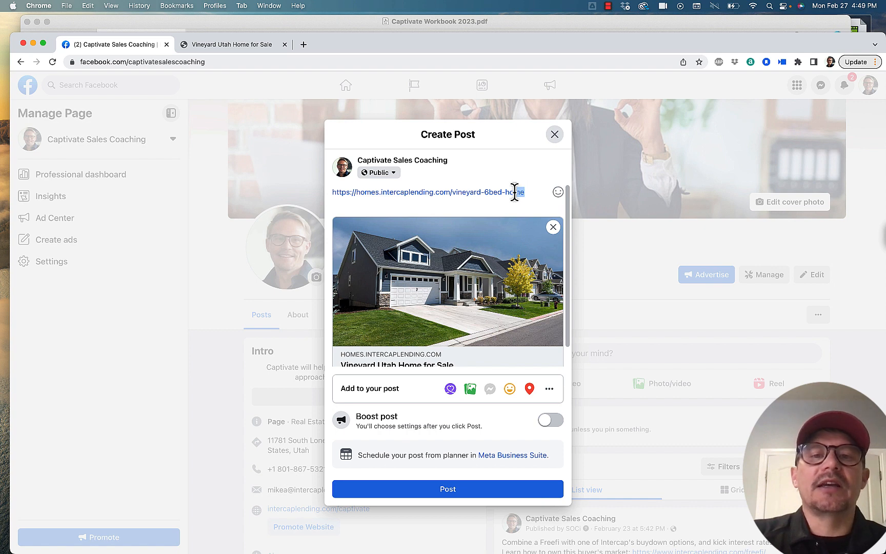
Step: Replace the URL text in the post with the lines "Hook" and "Call to Action", keeping the link preview
{"action": "left_click_drag", "start_coordinate": [518, 192], "coordinate": [337, 191]}
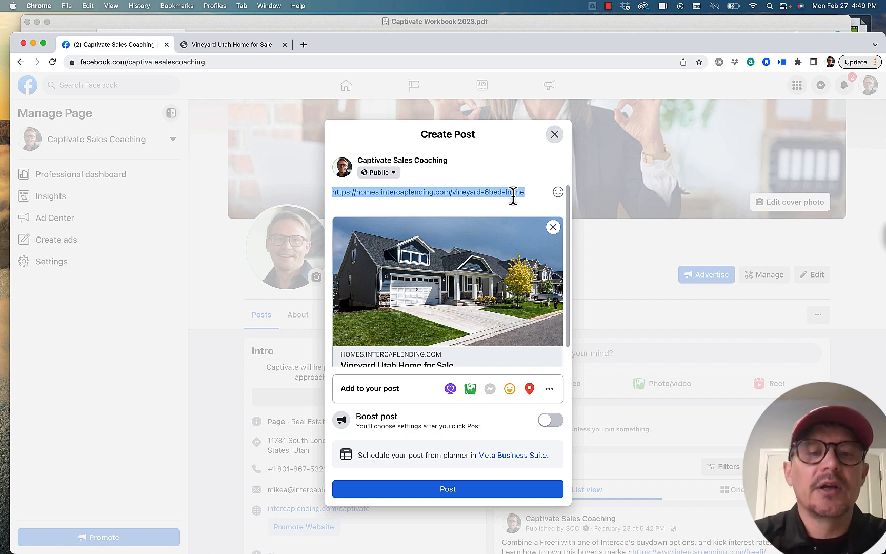
{"action": "type", "text": "Hook"}
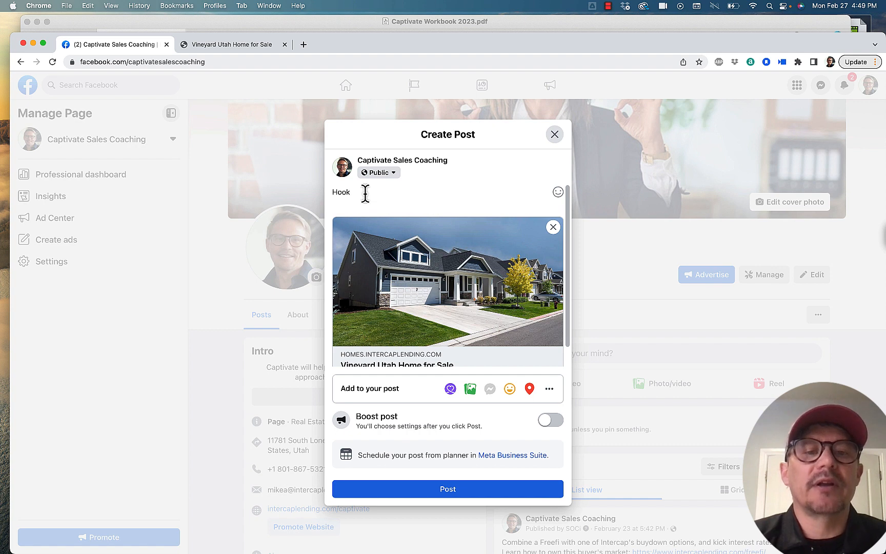
{"action": "key", "text": "Return"}
{"action": "type", "text": "Call"}
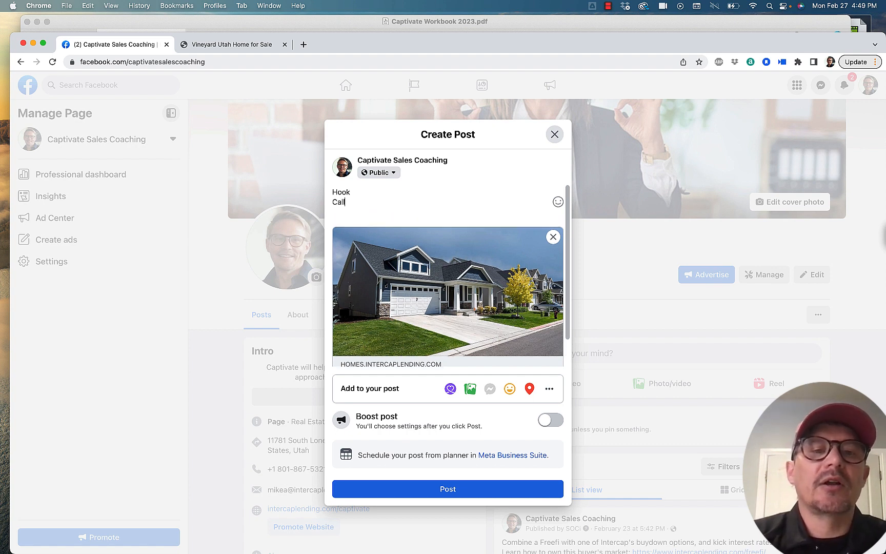
{"action": "type", "text": " to Action"}
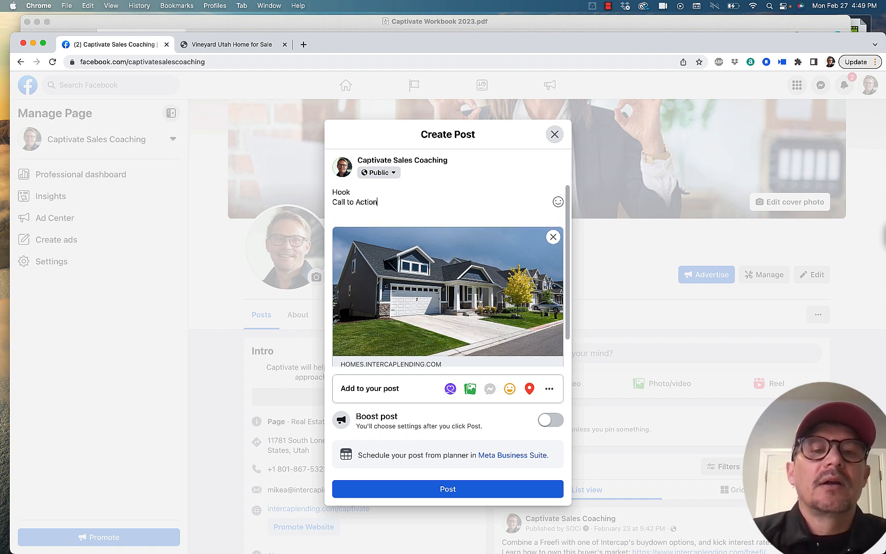
{"action": "key", "text": "Return"}
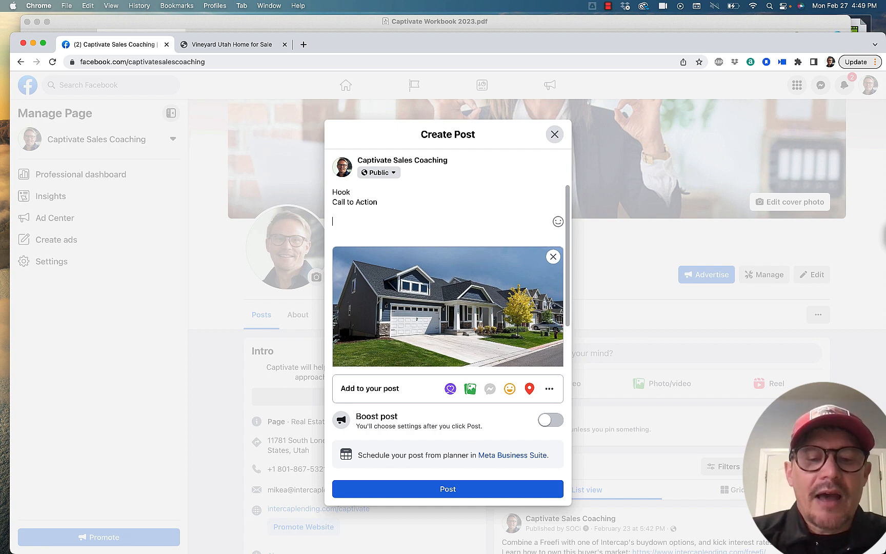
{"action": "type", "text": "#"}
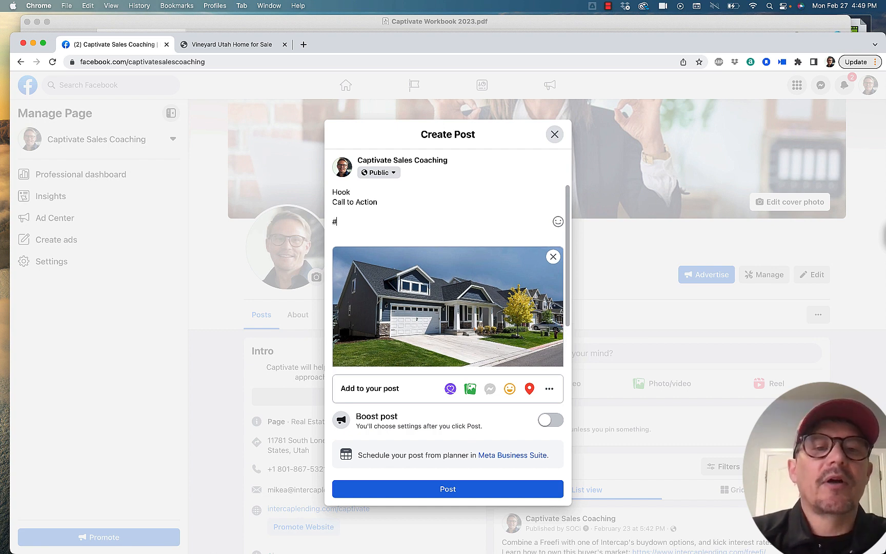
{"action": "type", "text": "hashtagstepoutbuffalo"}
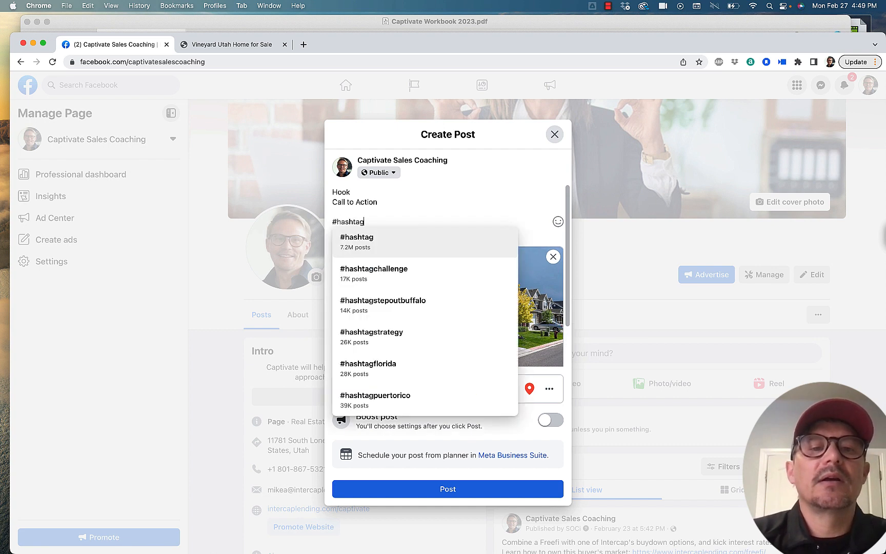
{"action": "key", "text": "Return"}
{"action": "key", "text": "super+BackSpace"}
{"action": "key", "text": "super+BackSpace"}
{"action": "key", "text": "super+BackSpace"}
{"action": "key", "text": "super+BackSpace"}
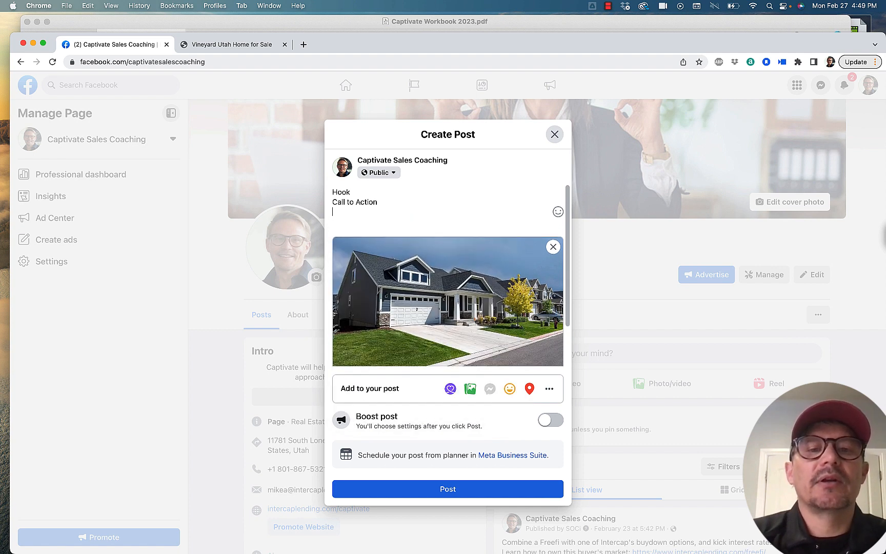
Step: Tag the Captivate Sales Coaching page on its own line below "Call to Action", separated by a blank line
{"action": "key", "text": "Return"}
{"action": "key", "text": "Return"}
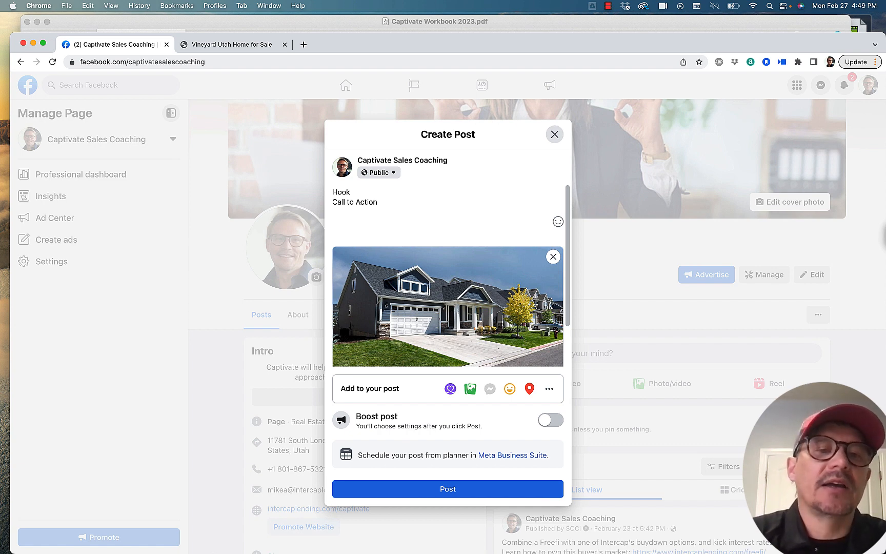
{"action": "type", "text": "@"}
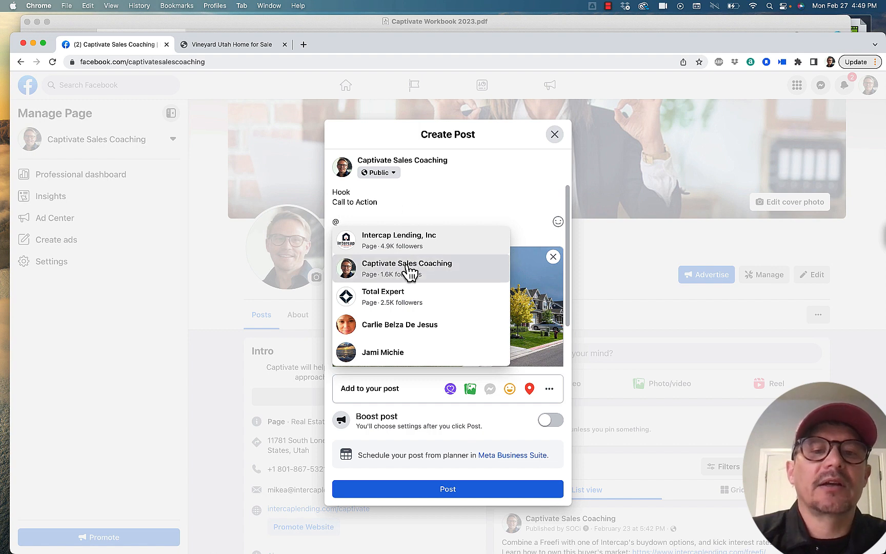
{"action": "left_click", "coordinate": [408, 270]}
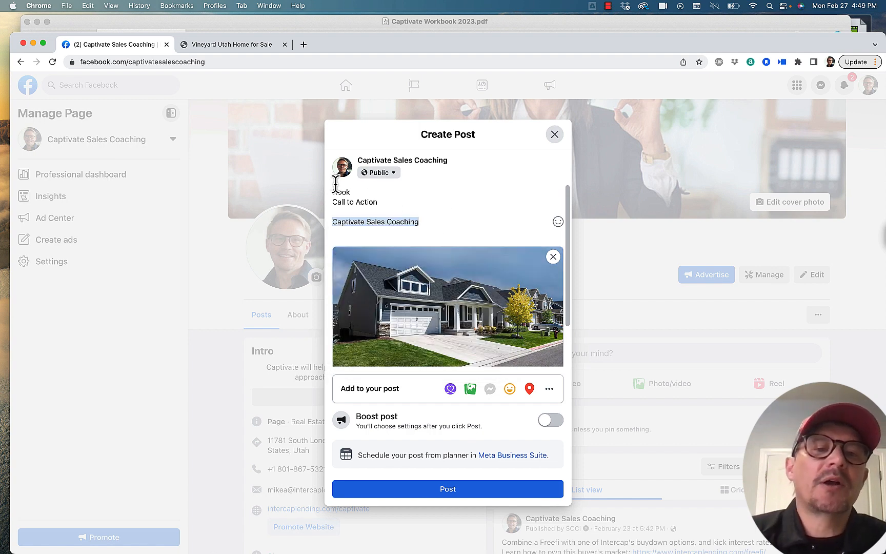
Step: Replace the "Hook" placeholder in the post with "6 bed, 4 bath"
{"action": "left_click_drag", "start_coordinate": [350, 192], "coordinate": [319, 191]}
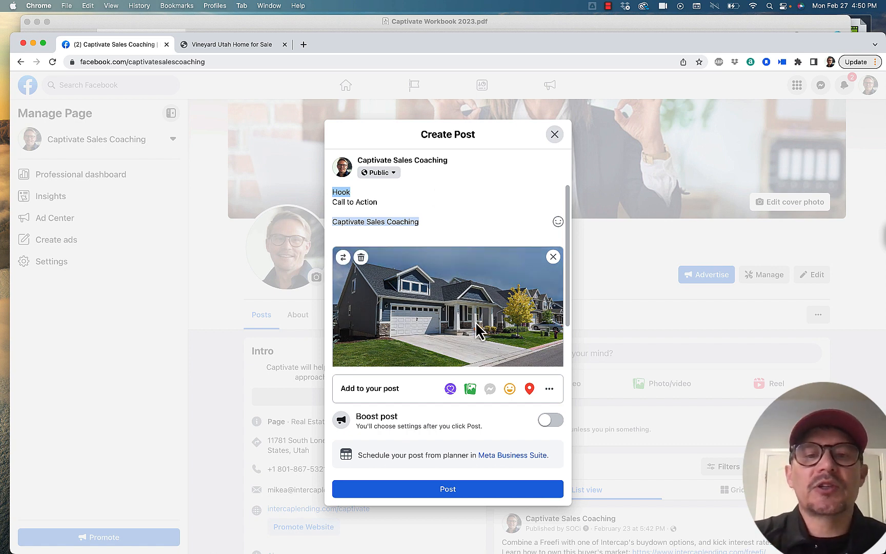
{"action": "scroll", "coordinate": [480, 310], "scroll_direction": "down", "scroll_amount": 1}
{"action": "scroll", "coordinate": [481, 310], "scroll_direction": "up", "scroll_amount": 1}
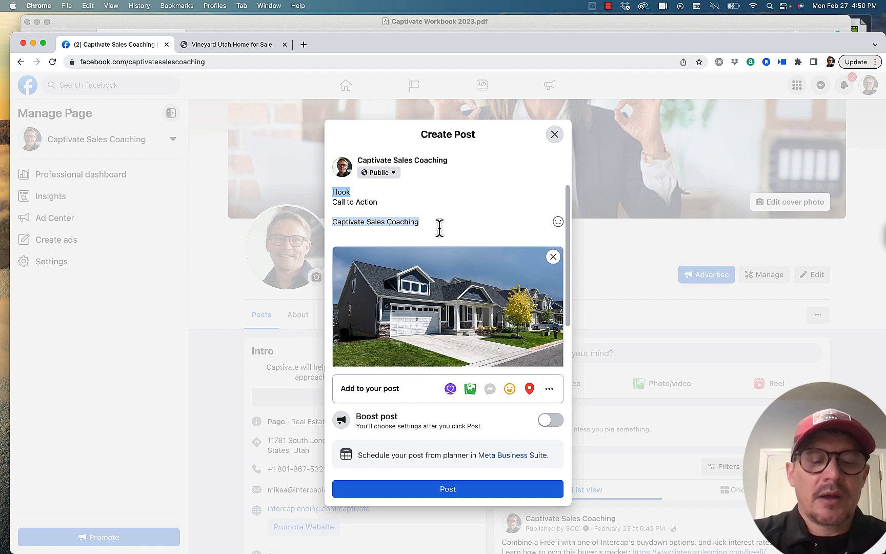
{"action": "type", "text": "4 b3"}
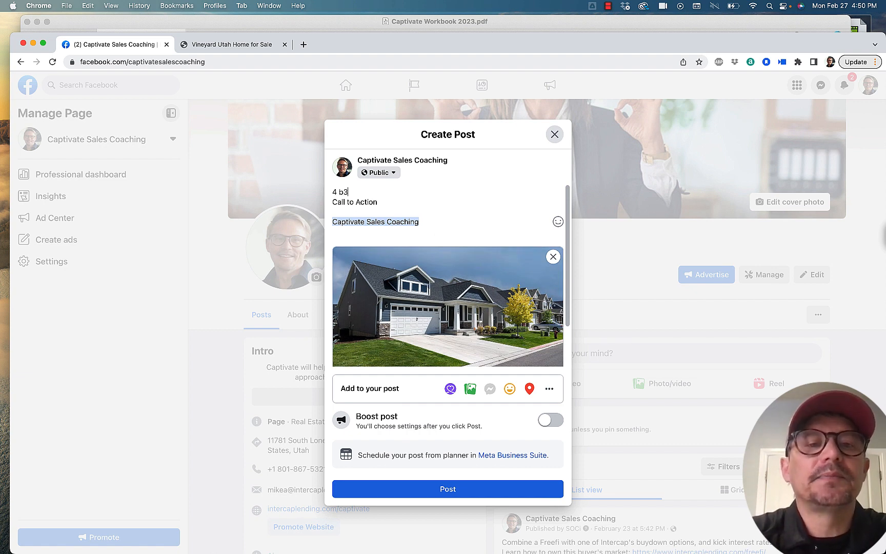
{"action": "key", "text": "BackSpace"}
{"action": "type", "text": "ed"}
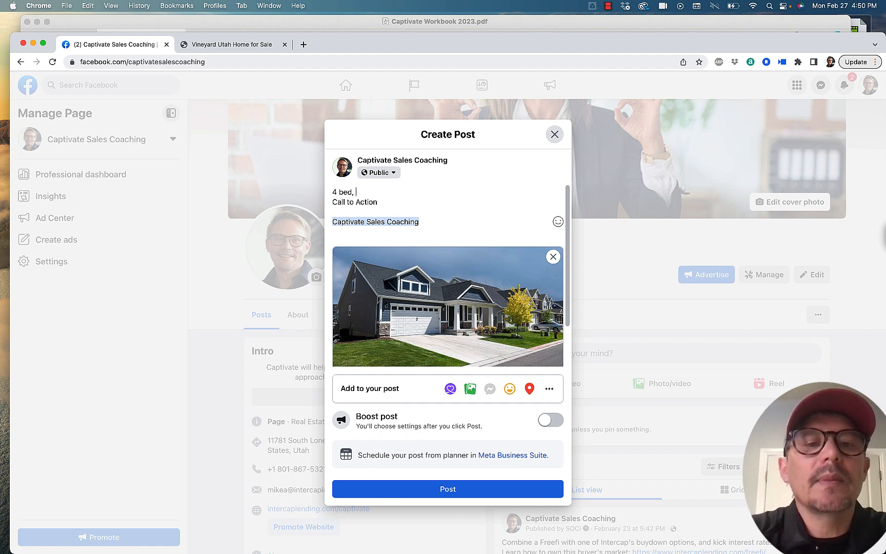
{"action": "type", "text": ","}
{"action": "key", "text": "BackSpace"}
{"action": "key", "text": "BackSpace"}
{"action": "key", "text": "BackSpace"}
{"action": "key", "text": "BackSpace"}
{"action": "key", "text": "BackSpace"}
{"action": "key", "text": "BackSpace"}
{"action": "key", "text": "BackSpace"}
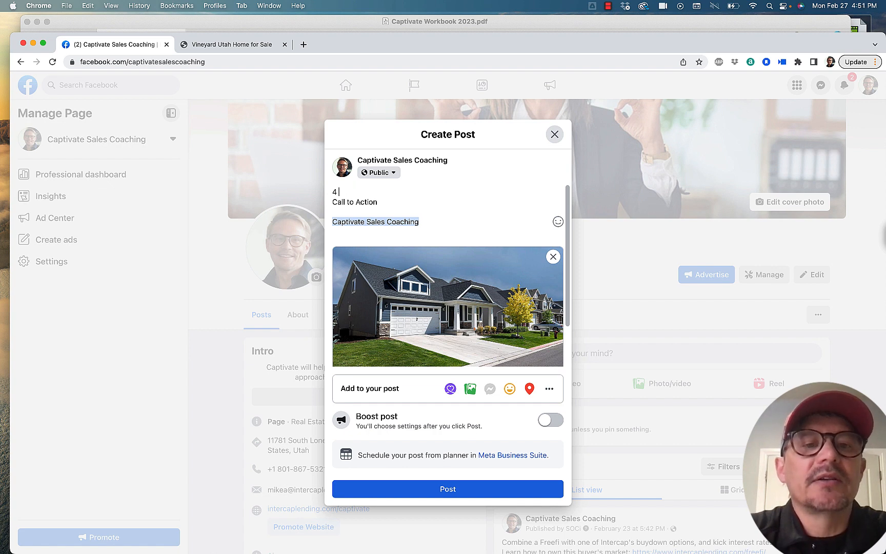
{"action": "type", "text": "5"}
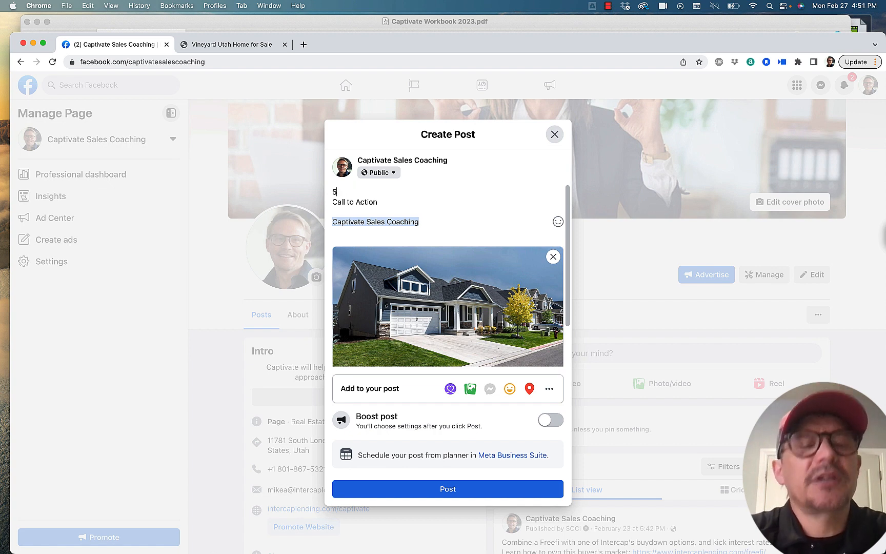
{"action": "key", "text": "BackSpace"}
{"action": "type", "text": "6 be"}
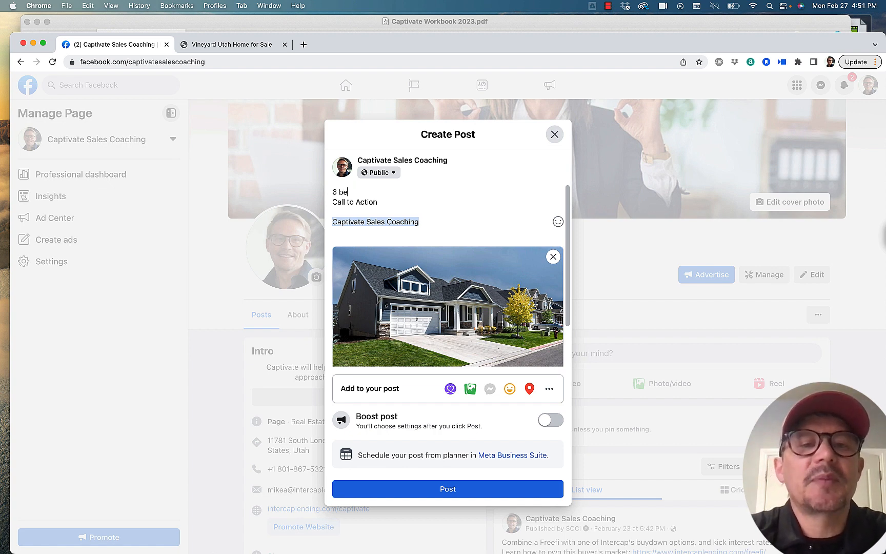
{"action": "type", "text": "d, 4 b"}
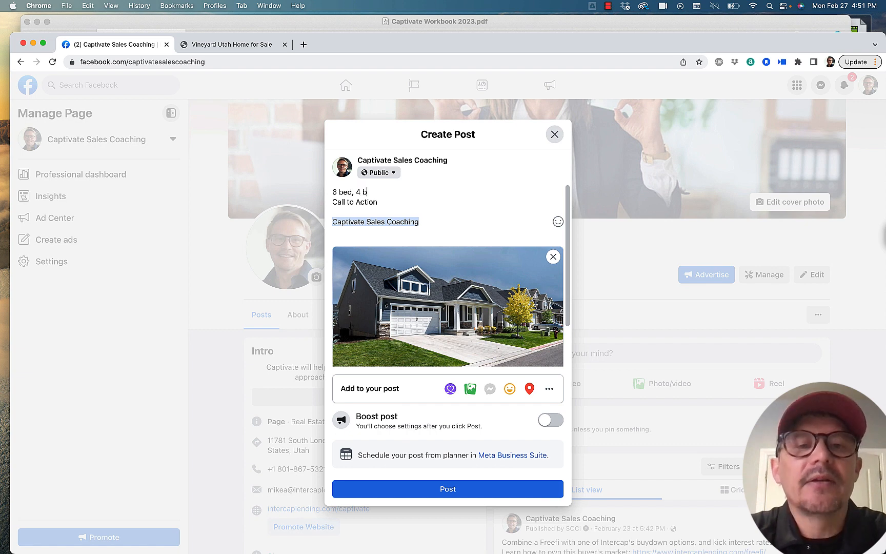
{"action": "type", "text": "ath c"}
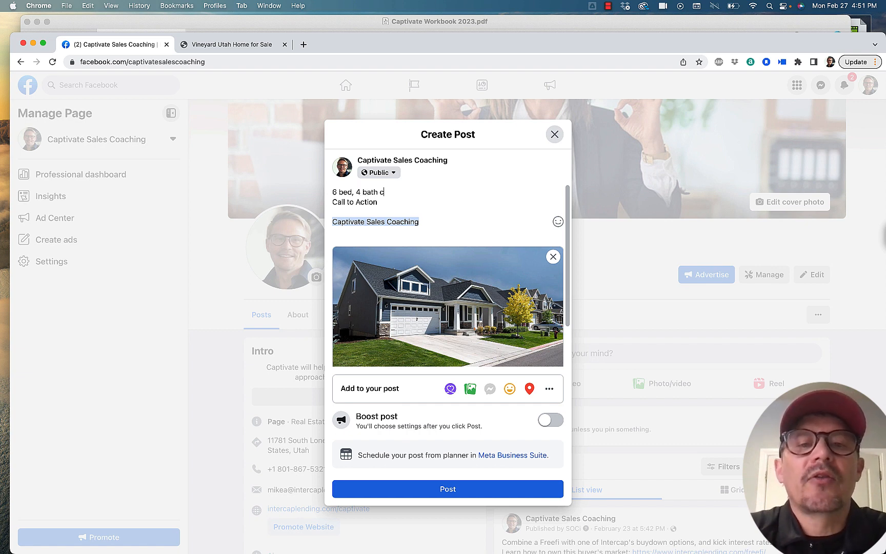
{"action": "type", "text": "raft"}
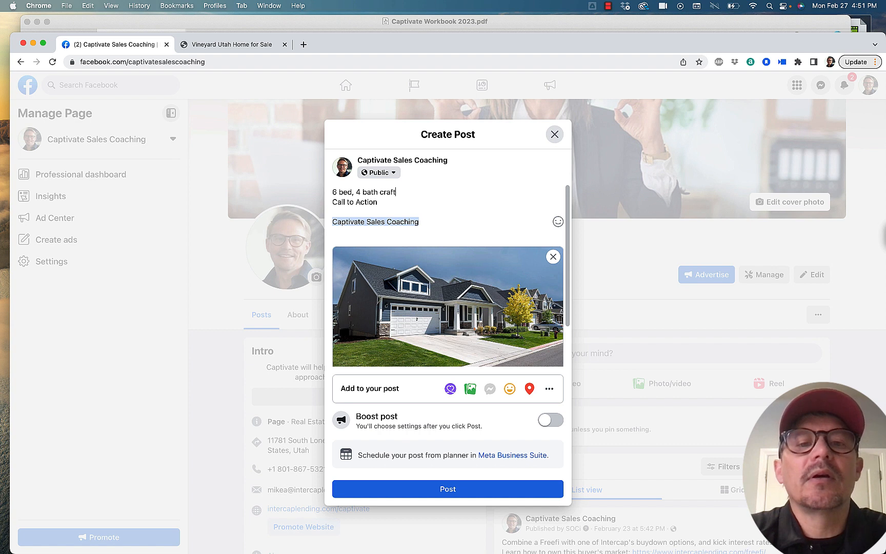
{"action": "type", "text": "sman home next to "}
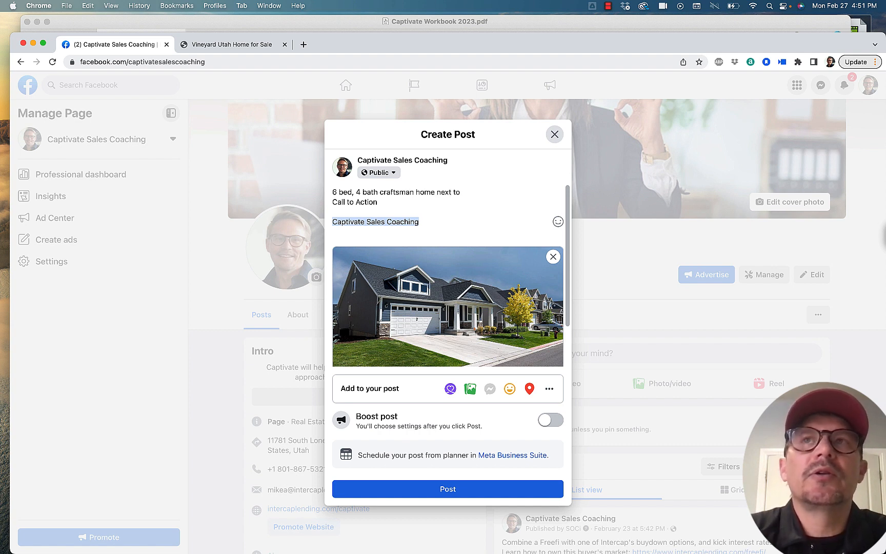
{"action": "type", "text": "Sle"}
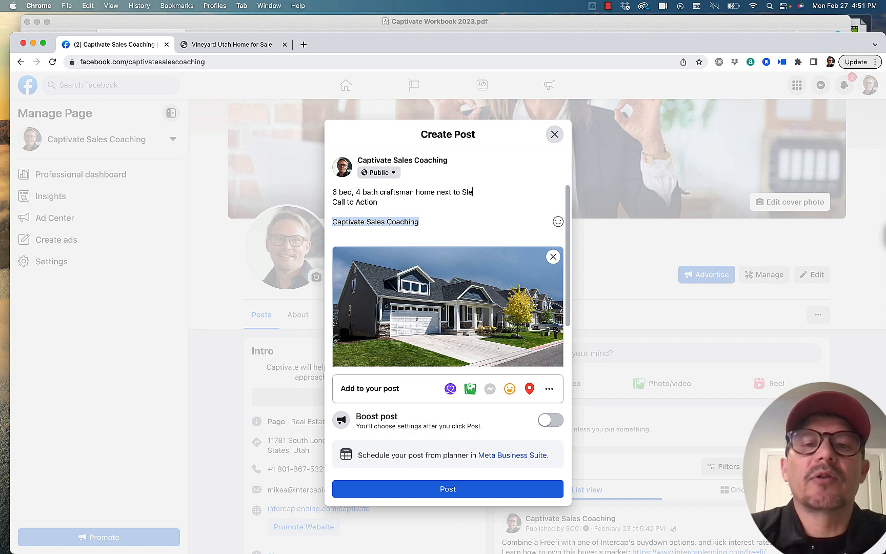
{"action": "type", "text": "epy Rid"}
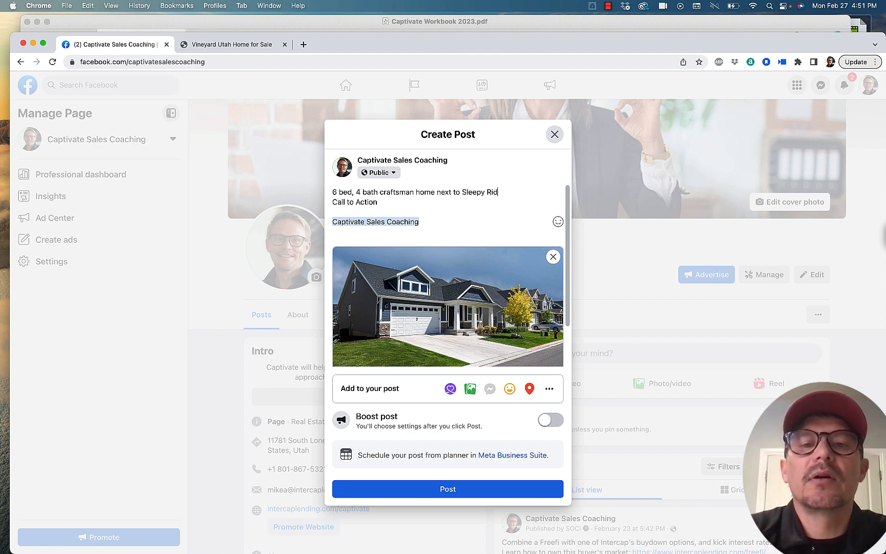
{"action": "type", "text": "ge Golf"}
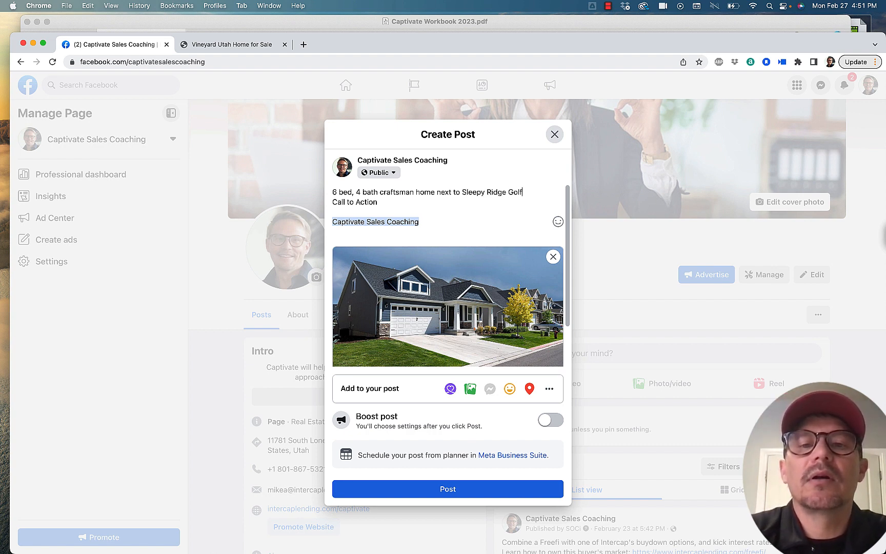
{"action": "type", "text": " Cours"}
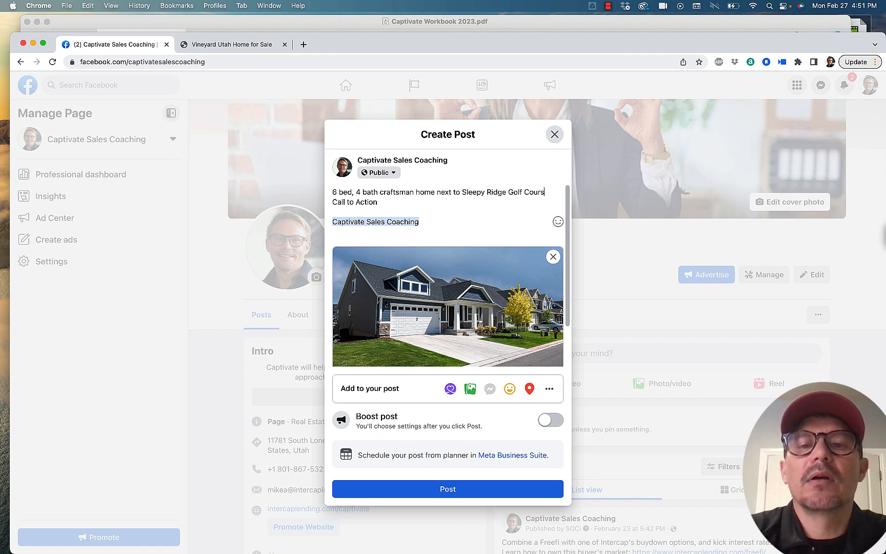
{"action": "type", "text": "e in Vin"}
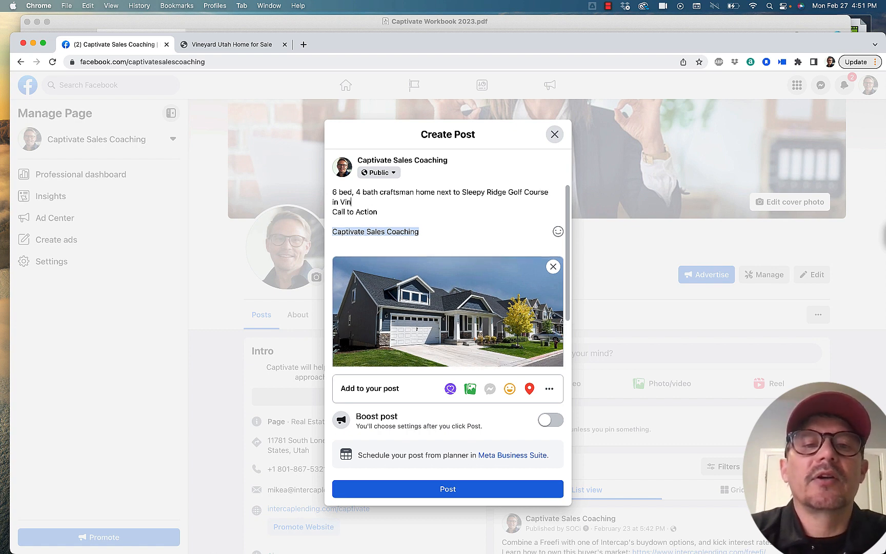
{"action": "type", "text": "eyard "}
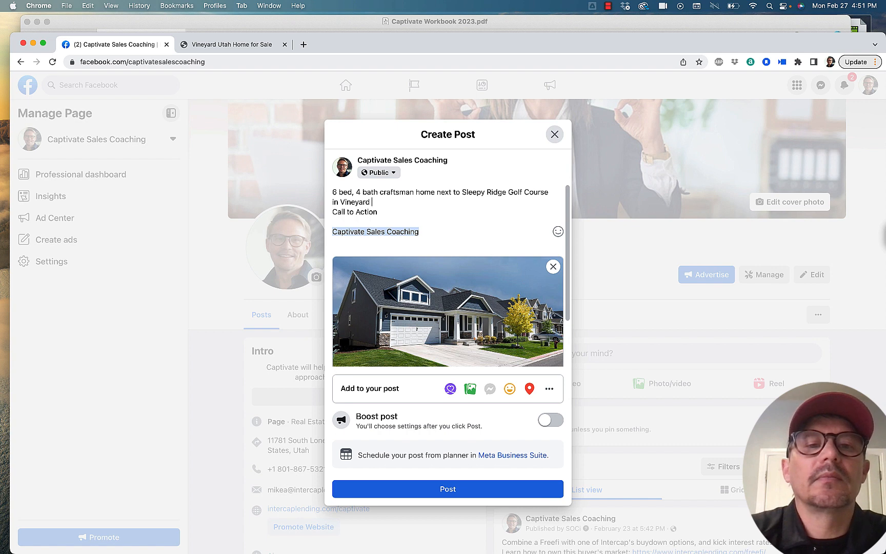
{"action": "type", "text": "Utah."}
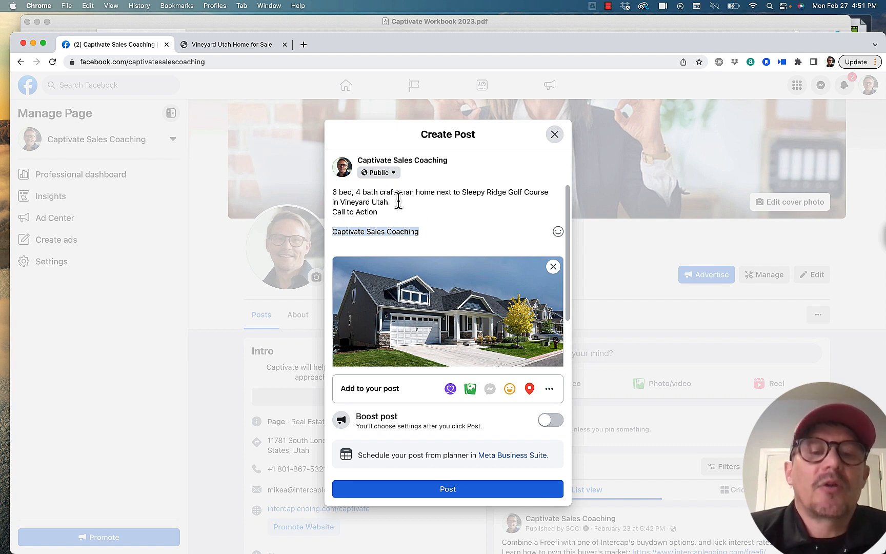
Step: Complete the hook with "craftsman home next to Sleepy Ridge Golf Course in Vineyard Utah." and insert "newer" before "craftsman"
{"action": "type", "text": "newer"}
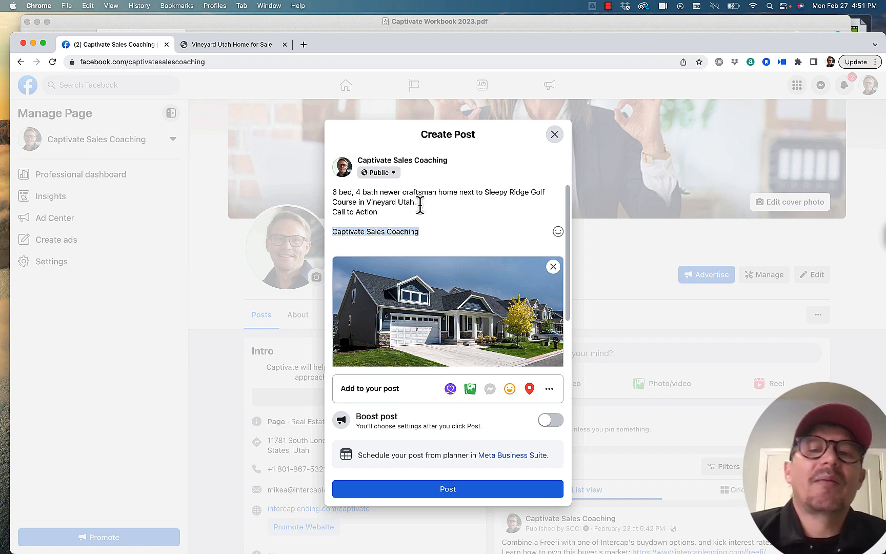
{"action": "left_click_drag", "start_coordinate": [418, 202], "coordinate": [330, 192]}
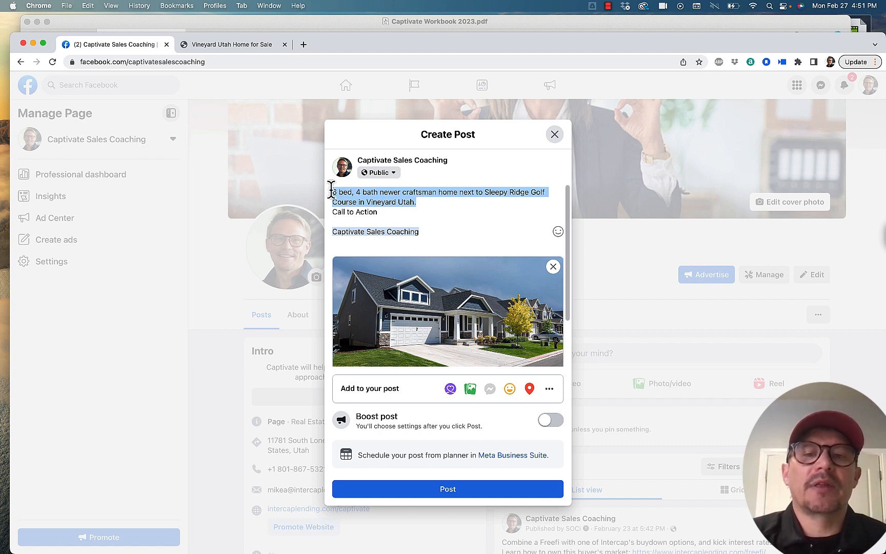
{"action": "left_click_drag", "start_coordinate": [330, 191], "coordinate": [419, 202]}
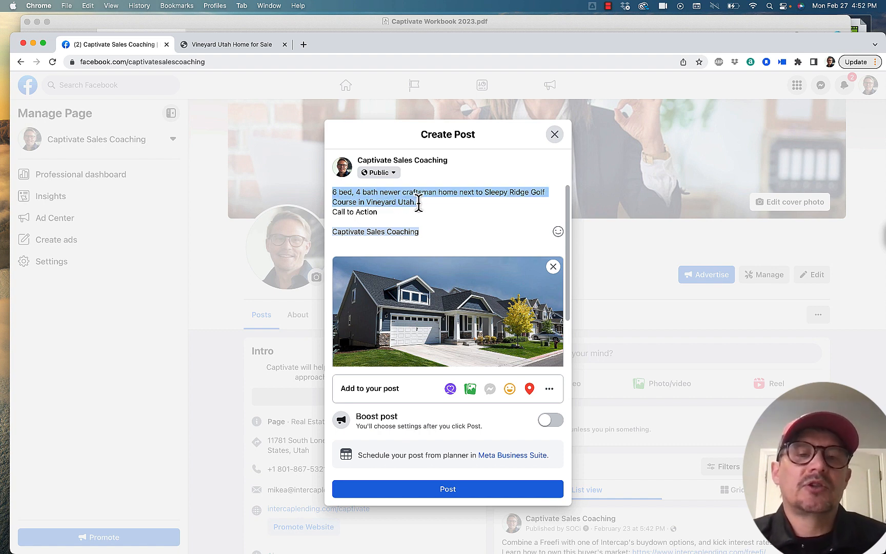
{"action": "left_click", "coordinate": [419, 202]}
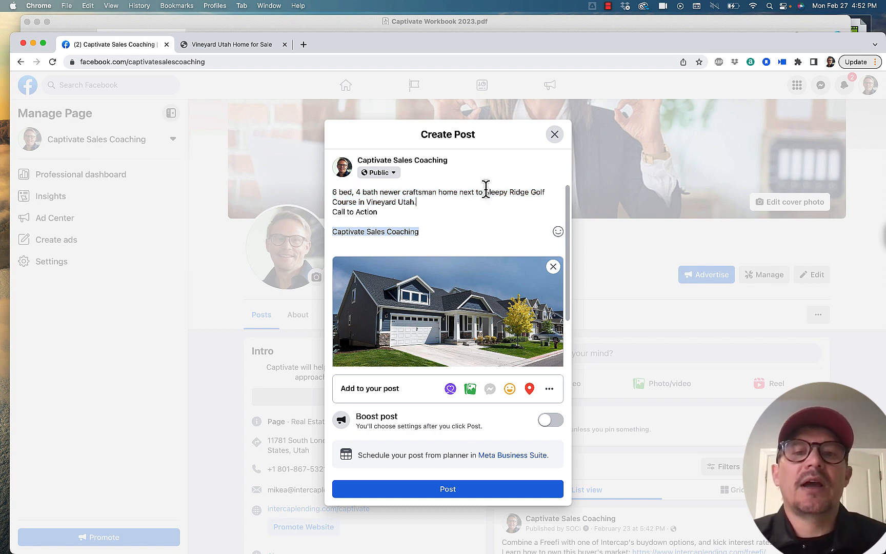
{"action": "left_click_drag", "start_coordinate": [484, 192], "coordinate": [376, 192]}
{"action": "left_click", "coordinate": [422, 204]}
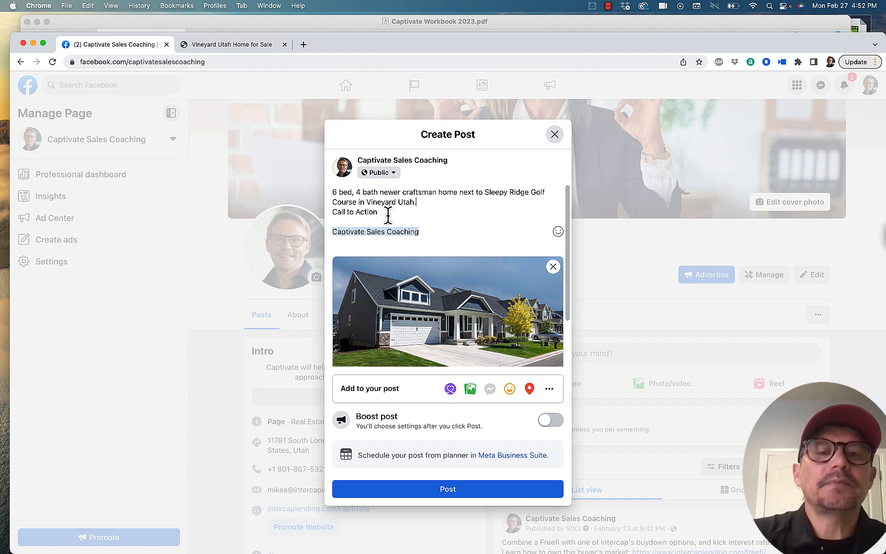
Step: Replace the "Call to Action" placeholder with "Click image for a 3d tour and more pictures"
{"action": "left_click_drag", "start_coordinate": [377, 212], "coordinate": [331, 212]}
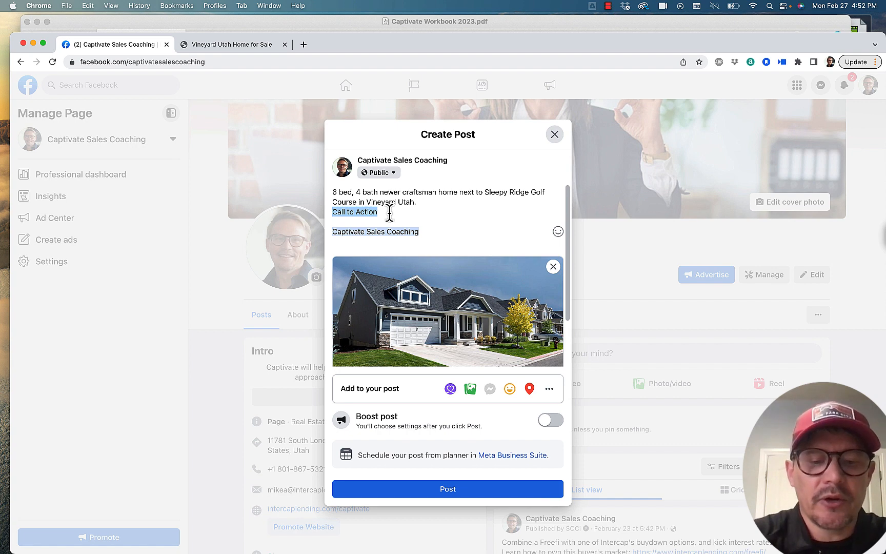
{"action": "type", "text": "Click "}
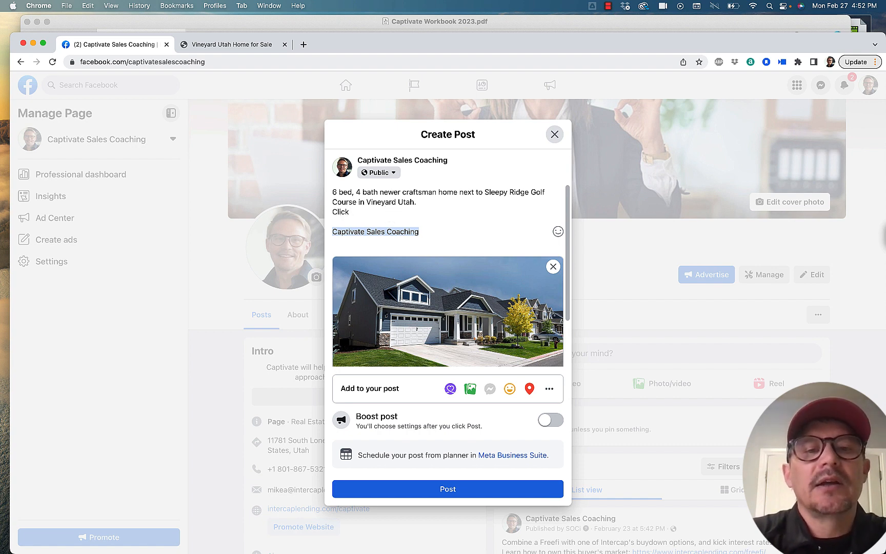
{"action": "type", "text": "image for m"}
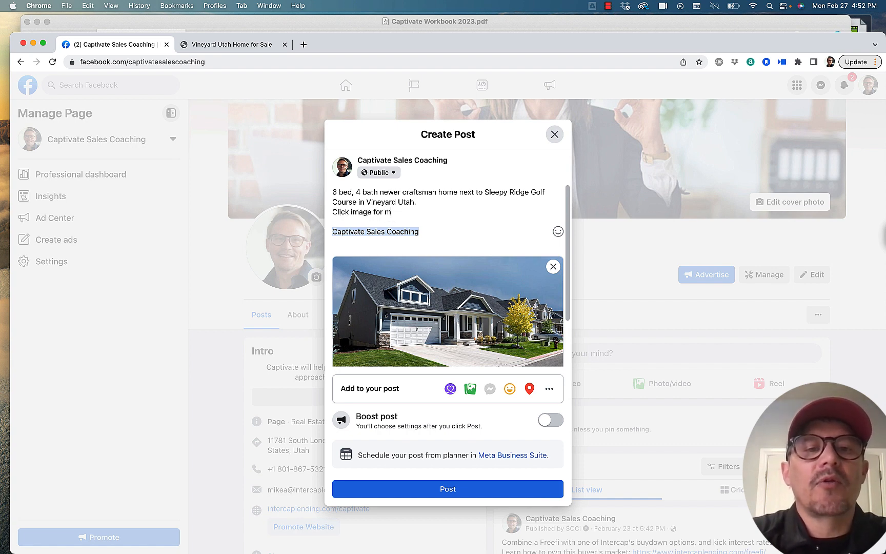
{"action": "type", "text": "ore pictures"}
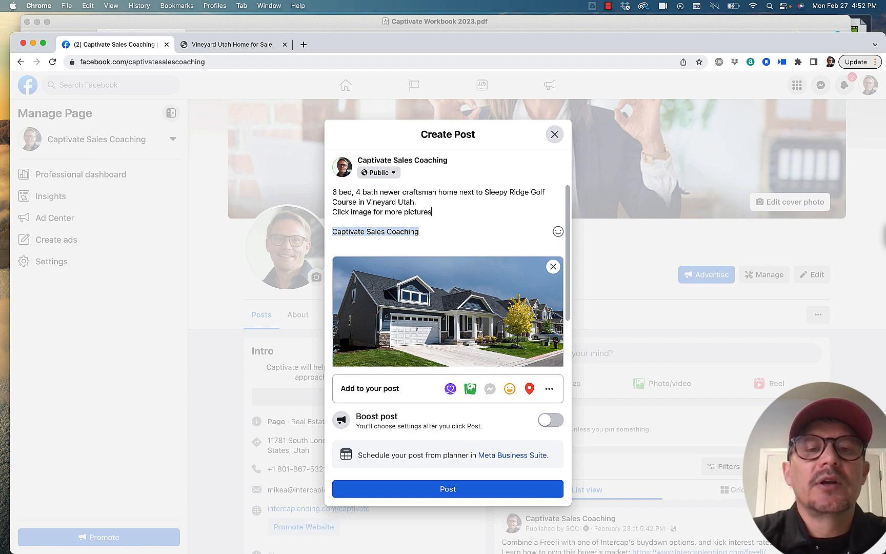
{"action": "key", "text": "BackSpace"}
{"action": "key", "text": "BackSpace"}
{"action": "key", "text": "BackSpace"}
{"action": "key", "text": "BackSpace"}
{"action": "key", "text": "BackSpace"}
{"action": "key", "text": "BackSpace"}
{"action": "key", "text": "BackSpace"}
{"action": "key", "text": "BackSpace"}
{"action": "key", "text": "BackSpace"}
{"action": "key", "text": "BackSpace"}
{"action": "key", "text": "BackSpace"}
{"action": "key", "text": "BackSpace"}
{"action": "key", "text": "BackSpace"}
{"action": "key", "text": "BackSpace"}
{"action": "key", "text": "BackSpace"}
{"action": "key", "text": "BackSpace"}
{"action": "key", "text": "BackSpace"}
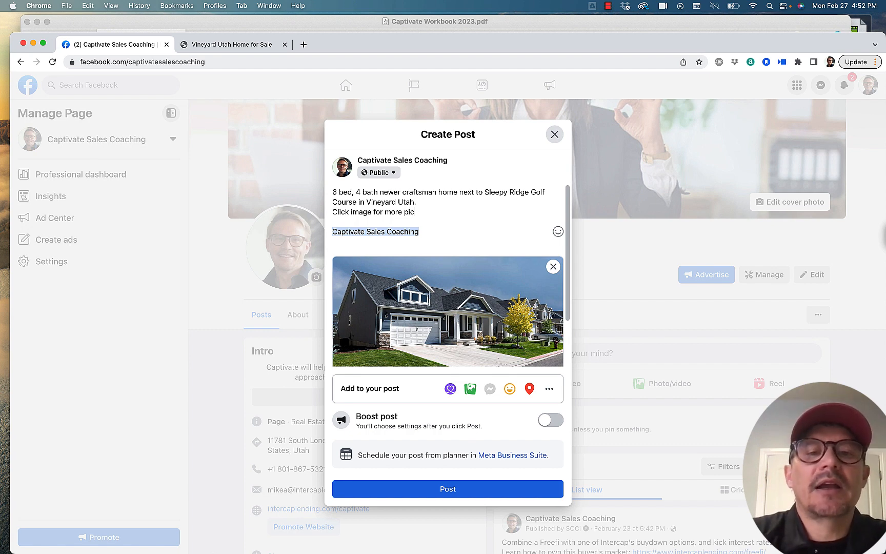
{"action": "type", "text": "for "}
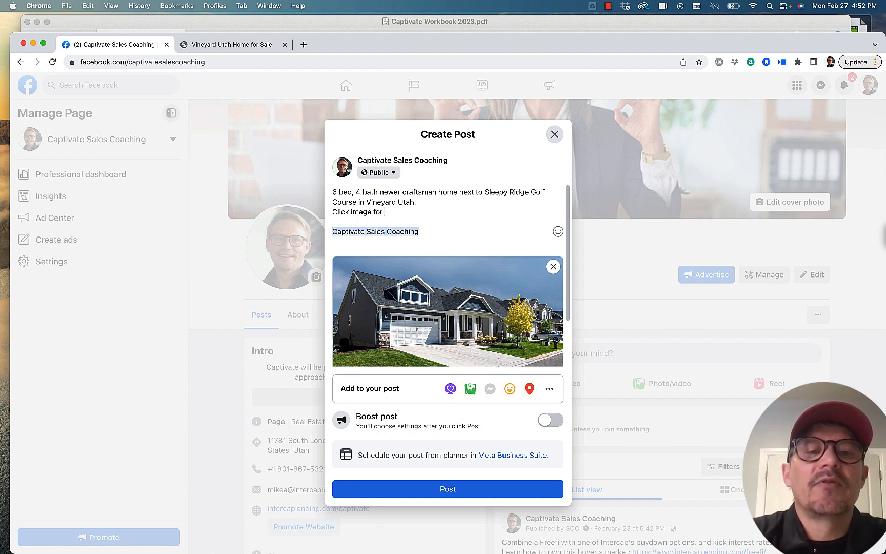
{"action": "type", "text": "a 3d "}
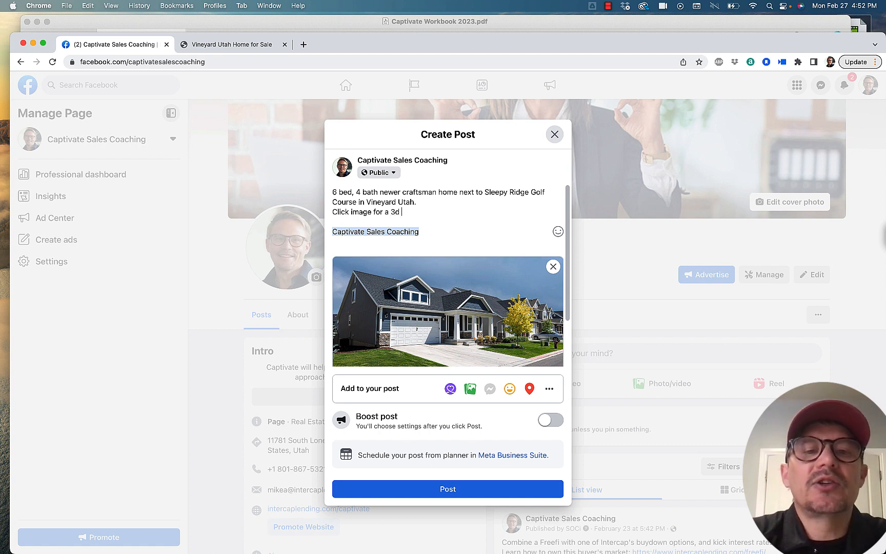
{"action": "type", "text": "tour and more"}
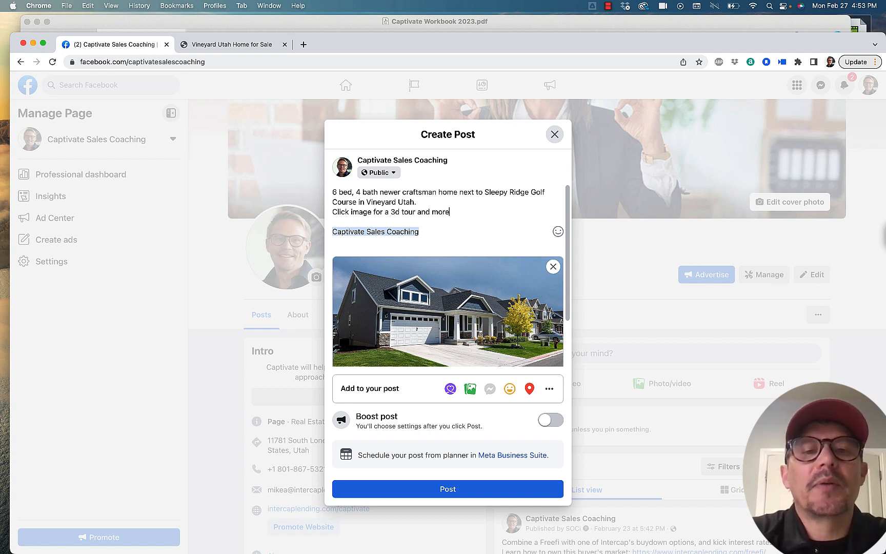
{"action": "type", "text": " pictures"}
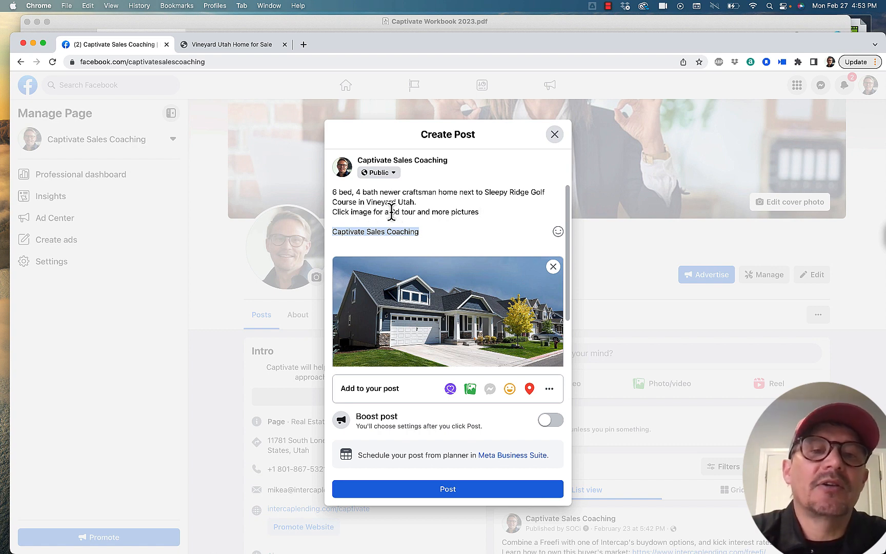
Step: End the 3d tour sentence with a period and add "RSVP for a VIP showing before the open house this Saturday" to the call to action
{"action": "left_click_drag", "start_coordinate": [390, 212], "coordinate": [415, 212]}
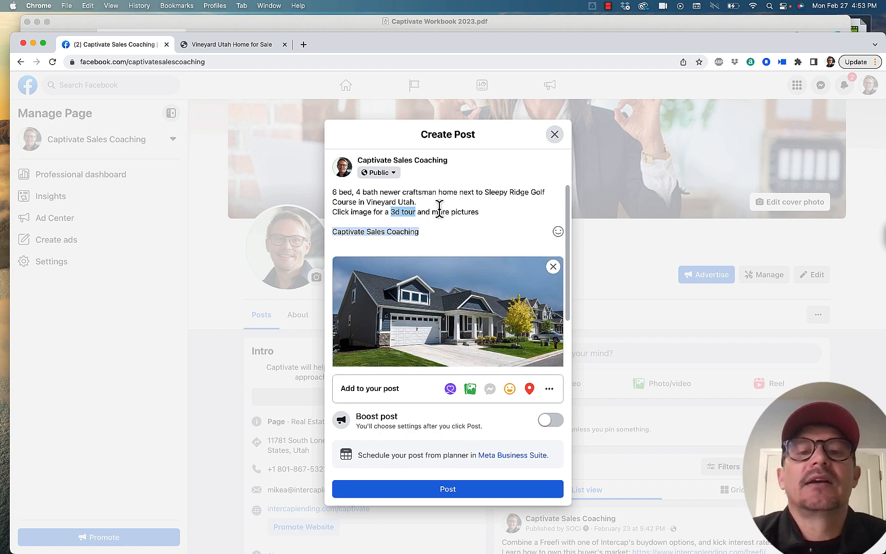
{"action": "left_click", "coordinate": [488, 209]}
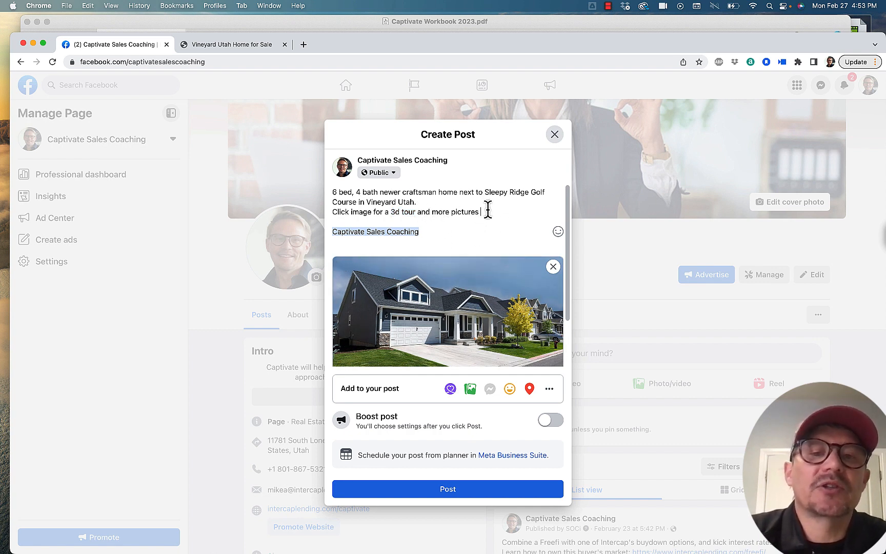
{"action": "key", "text": "BackSpace"}
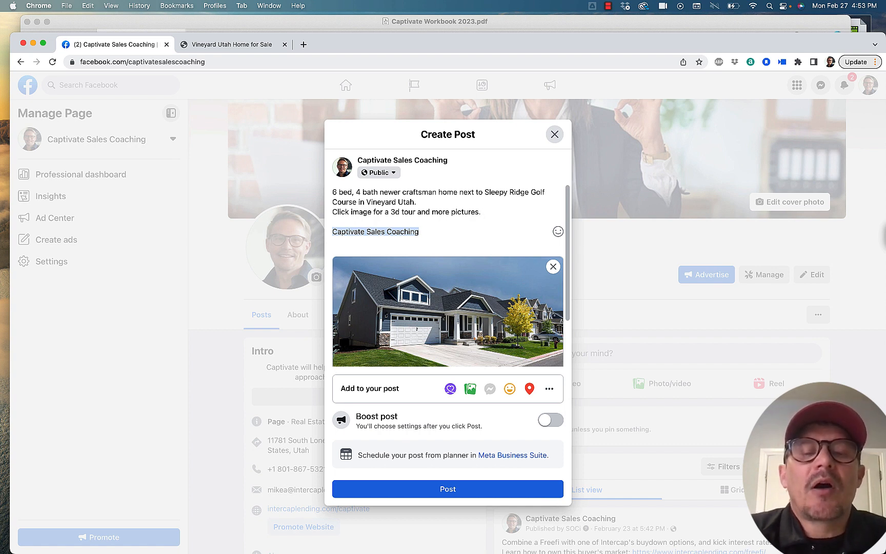
{"action": "type", "text": "RSV"}
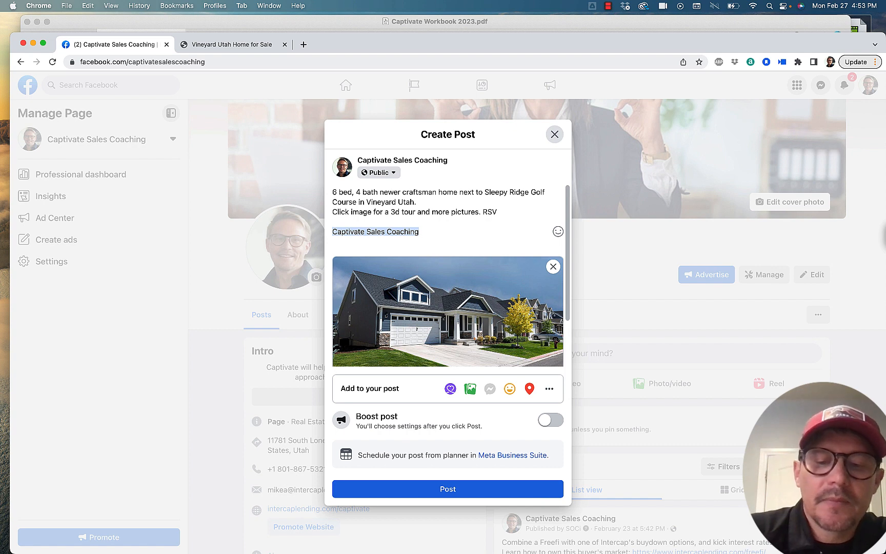
{"action": "type", "text": "P"}
{"action": "type", "text": " f"}
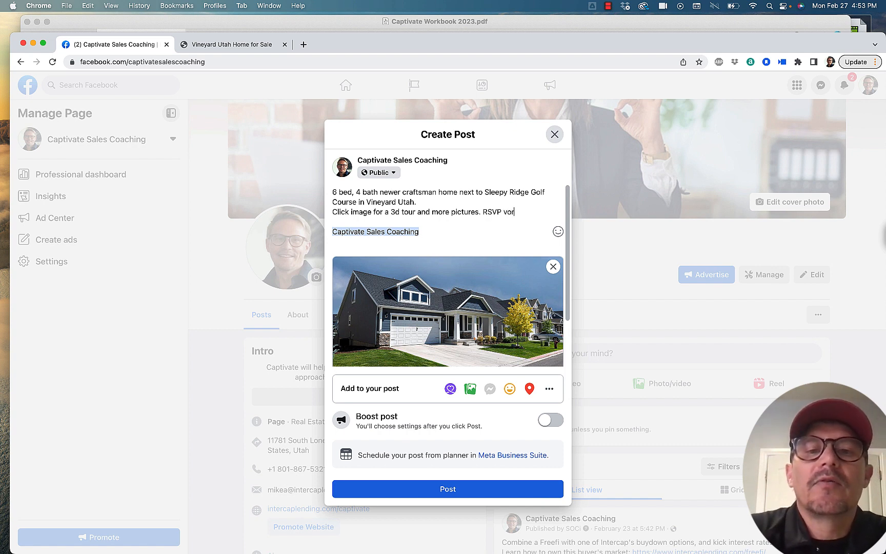
{"action": "type", "text": "or a"}
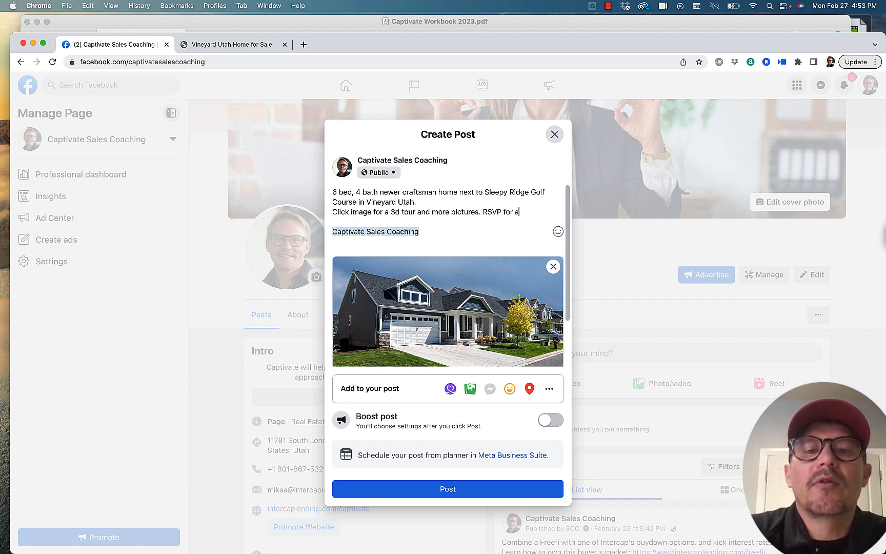
{"action": "type", "text": " VIP "}
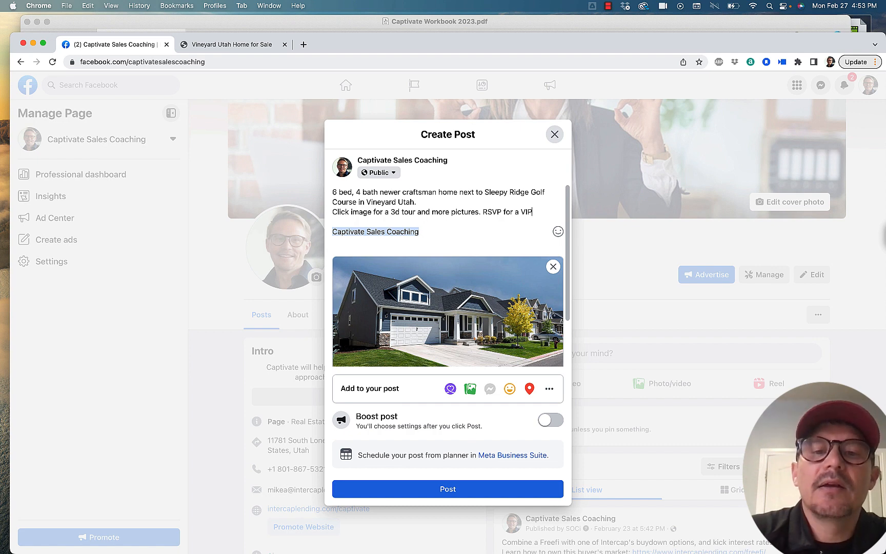
{"action": "type", "text": "showing "}
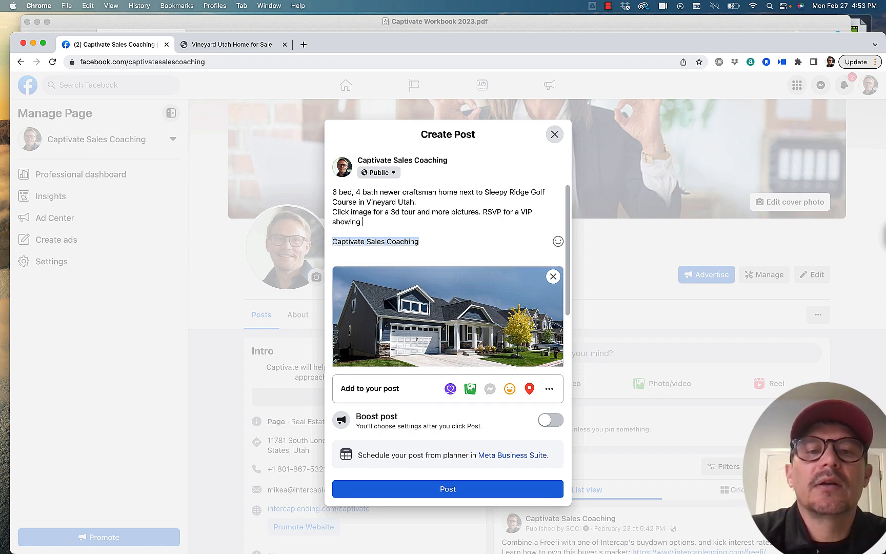
{"action": "type", "text": "before the open"}
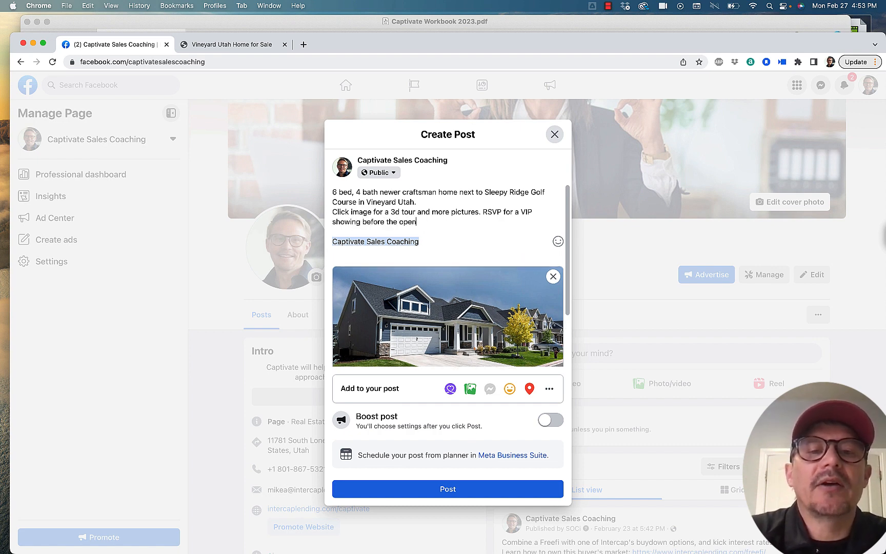
{"action": "type", "text": " house this S"}
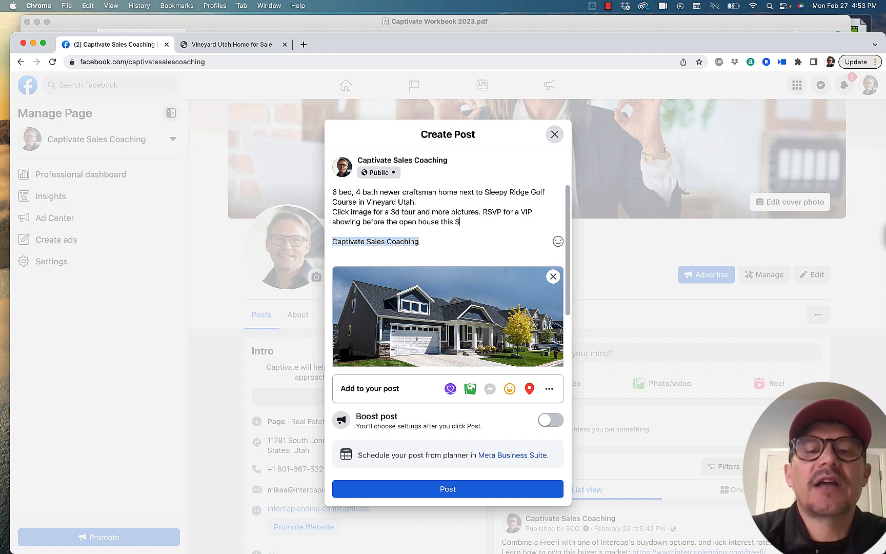
{"action": "type", "text": "aturday:"}
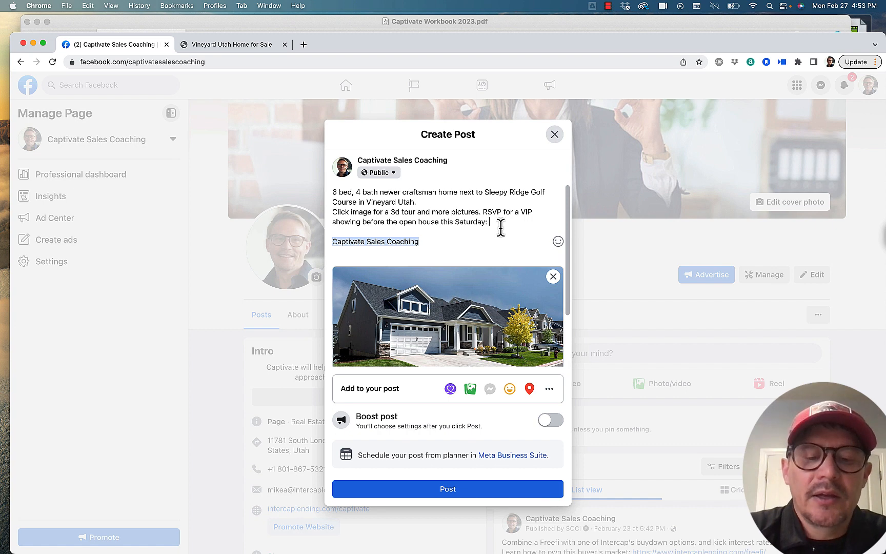
{"action": "type", "text": " eventbr"}
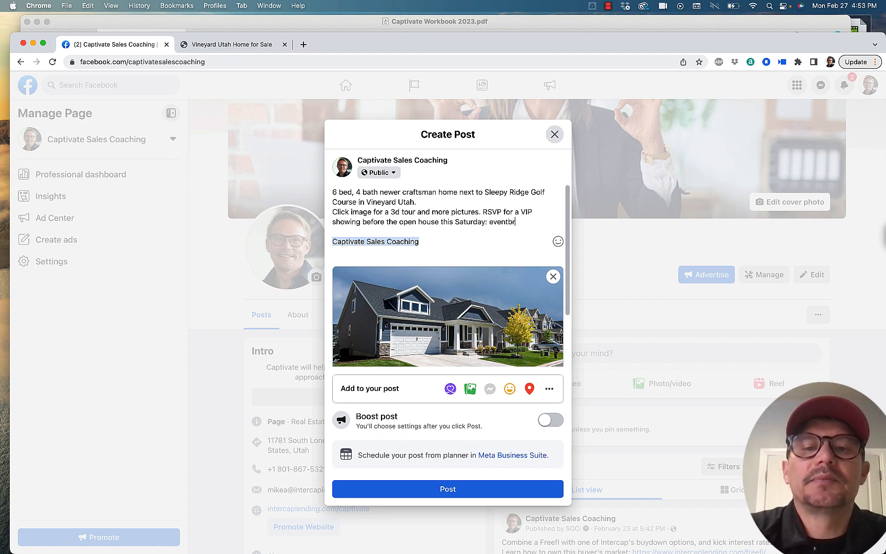
{"action": "type", "text": "ite."}
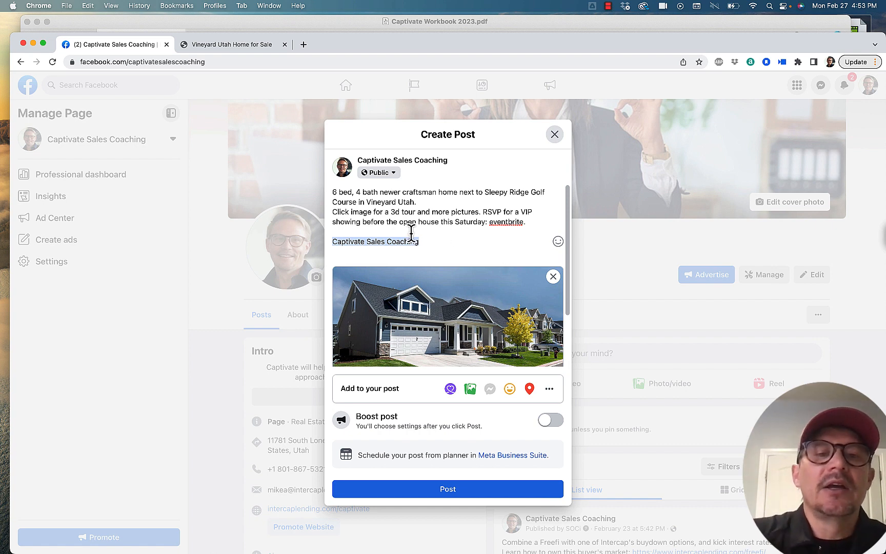
Step: Separate the hook from the call to action with a blank line
{"action": "left_click_drag", "start_coordinate": [332, 212], "coordinate": [480, 211]}
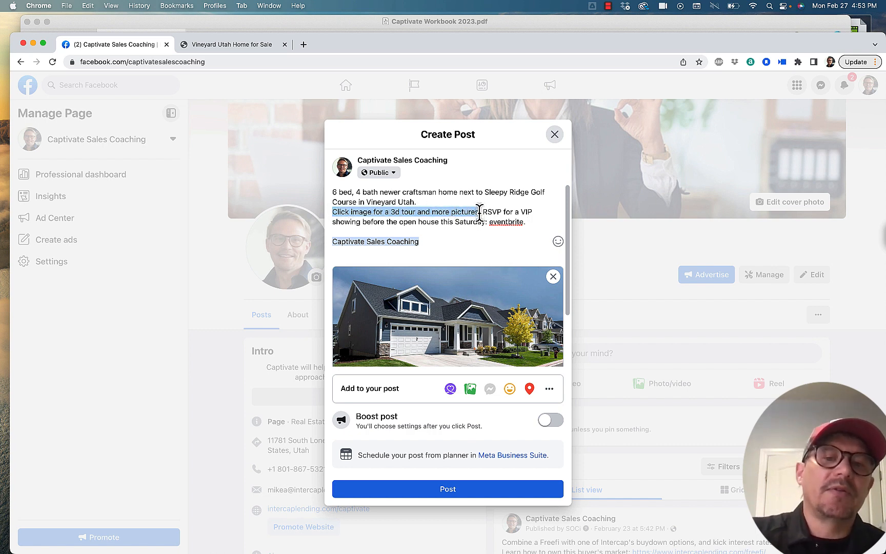
{"action": "left_click", "coordinate": [390, 211]}
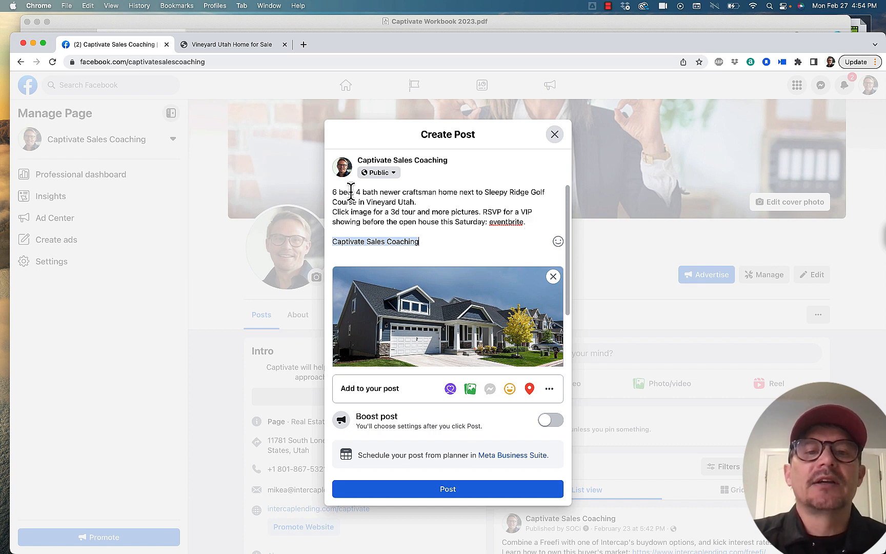
{"action": "left_click_drag", "start_coordinate": [331, 191], "coordinate": [421, 198]}
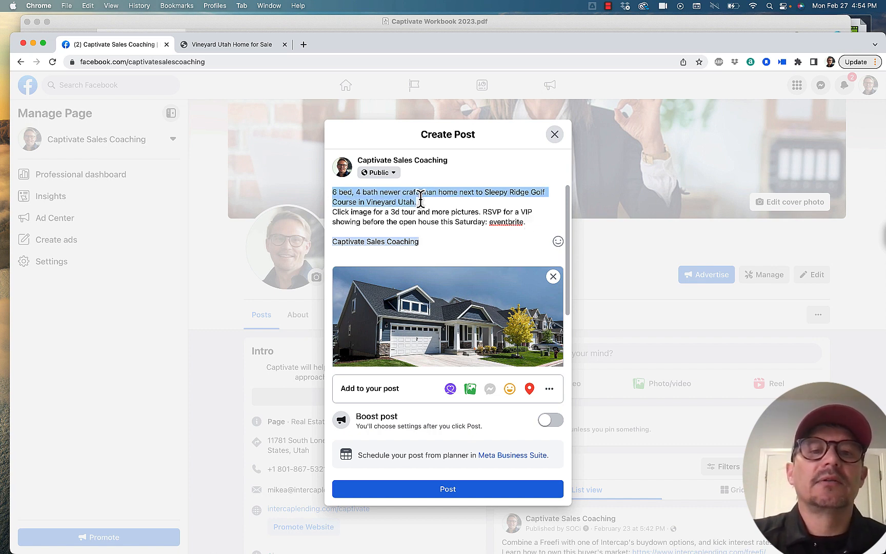
{"action": "left_click", "coordinate": [331, 211]}
{"action": "key", "text": "Return"}
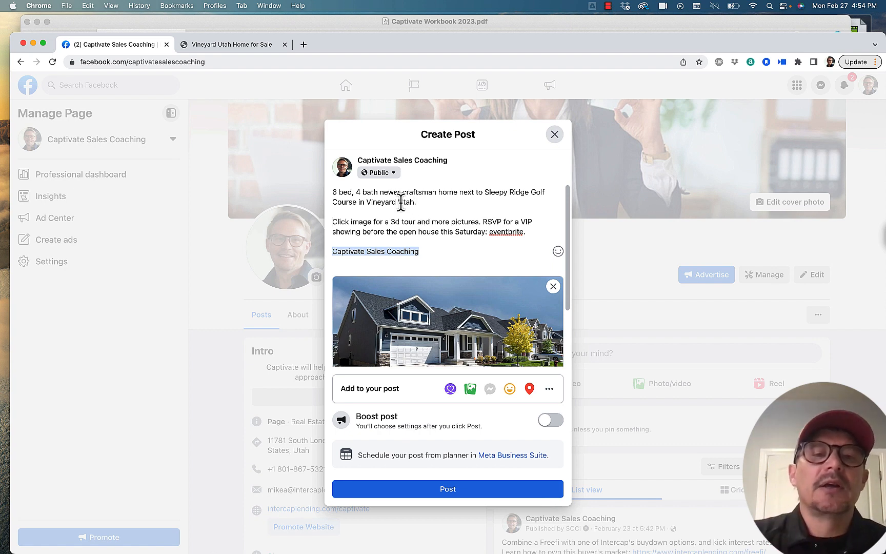
Step: Add the suggested hashtag #openhouse on its own line between the call to action and the page tag, set off by blank lines
{"action": "left_click_drag", "start_coordinate": [330, 192], "coordinate": [415, 200]}
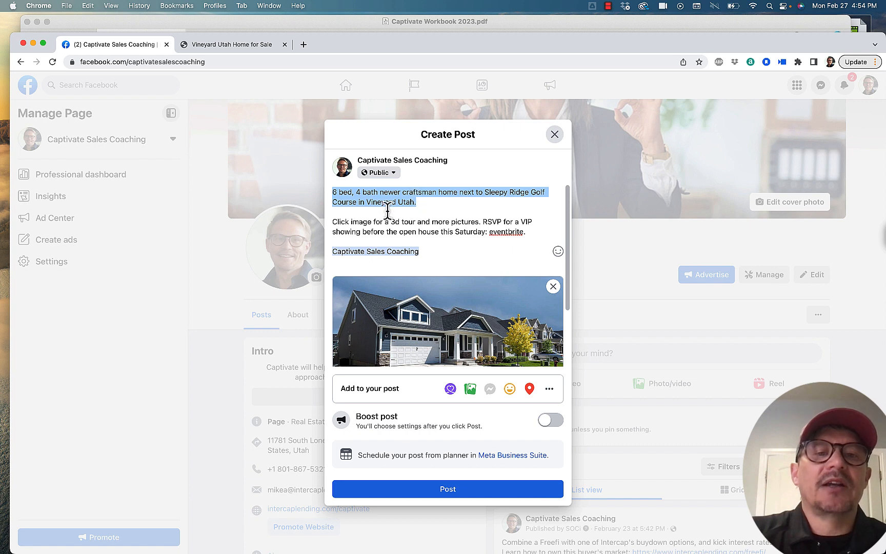
{"action": "left_click_drag", "start_coordinate": [331, 222], "coordinate": [528, 233]}
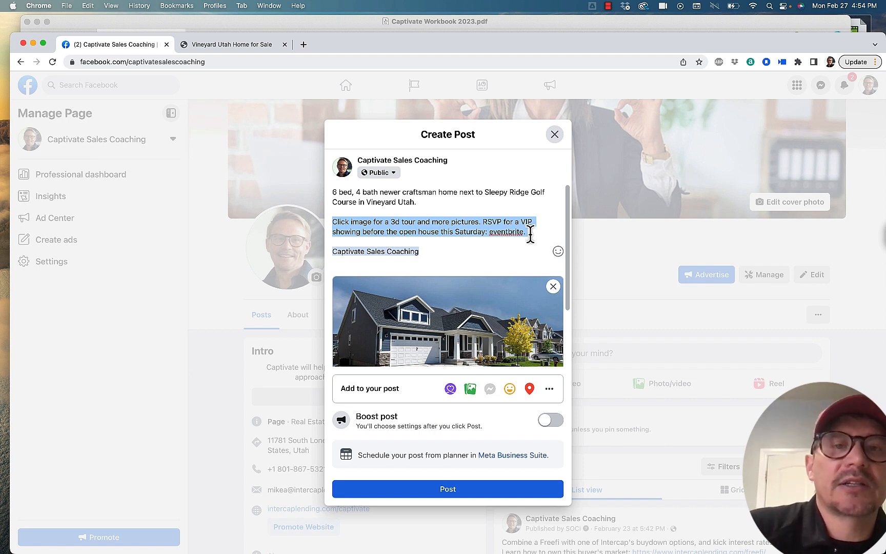
{"action": "left_click", "coordinate": [530, 234]}
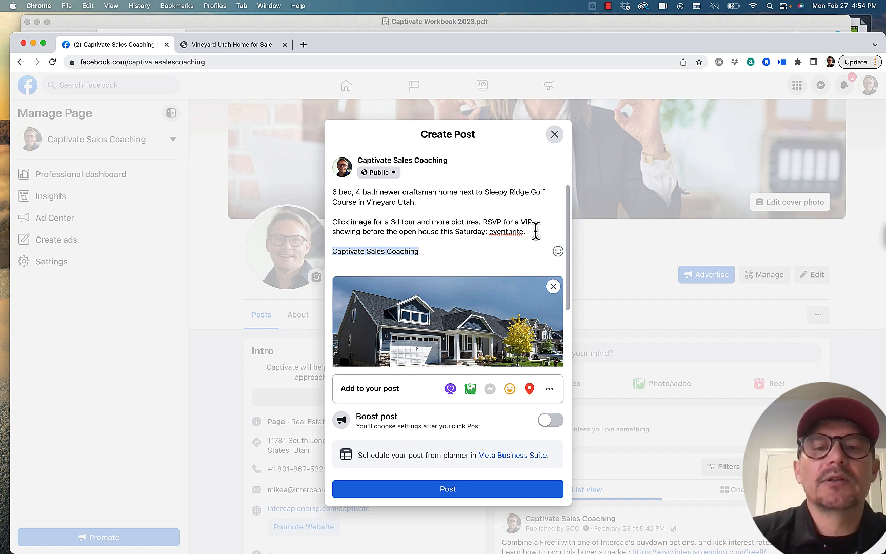
{"action": "key", "text": "Return"}
{"action": "key", "text": "Return"}
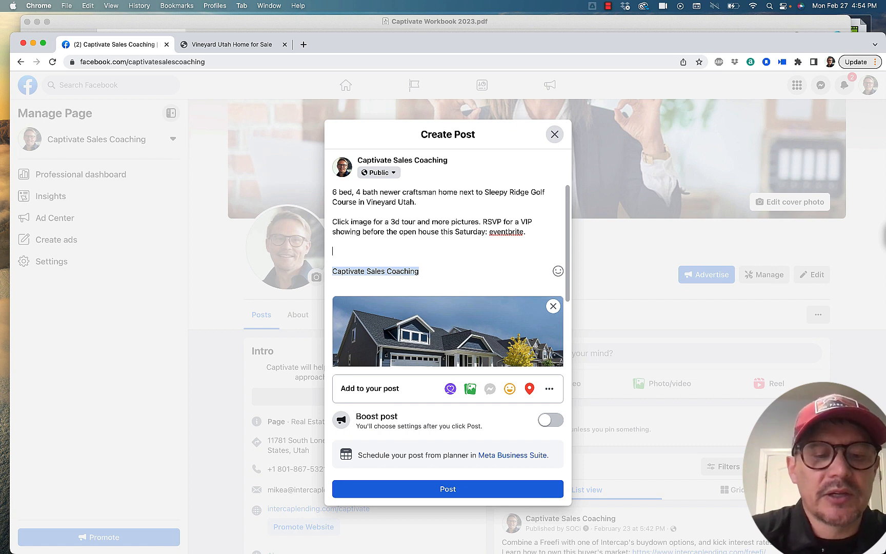
{"action": "type", "text": "#openhou"}
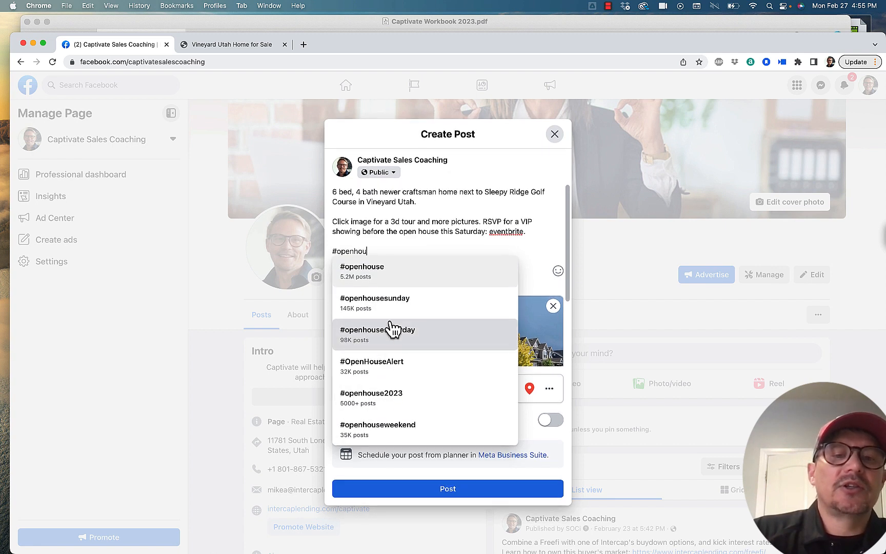
{"action": "left_click", "coordinate": [389, 281]}
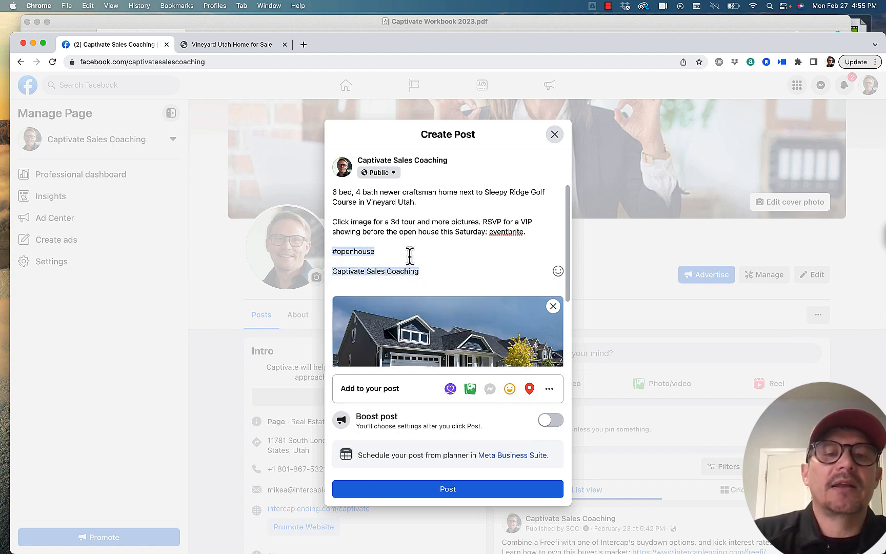
Step: Add the suggested hashtag #openhousesaturday after #openhouse
{"action": "type", "text": "#open"}
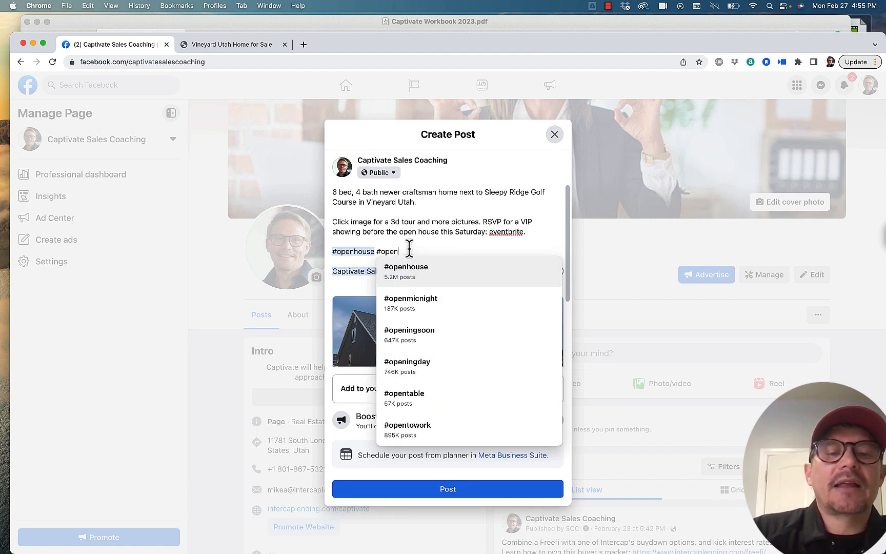
{"action": "type", "text": "house"}
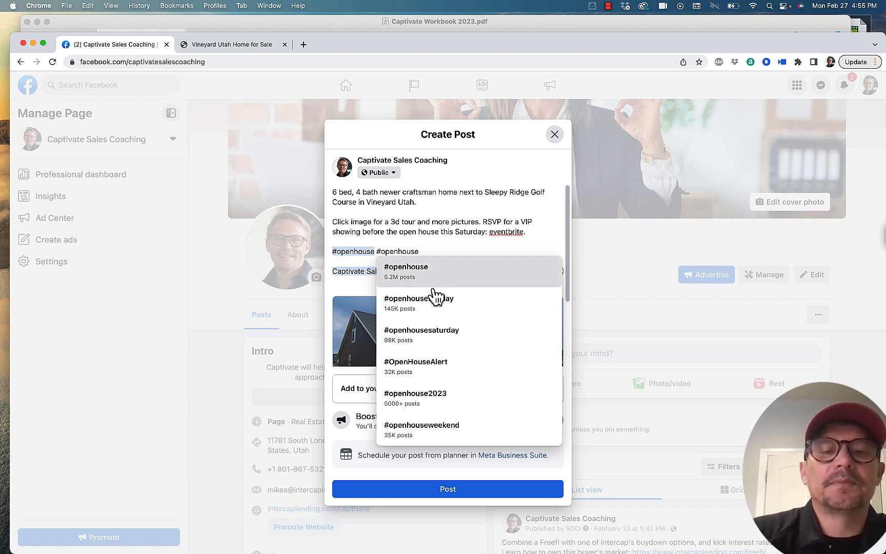
{"action": "left_click", "coordinate": [453, 332]}
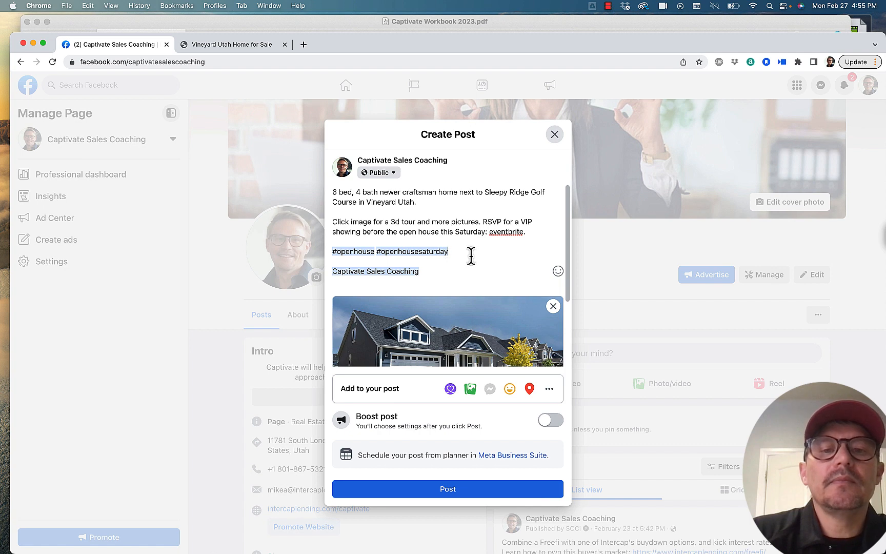
Step: Add the custom hashtag #openhousevineyardutah at the end of the hashtag line, keeping one blank line above the page tag
{"action": "type", "text": "#"}
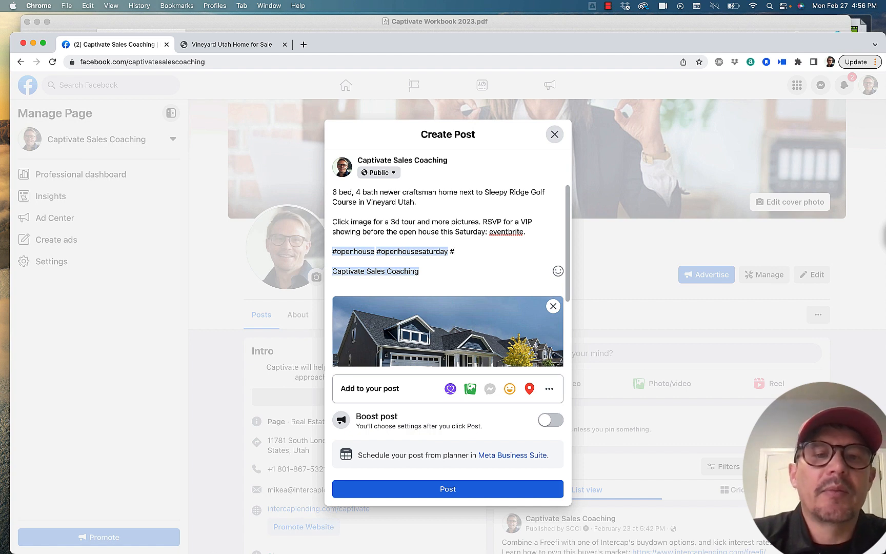
{"action": "type", "text": "openhousevin"}
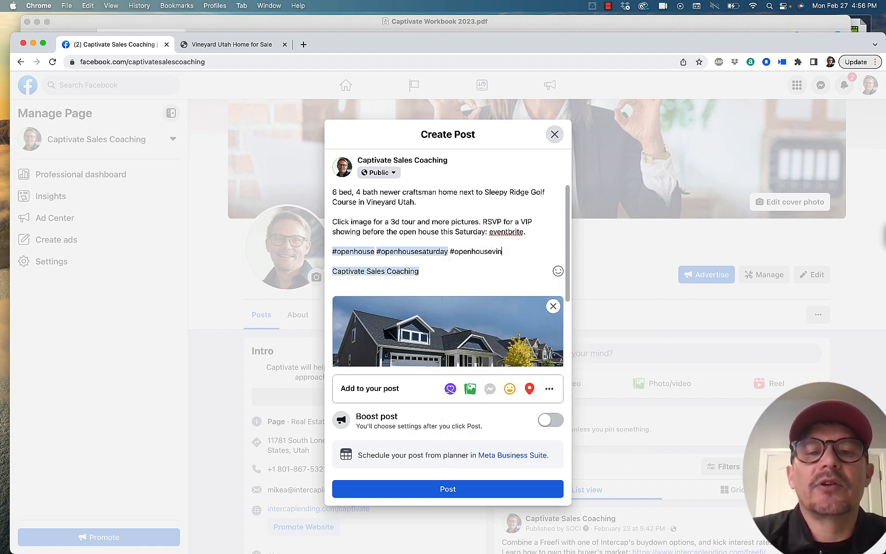
{"action": "type", "text": "eyardutah"}
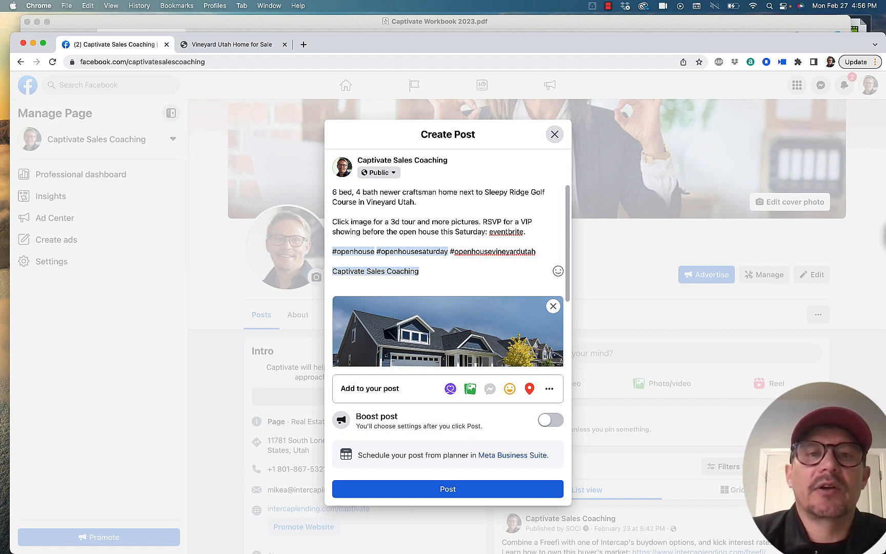
{"action": "key", "text": "Return"}
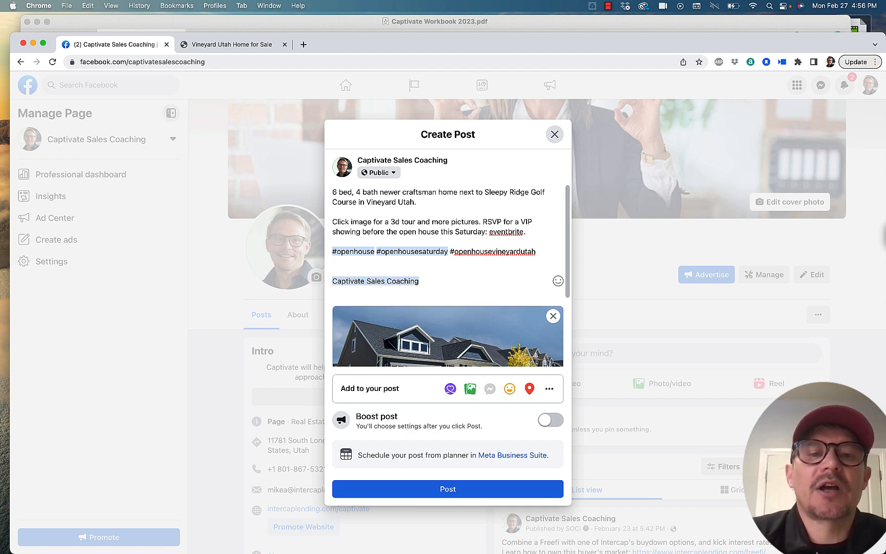
{"action": "key", "text": "BackSpace"}
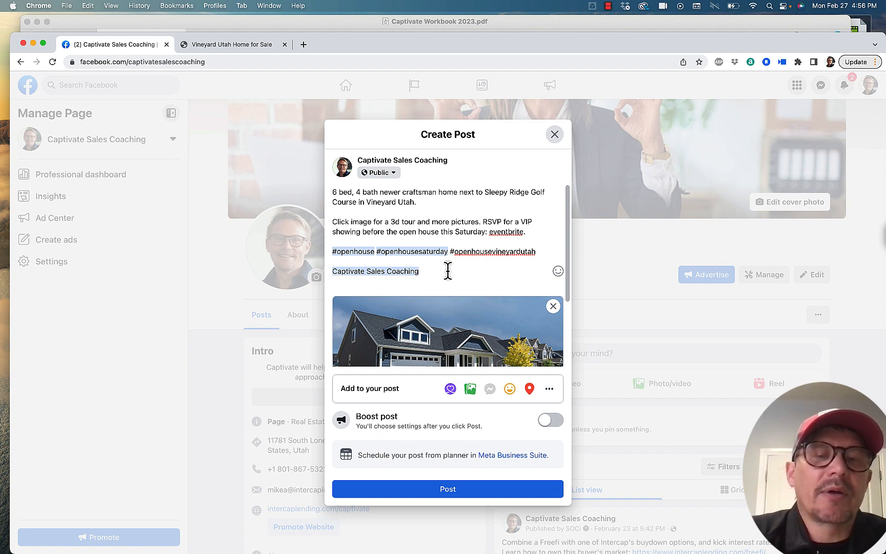
{"action": "type", "text": "@"}
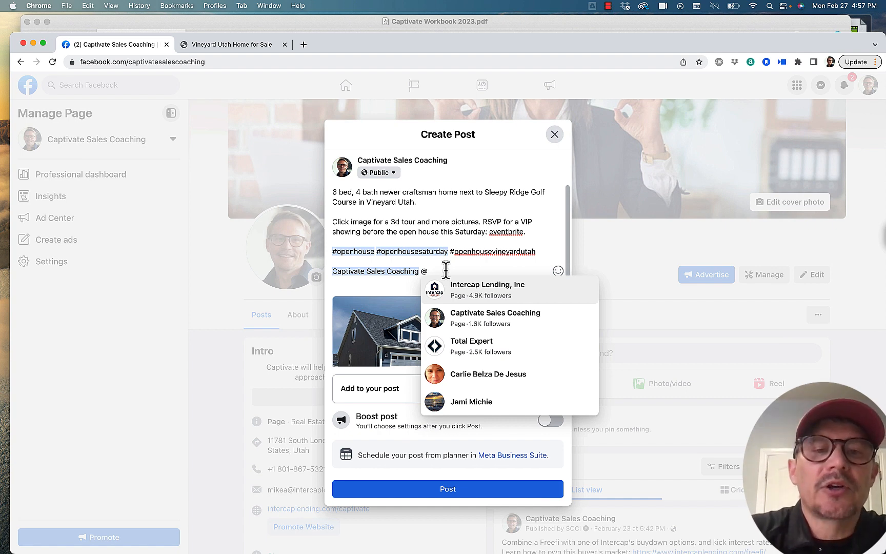
{"action": "type", "text": "seller "}
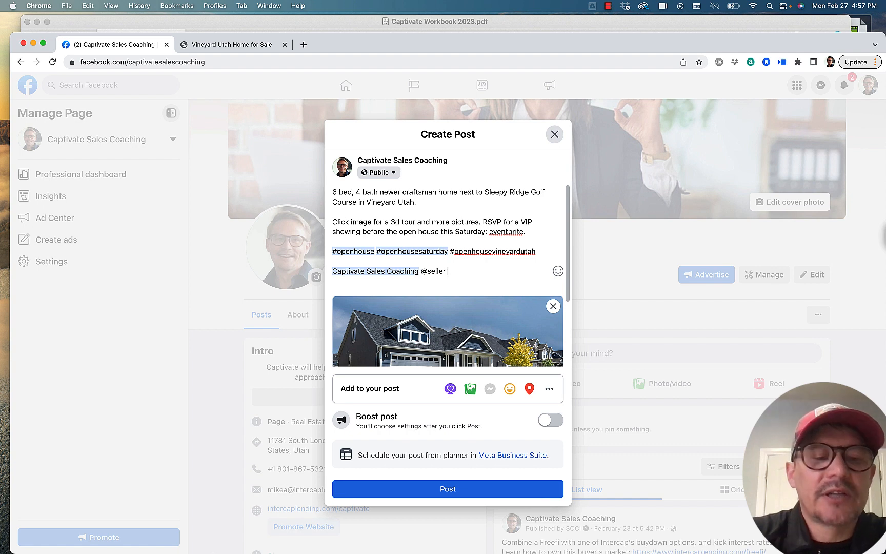
{"action": "type", "text": "@"}
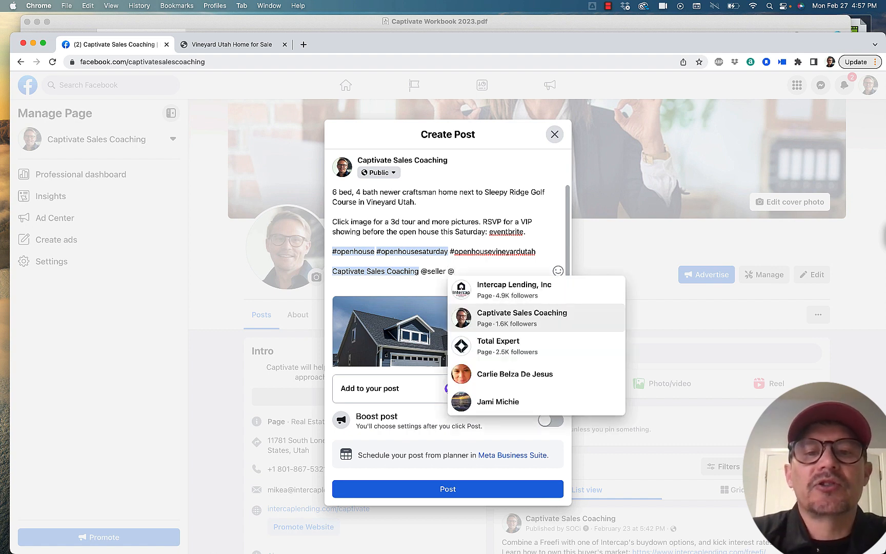
{"action": "left_click", "coordinate": [503, 290]}
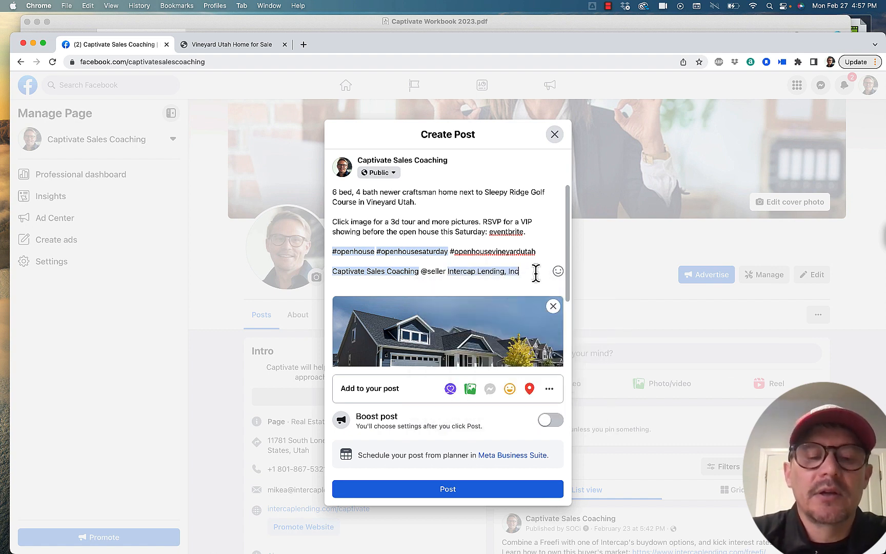
Step: Add a further "@" placeholder after the Intercap Lending, Inc tag, without picking a suggested page
{"action": "type", "text": "@"}
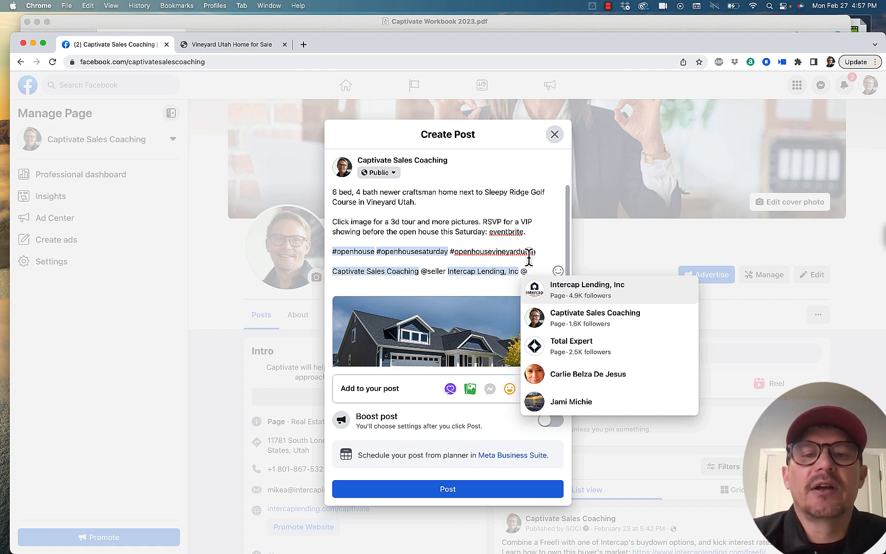
{"action": "left_click", "coordinate": [348, 271]}
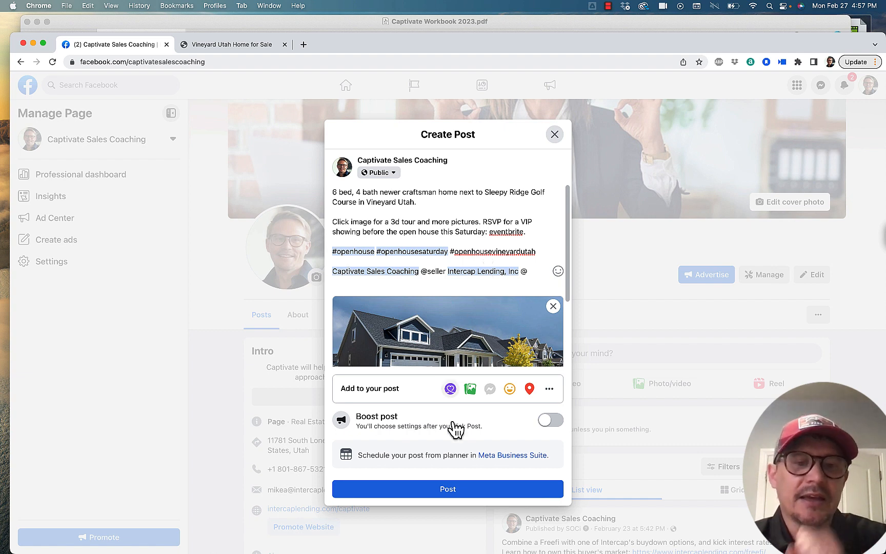
{"action": "mouse_move", "coordinate": [466, 366]}
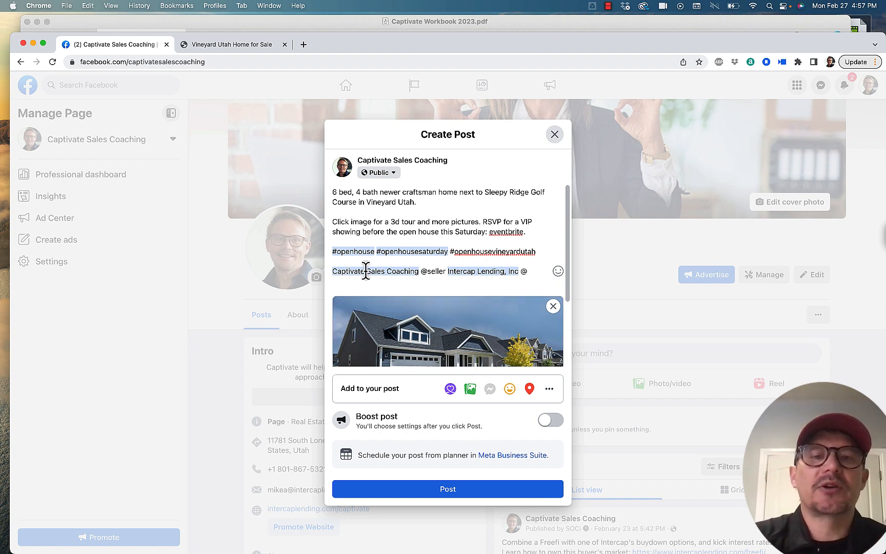
Step: Review the drafted post's parts: the link preview image, the hook, the call to action and the line of tags
{"action": "scroll", "coordinate": [426, 288], "scroll_direction": "down", "scroll_amount": 5}
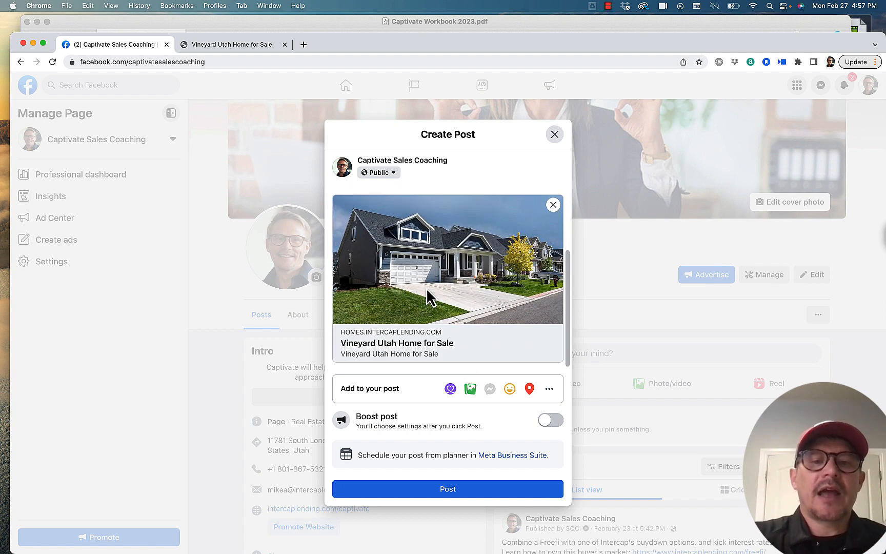
{"action": "scroll", "coordinate": [427, 288], "scroll_direction": "up", "scroll_amount": 5}
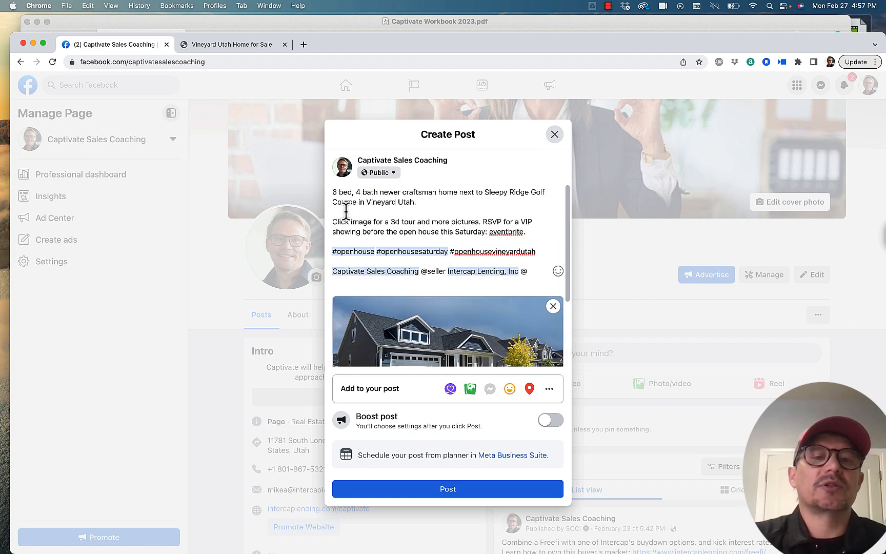
{"action": "left_click_drag", "start_coordinate": [333, 193], "coordinate": [417, 202]}
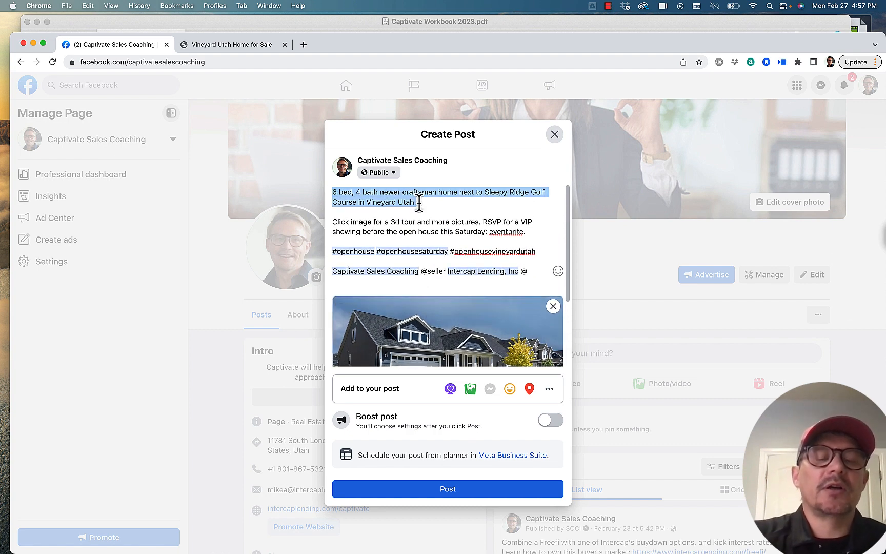
{"action": "left_click", "coordinate": [332, 222]}
{"action": "left_click_drag", "start_coordinate": [332, 222], "coordinate": [518, 233]}
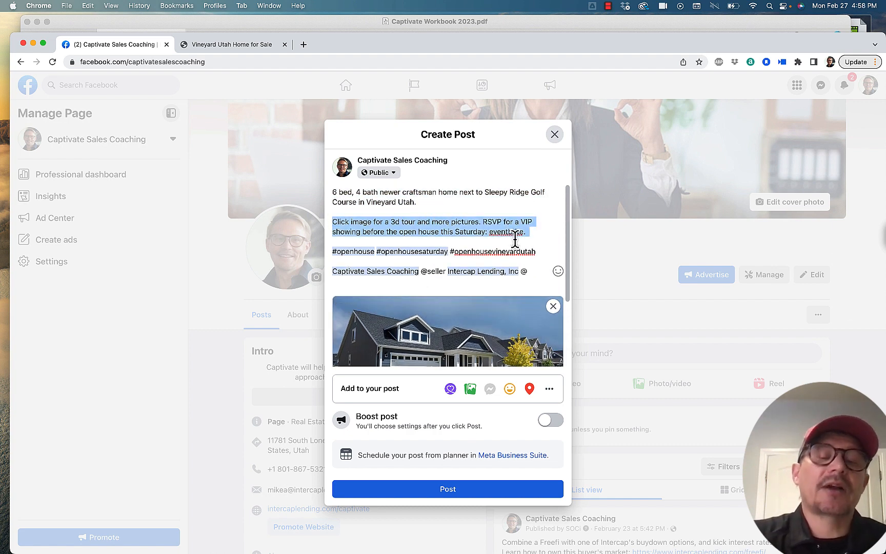
{"action": "scroll", "coordinate": [483, 322], "scroll_direction": "down", "scroll_amount": 4}
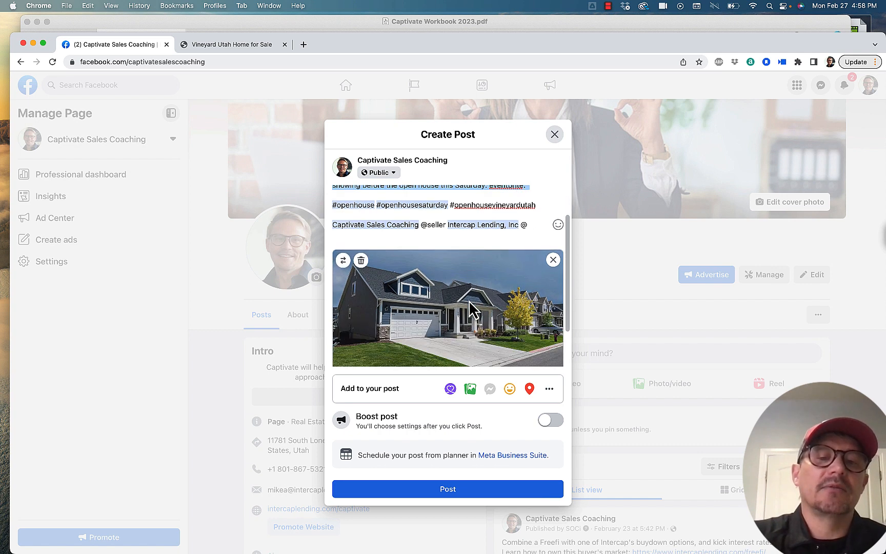
{"action": "scroll", "coordinate": [432, 272], "scroll_direction": "up", "scroll_amount": 4}
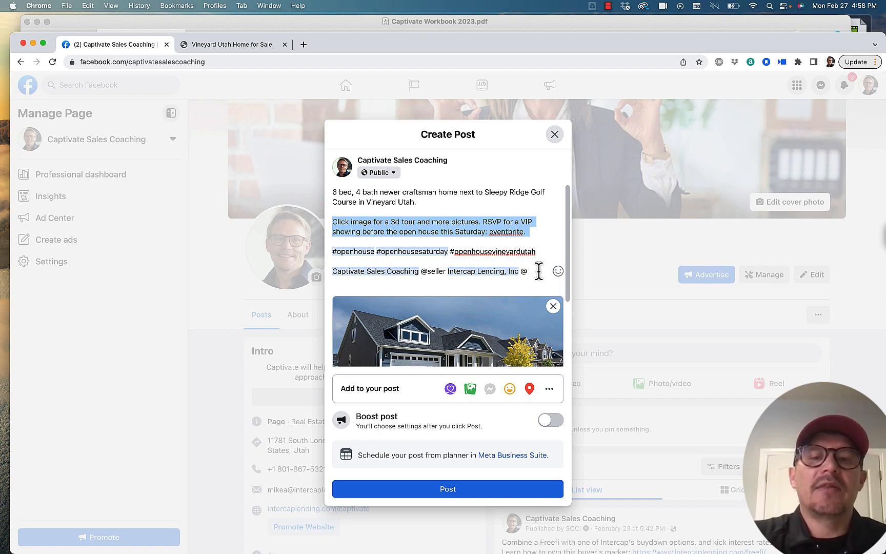
{"action": "left_click_drag", "start_coordinate": [529, 271], "coordinate": [333, 271]}
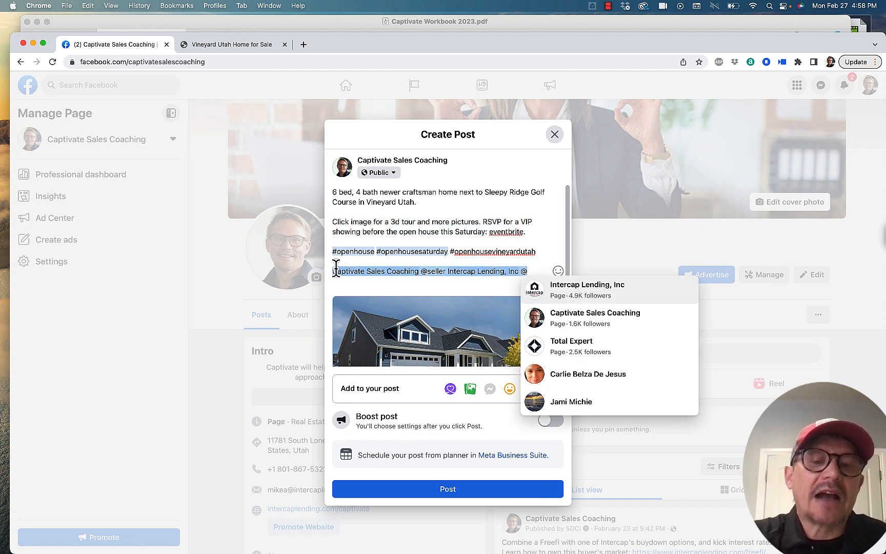
{"action": "left_click", "coordinate": [378, 267]}
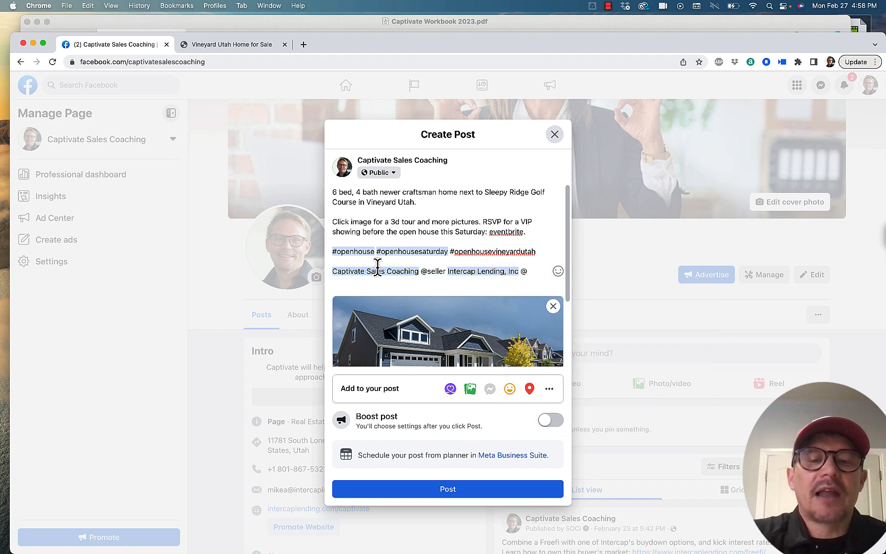
Step: Add a check-in location of Eagle Mountain to the drafted post
{"action": "left_click", "coordinate": [530, 388]}
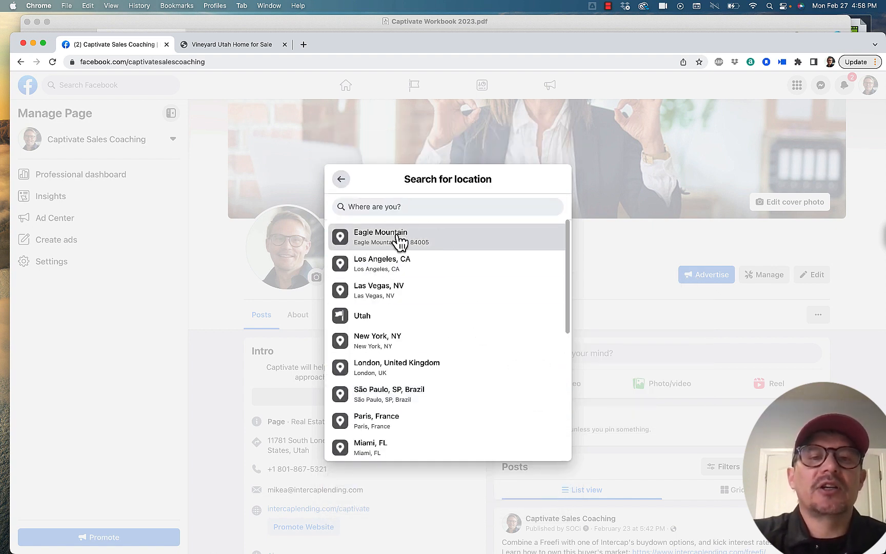
{"action": "left_click", "coordinate": [400, 239]}
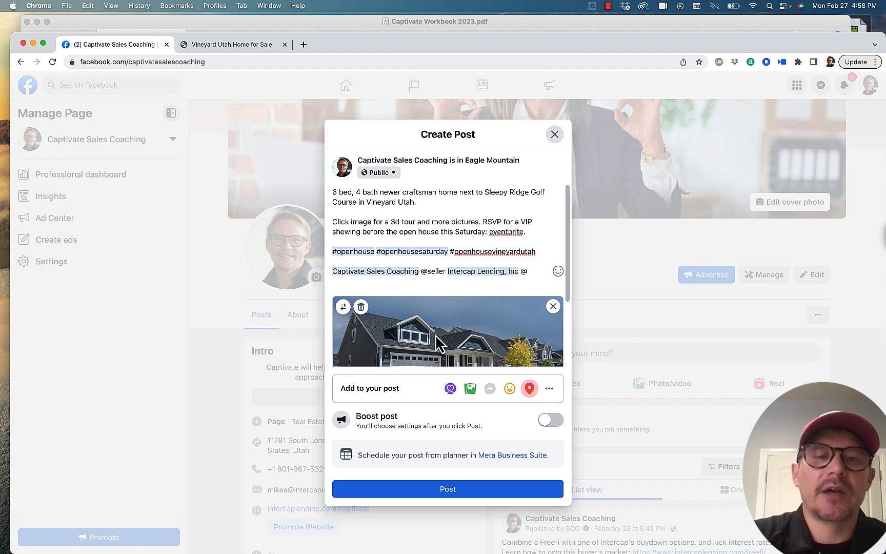
{"action": "scroll", "coordinate": [438, 342], "scroll_direction": "down", "scroll_amount": 3}
{"action": "scroll", "coordinate": [437, 342], "scroll_direction": "up", "scroll_amount": 3}
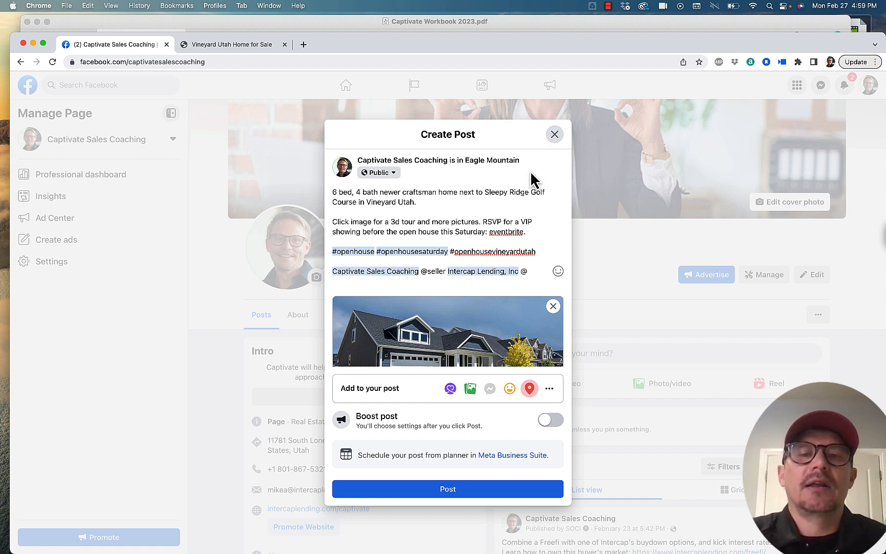
Step: Close the drafted post and reload the Captivate Sales Coaching page to clear the draft
{"action": "left_click", "coordinate": [554, 134]}
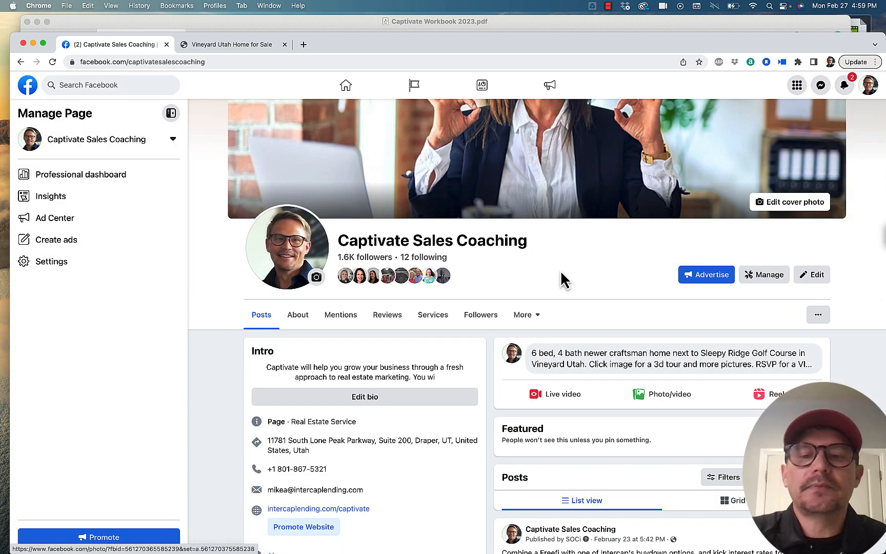
{"action": "left_click", "coordinate": [52, 62]}
{"action": "left_click", "coordinate": [482, 208]}
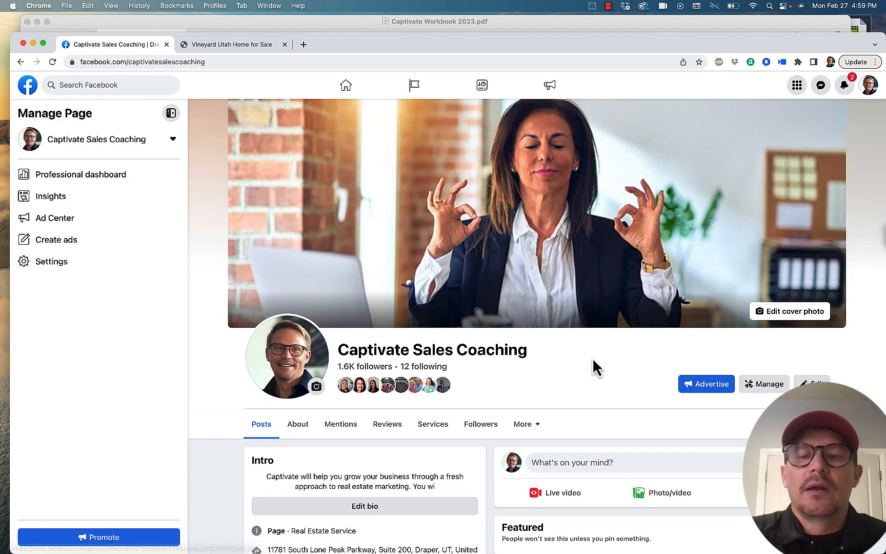
Step: Start a new photo/video post, search the computer for ".mp4" files and attach Video-Home-Show-Update-2022.mp4
{"action": "scroll", "coordinate": [593, 366], "scroll_direction": "down", "scroll_amount": 4}
{"action": "scroll", "coordinate": [602, 459], "scroll_direction": "up", "scroll_amount": 1}
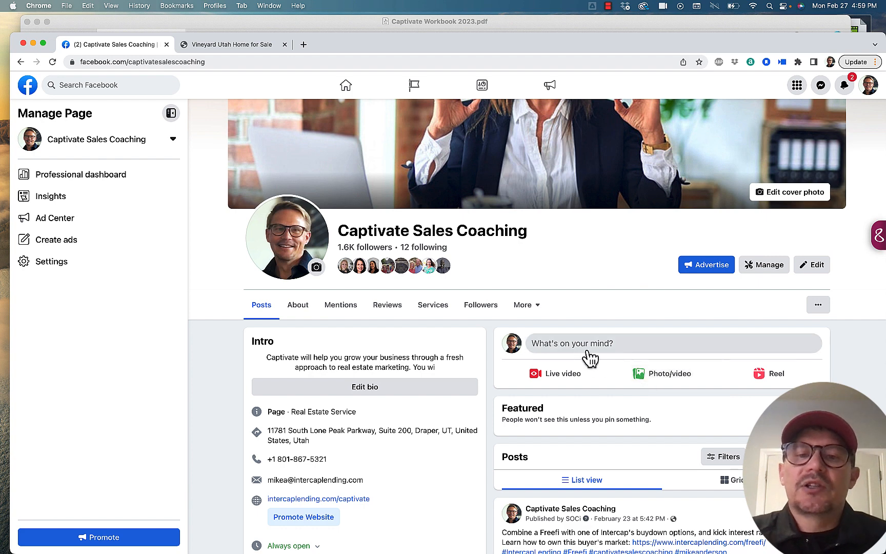
{"action": "left_click", "coordinate": [673, 379]}
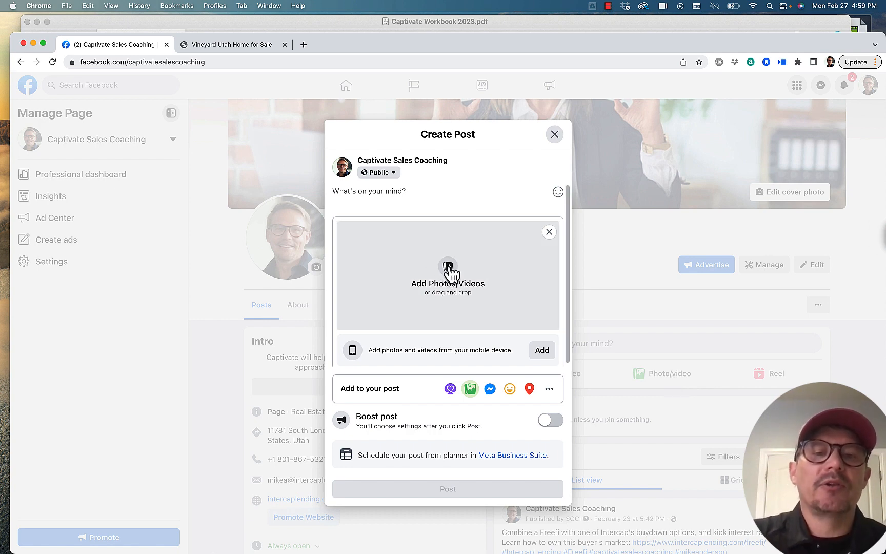
{"action": "left_click", "coordinate": [449, 272]}
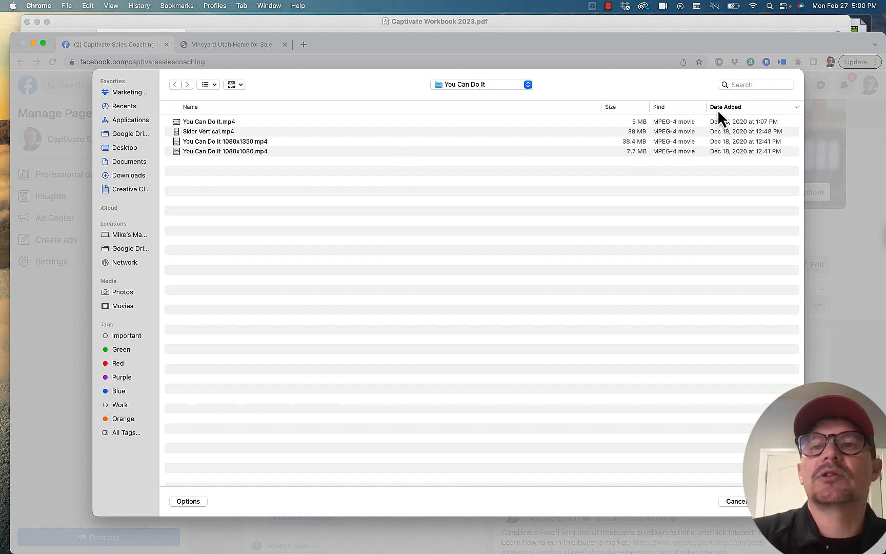
{"action": "left_click", "coordinate": [746, 84]}
{"action": "type", "text": ".mp4"}
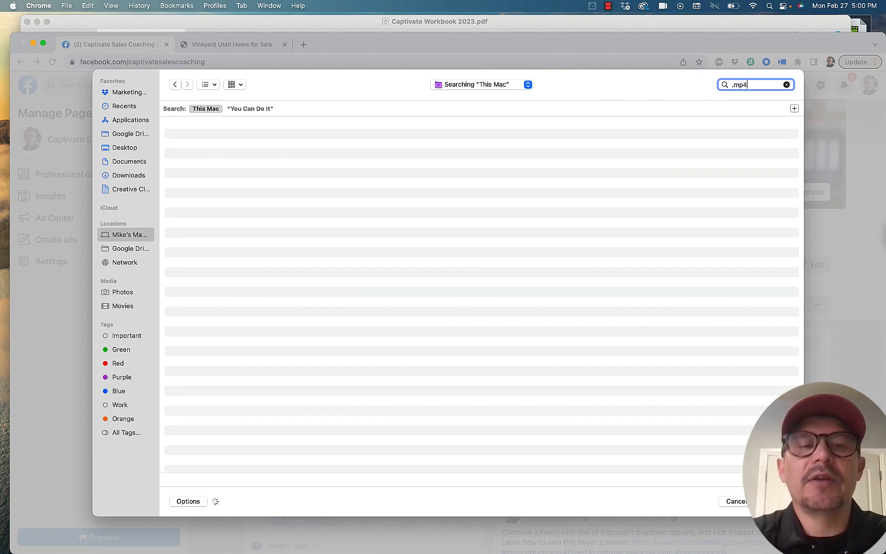
{"action": "key", "text": "Return"}
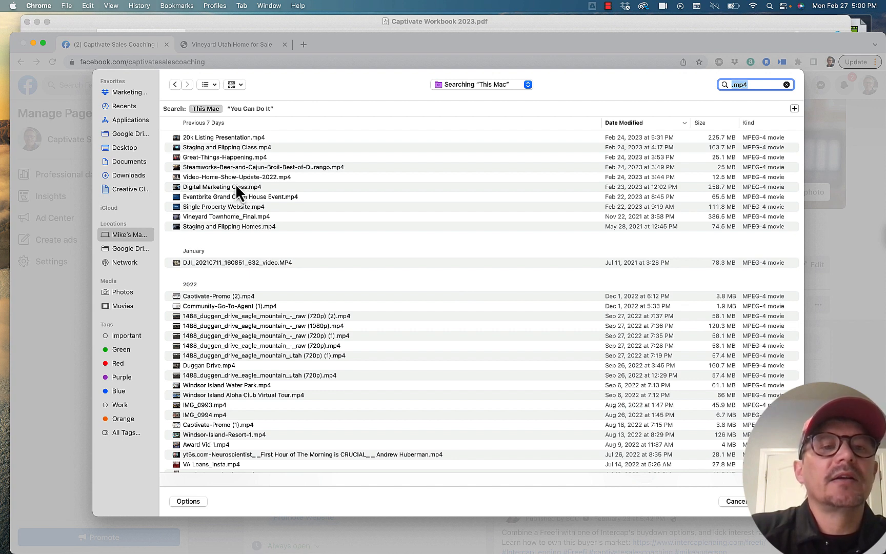
{"action": "left_click", "coordinate": [229, 178]}
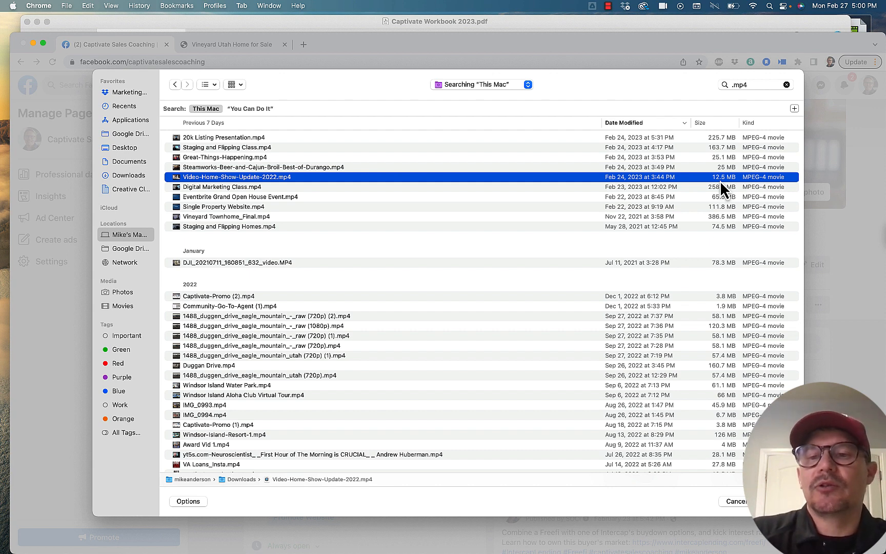
{"action": "double_click", "coordinate": [300, 179]}
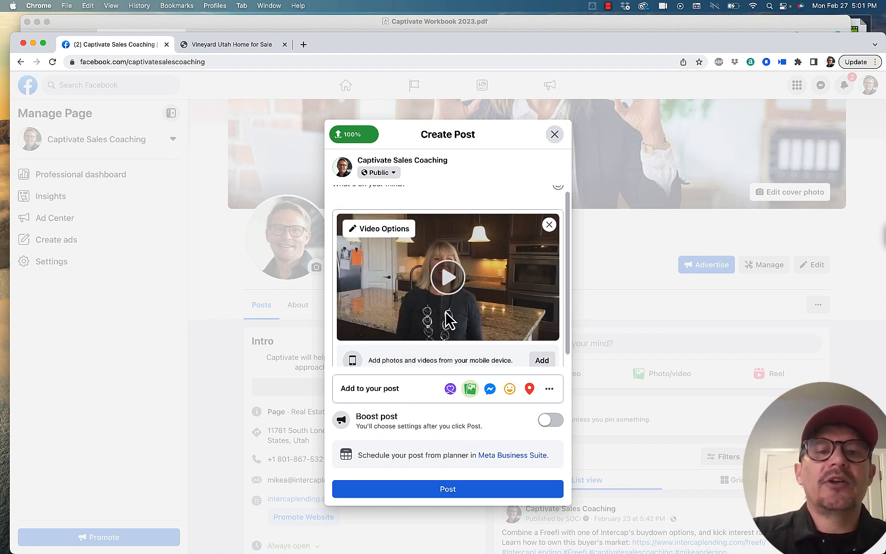
Step: Title the video "Hook", add the "Page · 1.6K followers" tag, and check the caption settings before returning to the post
{"action": "left_click", "coordinate": [388, 237]}
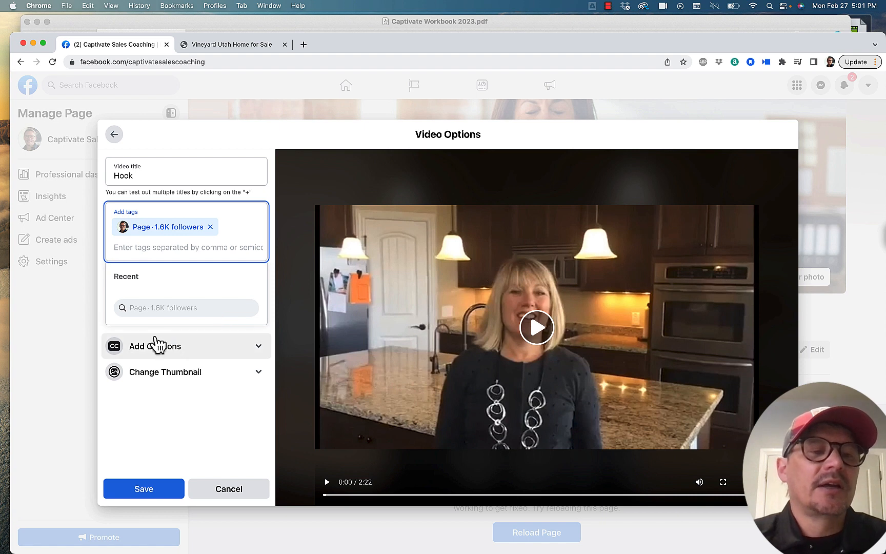
{"action": "left_click", "coordinate": [265, 354]}
{"action": "left_click", "coordinate": [256, 287]}
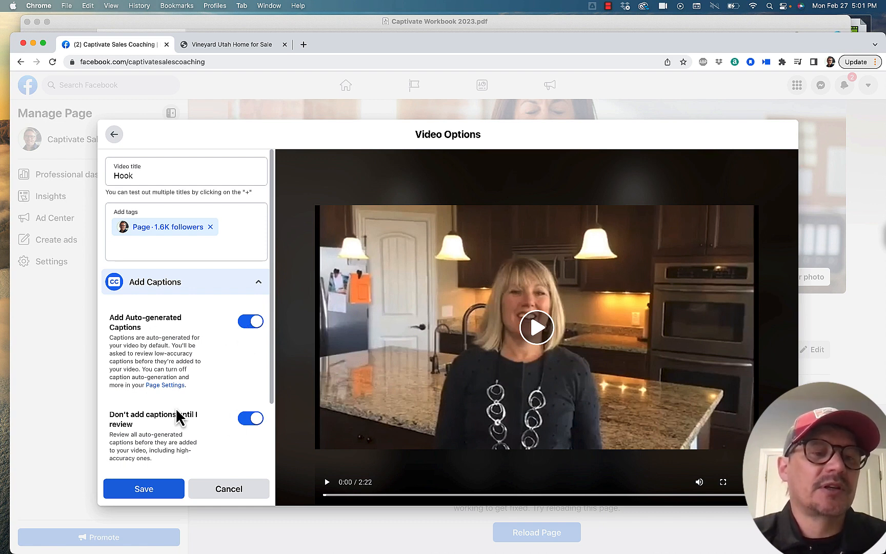
{"action": "scroll", "coordinate": [195, 405], "scroll_direction": "down", "scroll_amount": 2}
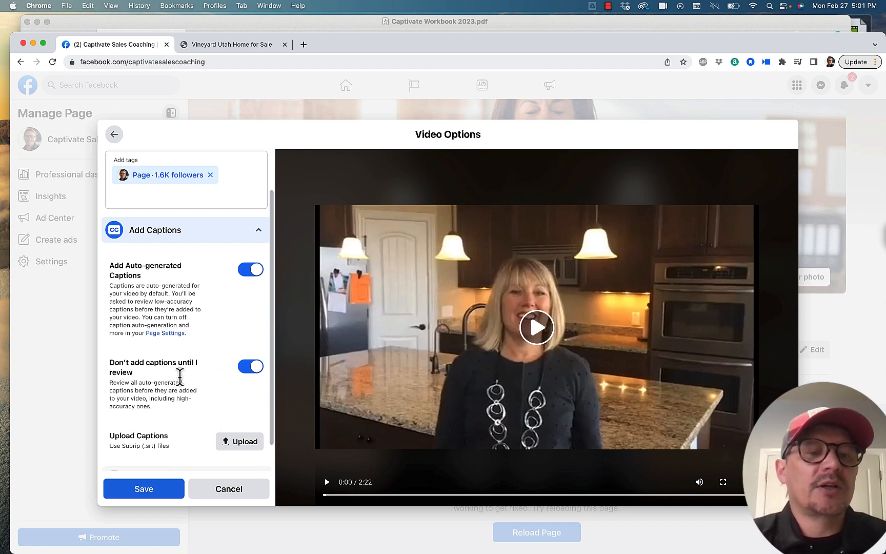
{"action": "scroll", "coordinate": [182, 361], "scroll_direction": "up", "scroll_amount": 2}
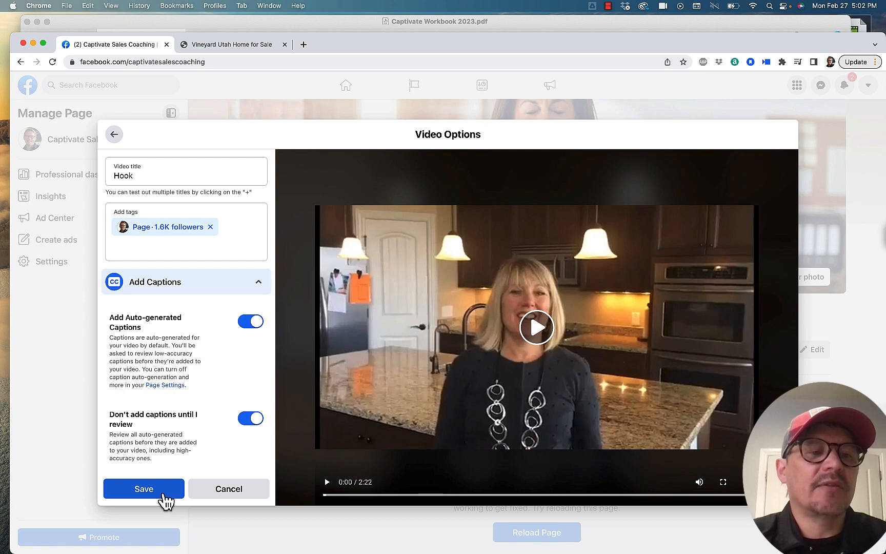
{"action": "left_click", "coordinate": [113, 134]}
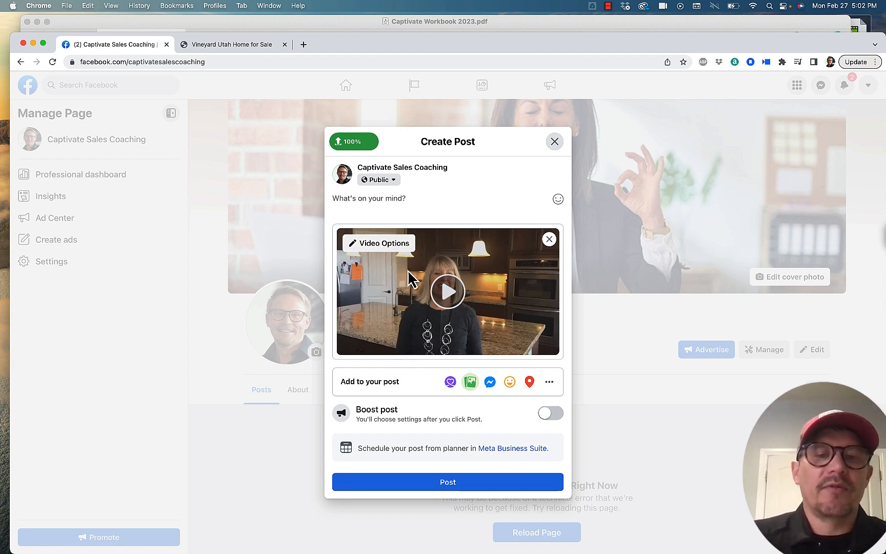
Step: Outline the video post's text on four separate lines: "Hook", "Call to action", "hashtags" and "people tags"
{"action": "left_click", "coordinate": [422, 197]}
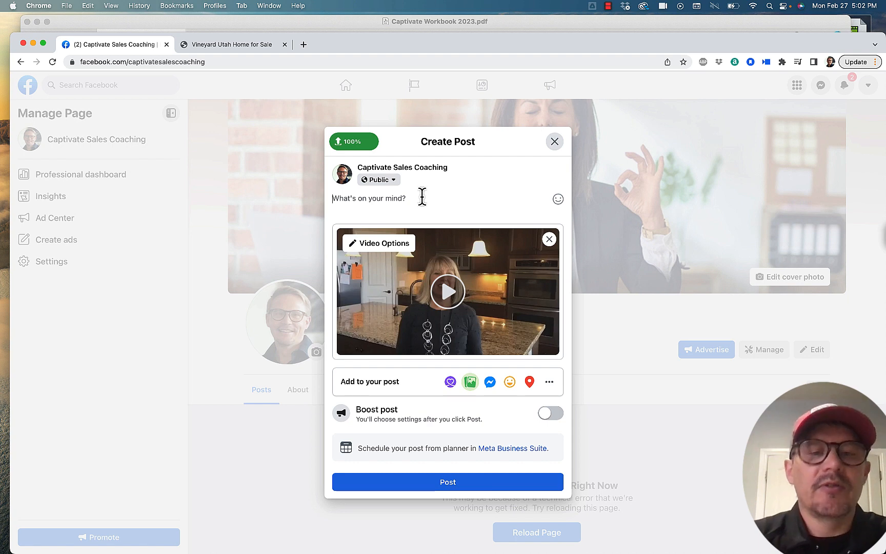
{"action": "type", "text": "Hook"}
{"action": "key", "text": "Return"}
{"action": "type", "text": "Call "}
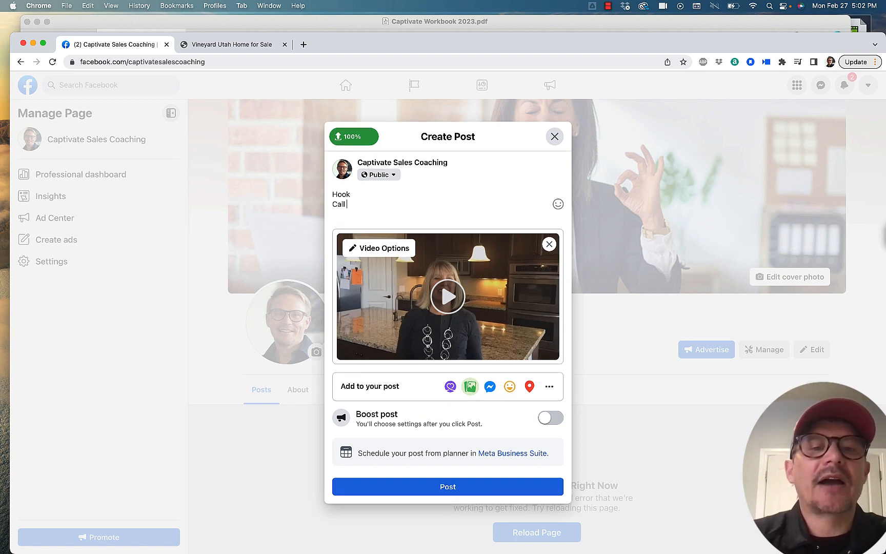
{"action": "type", "text": "to action"}
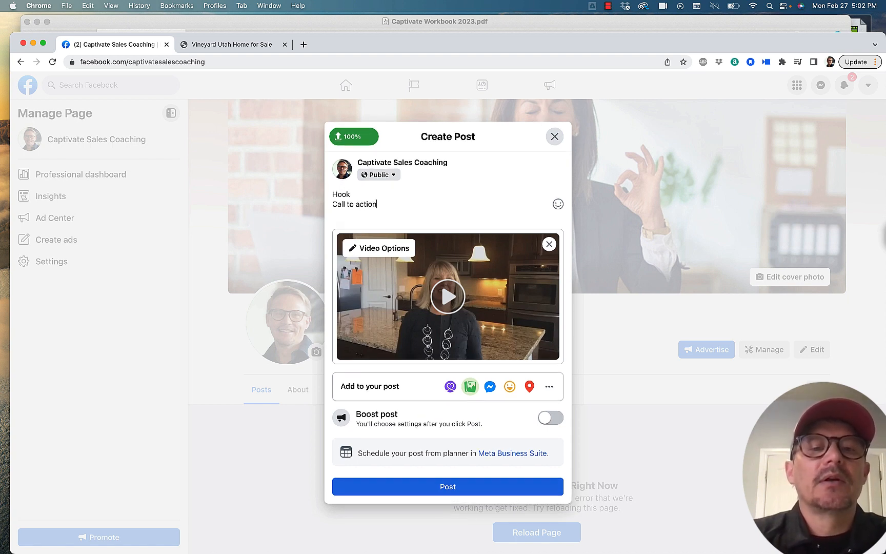
{"action": "key", "text": "Return"}
{"action": "type", "text": "has"}
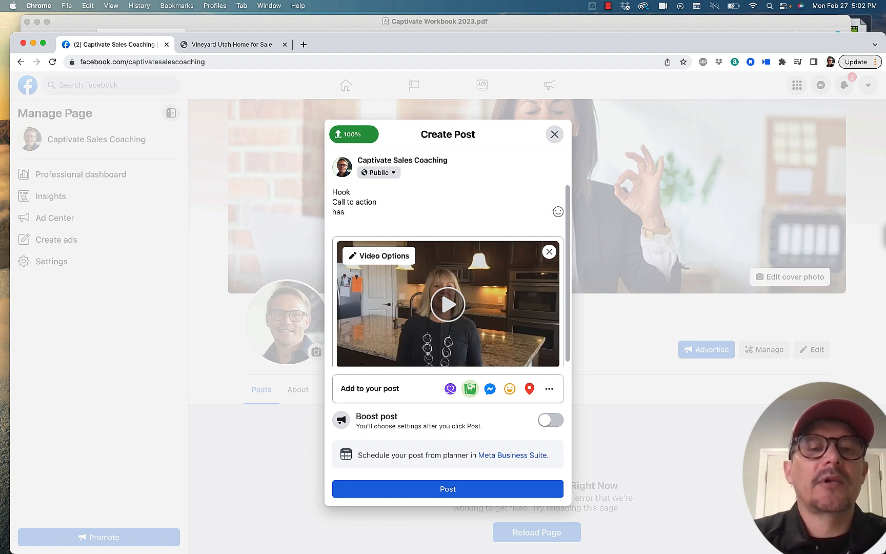
{"action": "type", "text": "htags"}
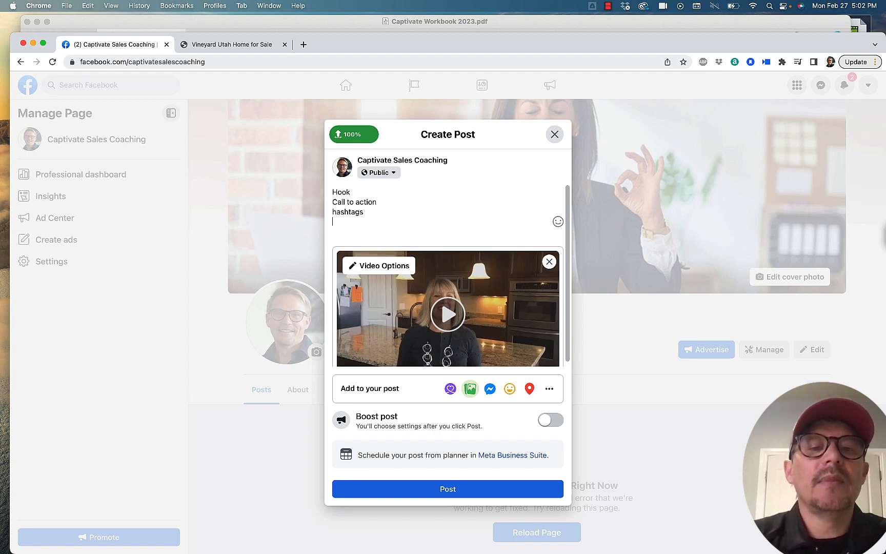
{"action": "key", "text": "Return"}
{"action": "type", "text": "pe"}
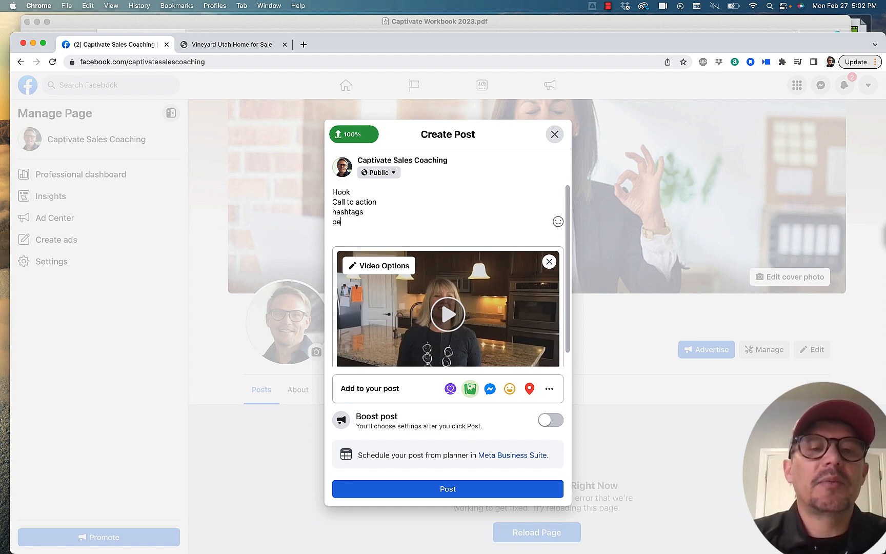
{"action": "type", "text": "ople tags"}
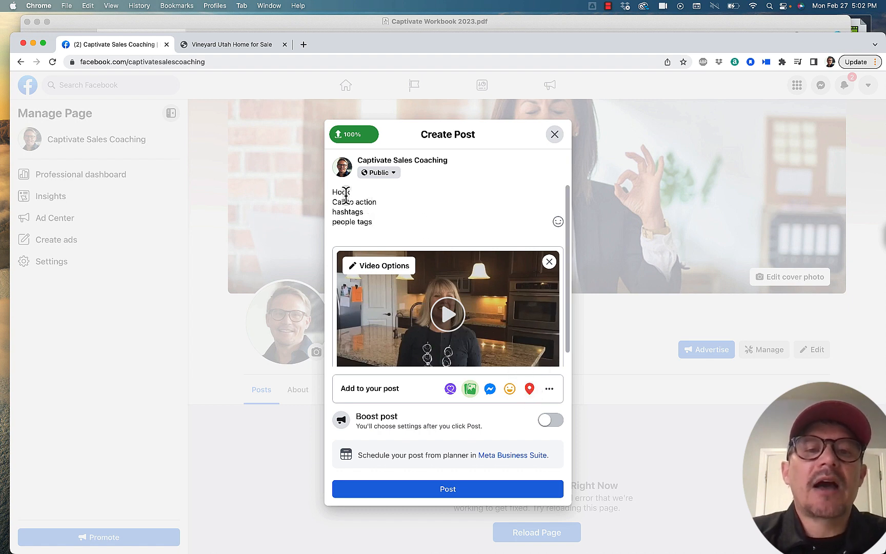
Step: Replace the "Hook" line of the video post with "4 bed 3 bath home in Vineyard with gourmet kitchen"
{"action": "left_click_drag", "start_coordinate": [352, 192], "coordinate": [329, 192]}
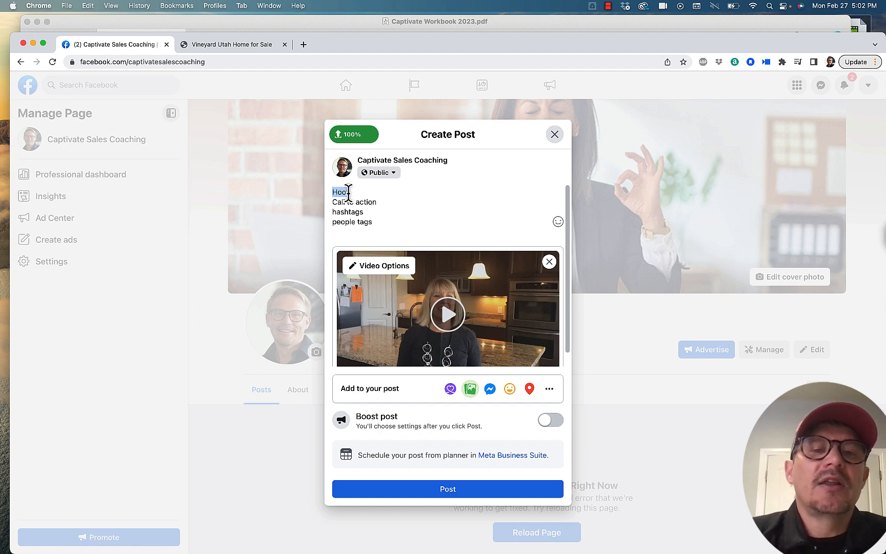
{"action": "left_click_drag", "start_coordinate": [354, 193], "coordinate": [329, 193]}
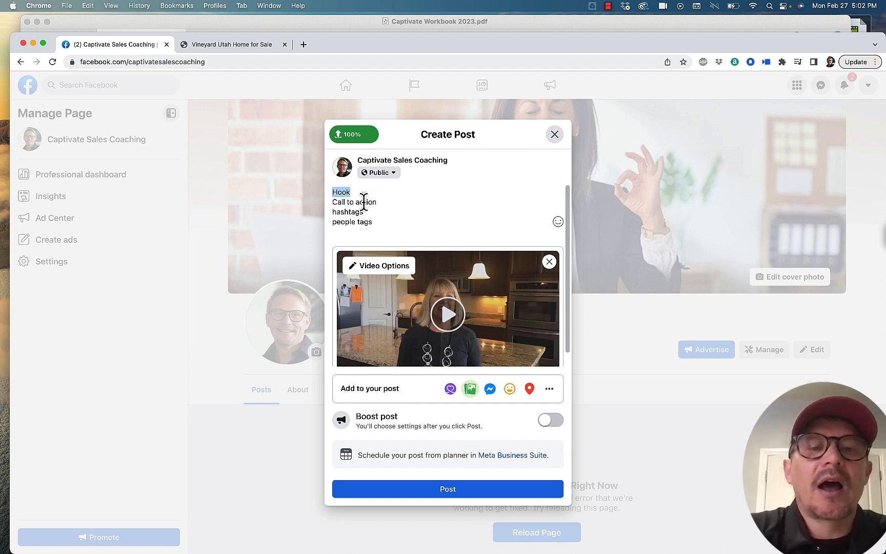
{"action": "type", "text": "4 bed"}
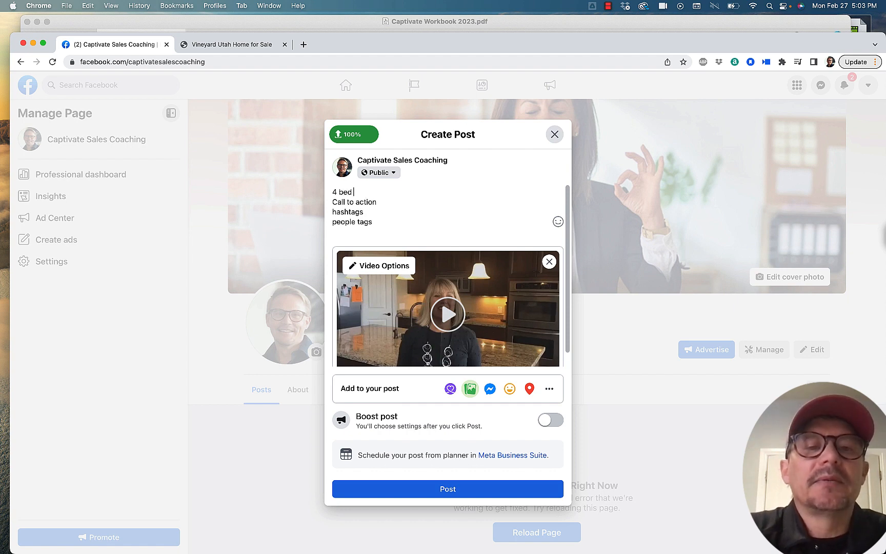
{"action": "type", "text": " 3 ba"}
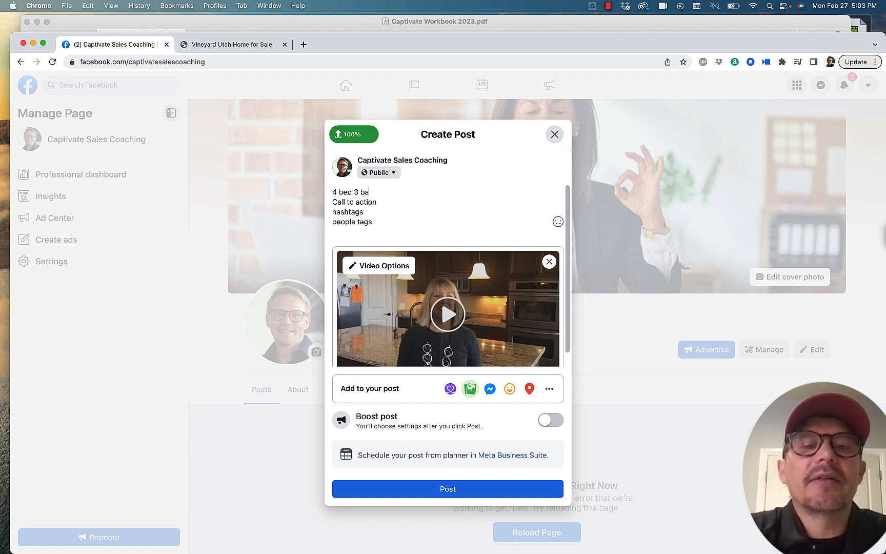
{"action": "type", "text": "th home"}
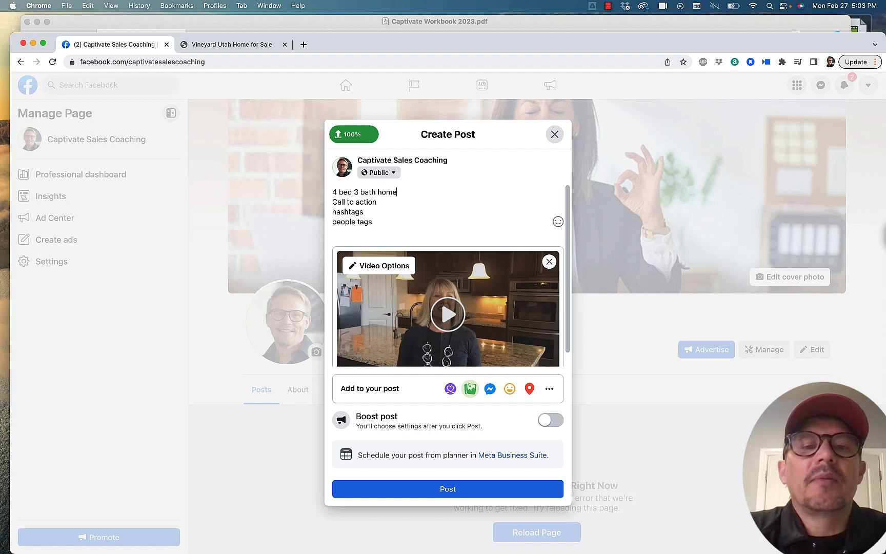
{"action": "type", "text": " in Vineyard "}
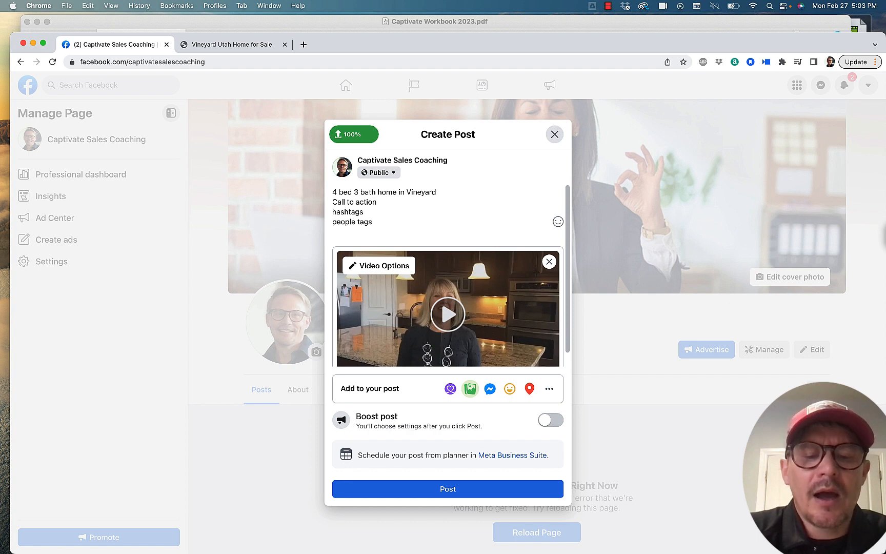
{"action": "type", "text": "with gor"}
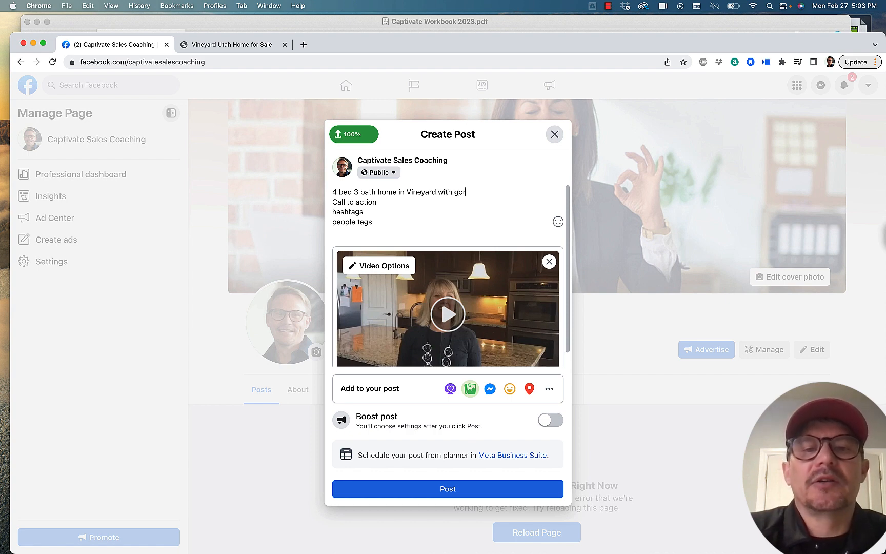
{"action": "type", "text": "met"}
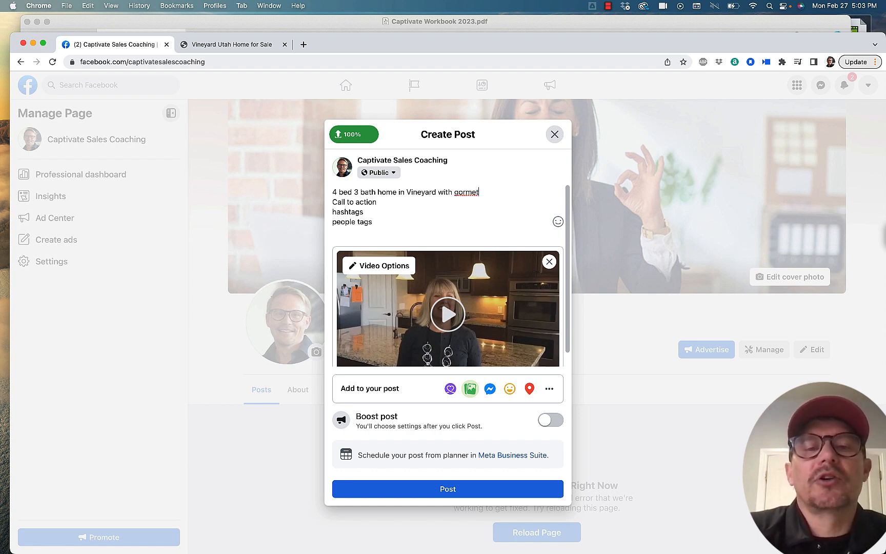
{"action": "key", "text": "BackSpace"}
{"action": "key", "text": "BackSpace"}
{"action": "key", "text": "BackSpace"}
{"action": "key", "text": "BackSpace"}
{"action": "key", "text": "BackSpace"}
{"action": "type", "text": "o"}
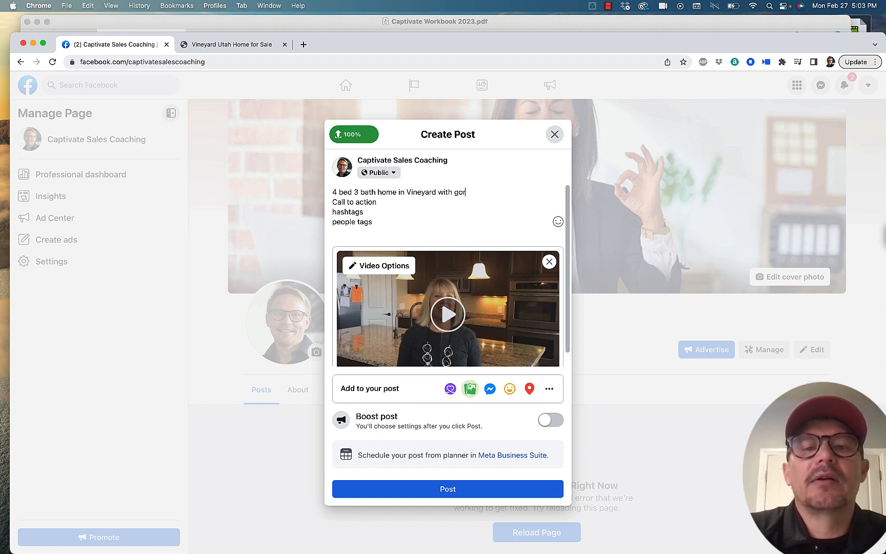
{"action": "type", "text": "urmet "}
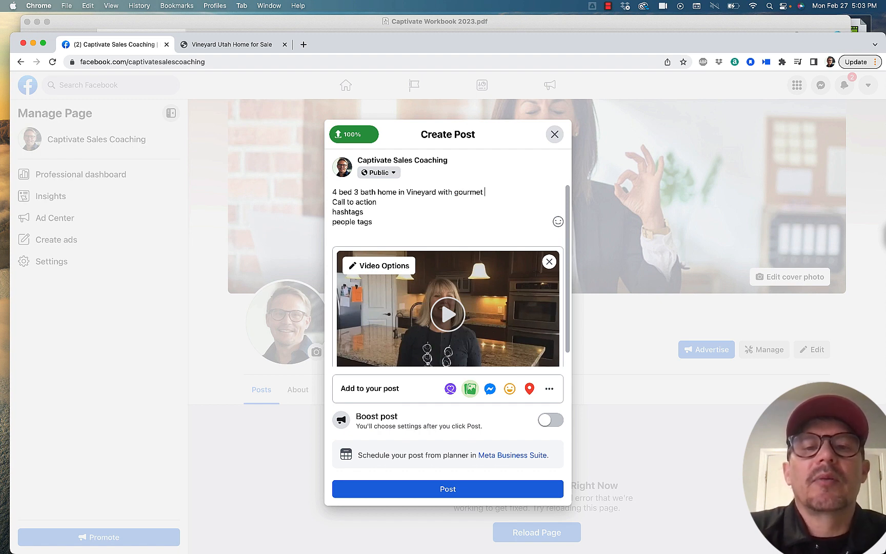
{"action": "type", "text": "kitchen"}
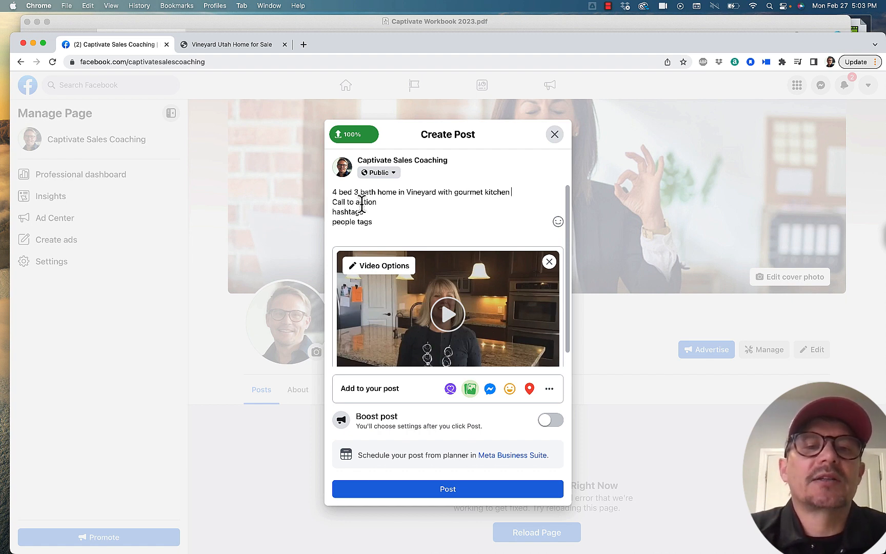
Step: Replace the post's "Call to action" line with "Call me for a showing at"
{"action": "left_click_drag", "start_coordinate": [377, 202], "coordinate": [314, 203]}
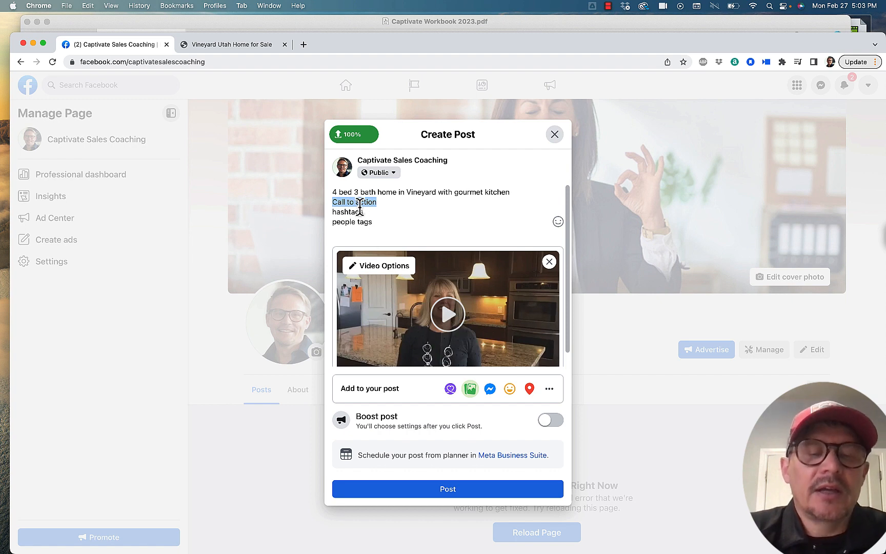
{"action": "type", "text": "Call me for a"}
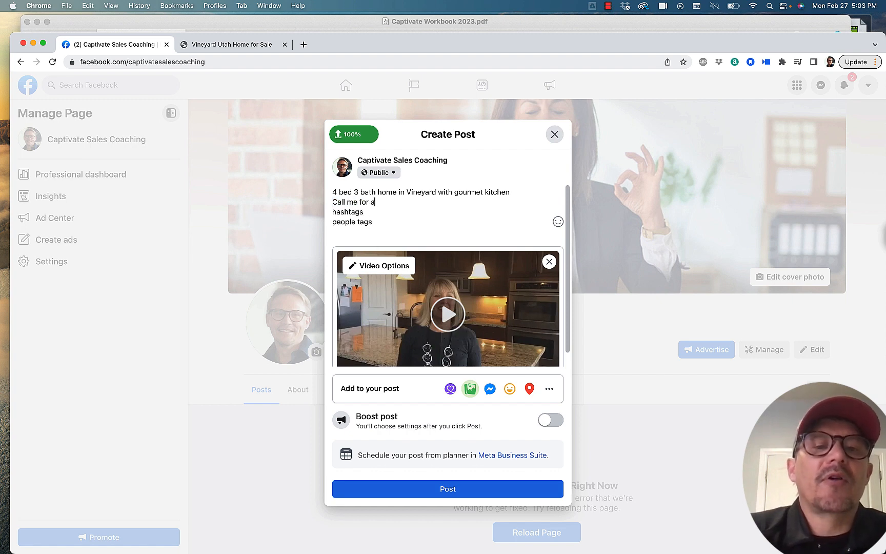
{"action": "type", "text": " showi"}
{"action": "type", "text": "ng at"}
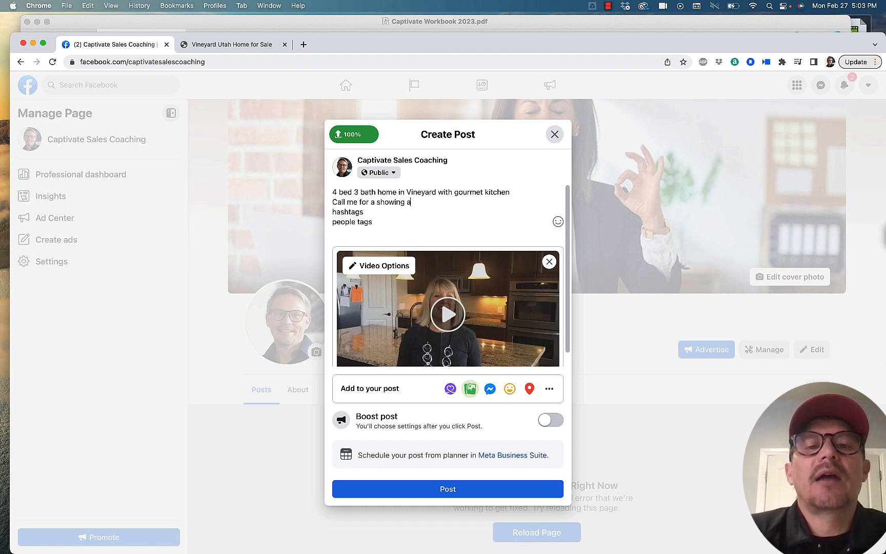
Step: Reword the post's call-to-action line as "RSVP for a a VIP showing before the open house: eventbrite"
{"action": "left_click", "coordinate": [333, 202]}
{"action": "type", "text": "RSV"}
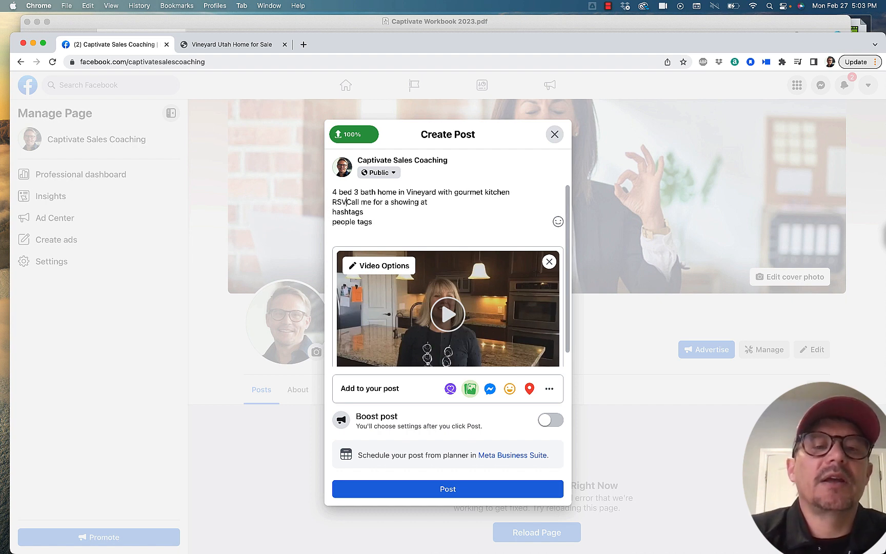
{"action": "type", "text": "P for a a "}
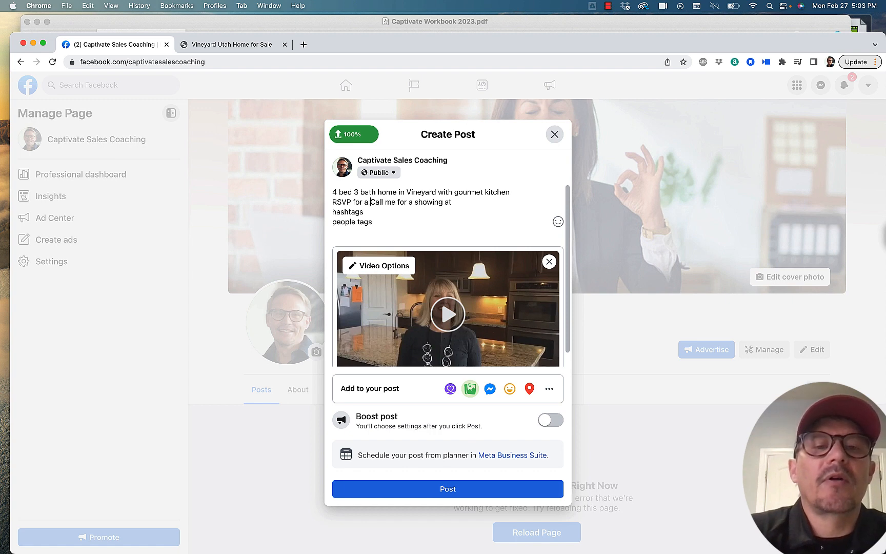
{"action": "type", "text": "VIP sho"}
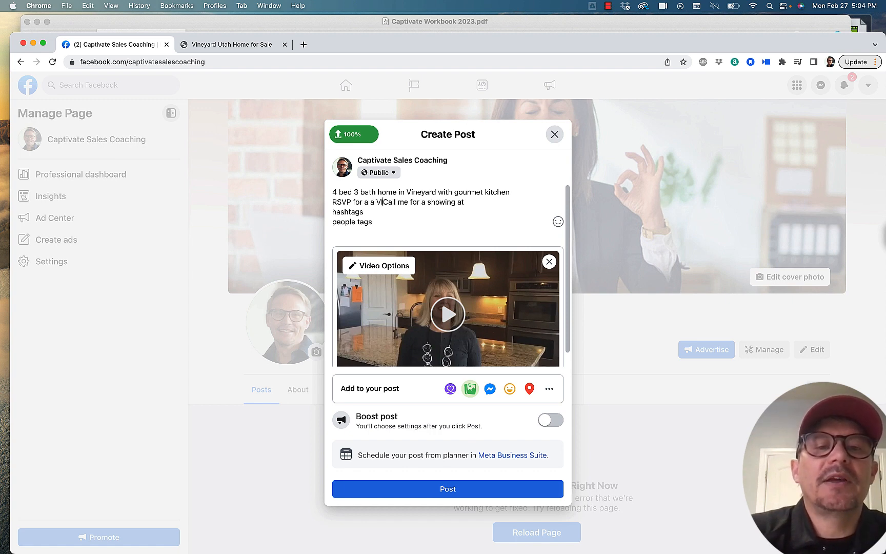
{"action": "type", "text": "wing bef"}
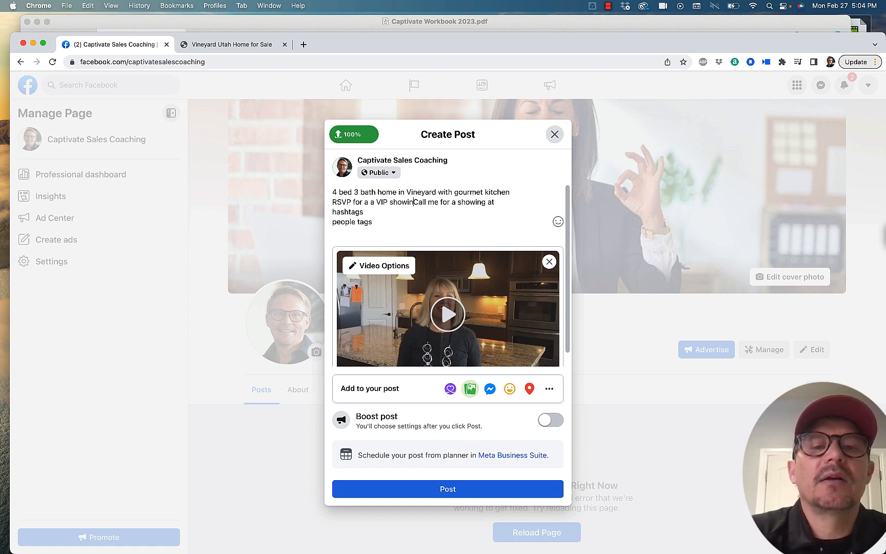
{"action": "type", "text": "ore the open "}
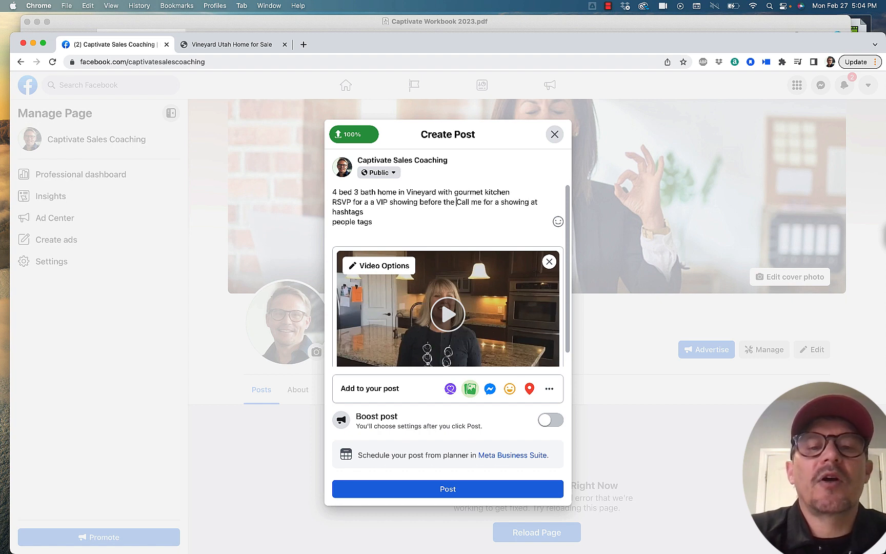
{"action": "type", "text": "house"}
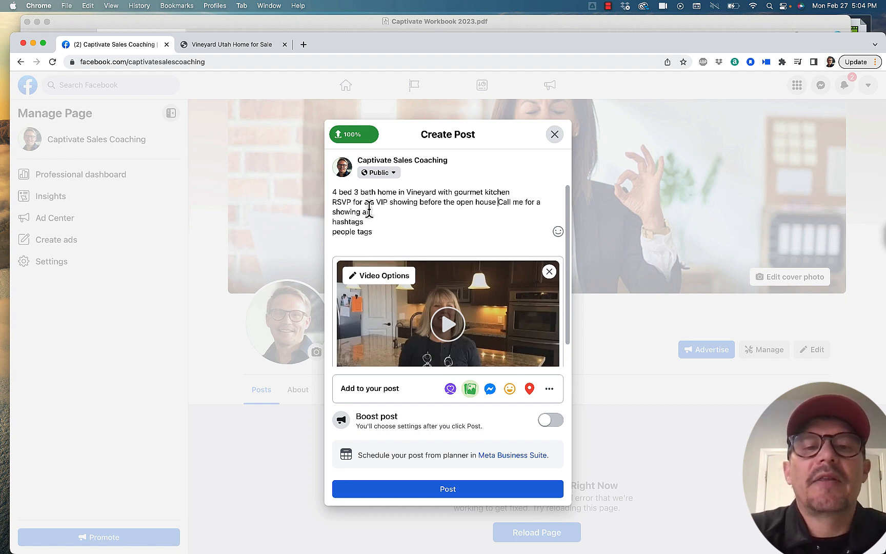
{"action": "left_click_drag", "start_coordinate": [368, 211], "coordinate": [498, 201]}
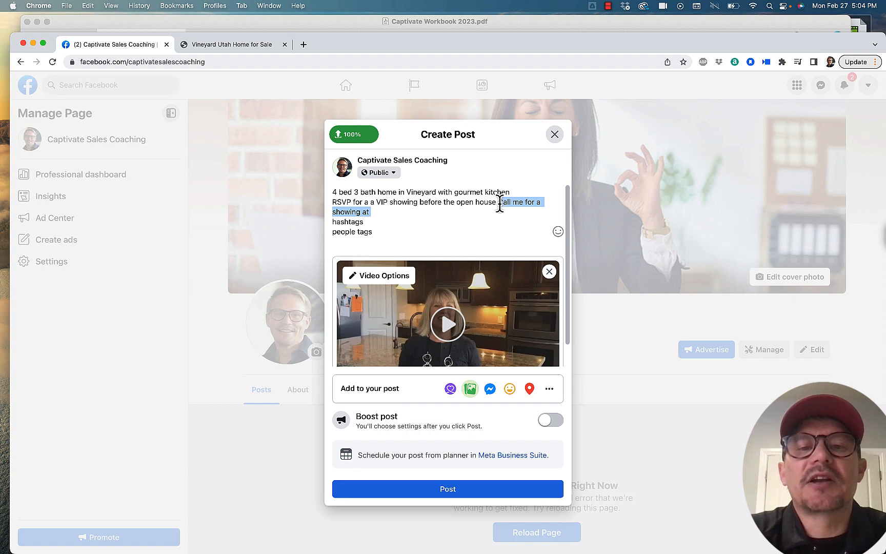
{"action": "key", "text": "BackSpace"}
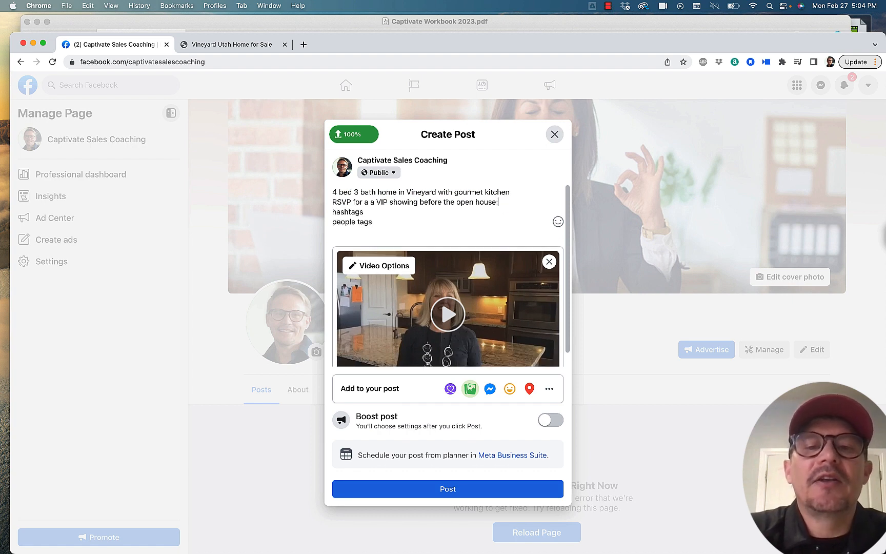
{"action": "type", "text": "e"}
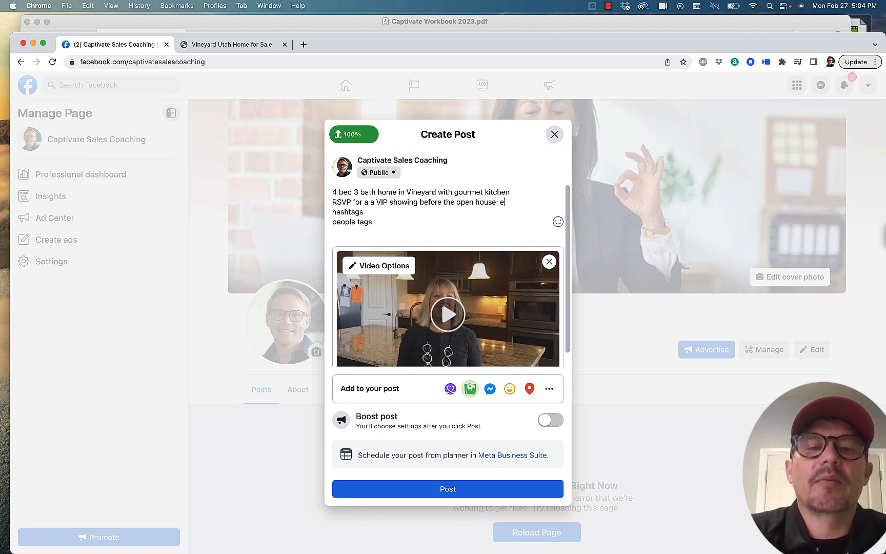
{"action": "type", "text": "ventbriet"}
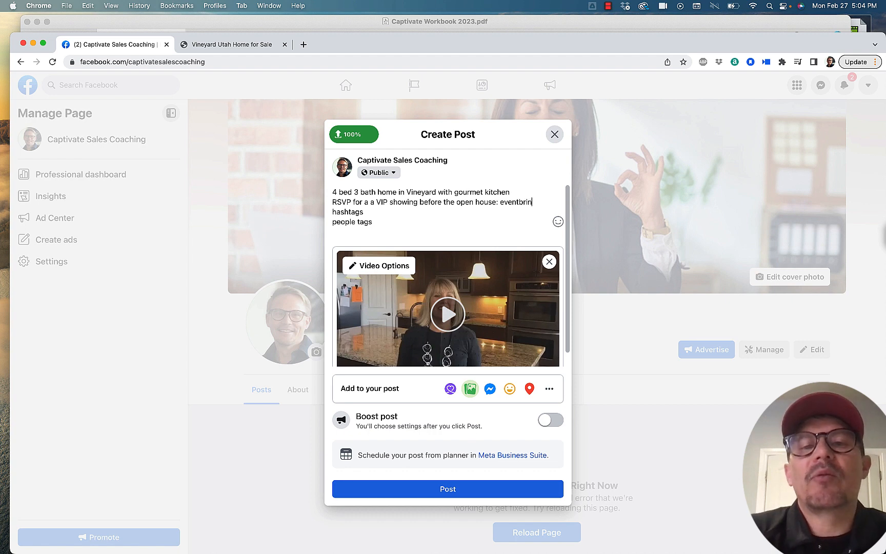
{"action": "key", "text": "BackSpace"}
{"action": "key", "text": "BackSpace"}
{"action": "type", "text": "te"}
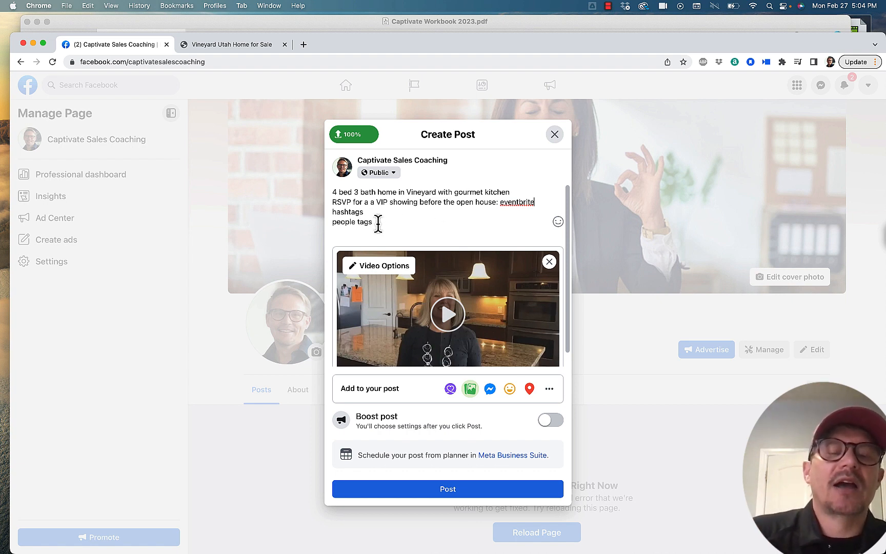
Step: Close the drafted video post and reload the Captivate Sales Coaching page to clear it
{"action": "left_click_drag", "start_coordinate": [375, 222], "coordinate": [334, 223]}
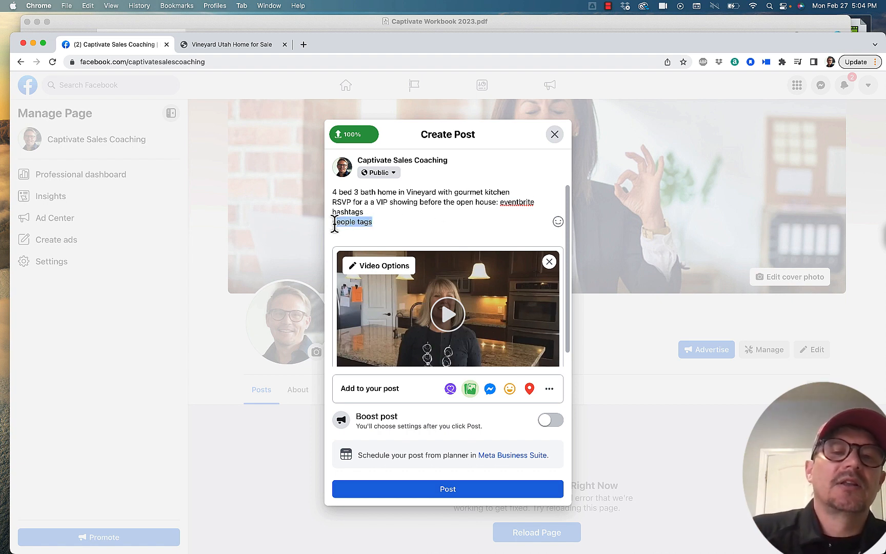
{"action": "left_click", "coordinate": [379, 223]}
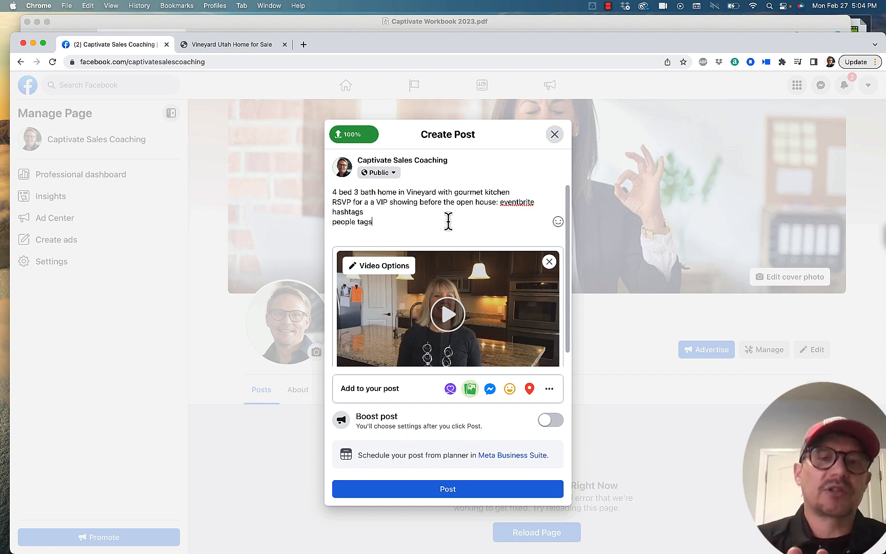
{"action": "left_click", "coordinate": [553, 135]}
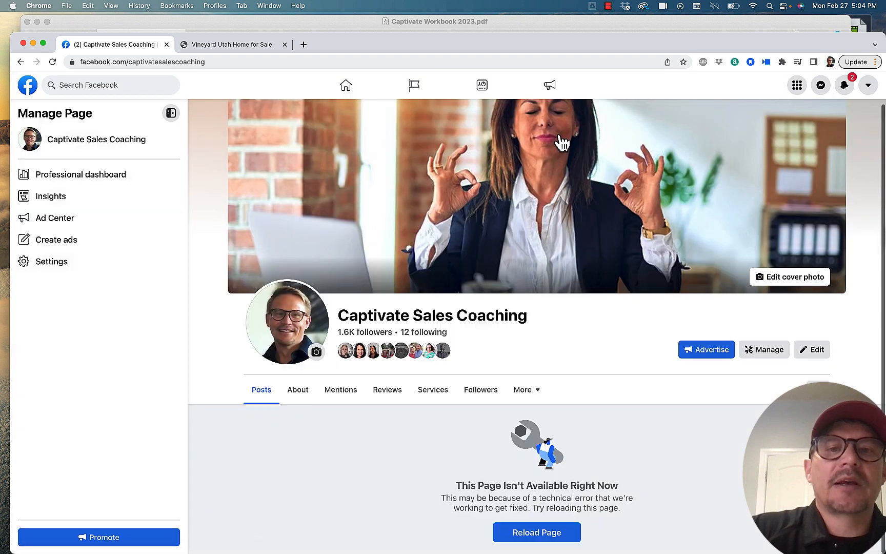
{"action": "left_click", "coordinate": [53, 62]}
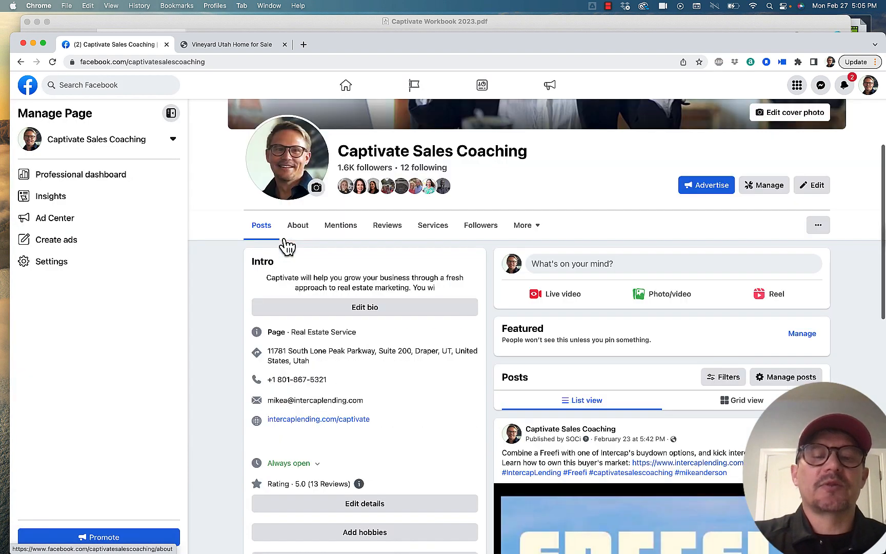
Step: Switch from the Vineyard home listing to Instagram and open the captivatesalescoaching profile
{"action": "left_click", "coordinate": [245, 45]}
{"action": "type", "text": "in"}
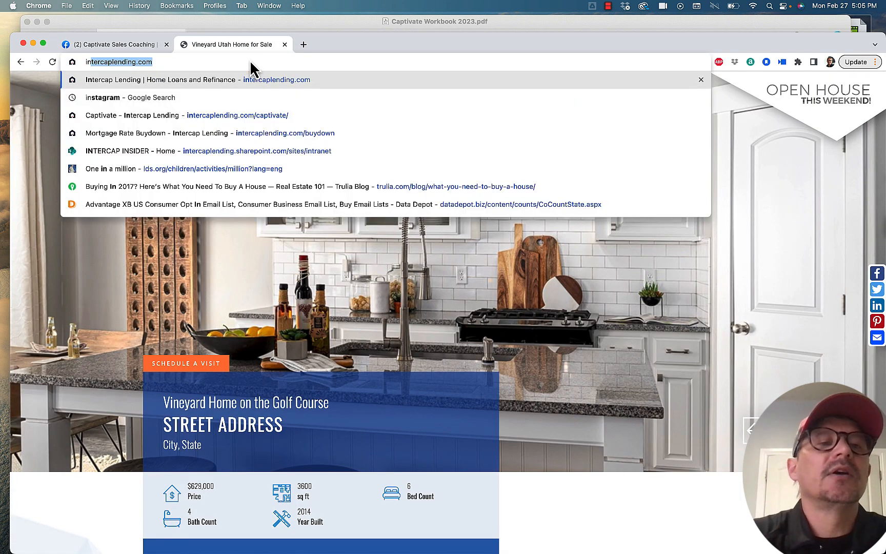
{"action": "type", "text": "sta"}
{"action": "key", "text": "Return"}
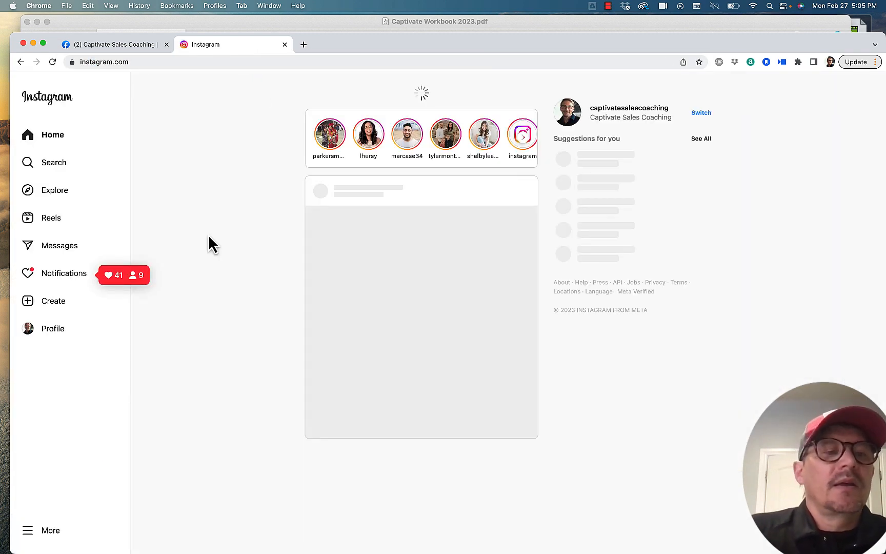
{"action": "left_click", "coordinate": [639, 110]}
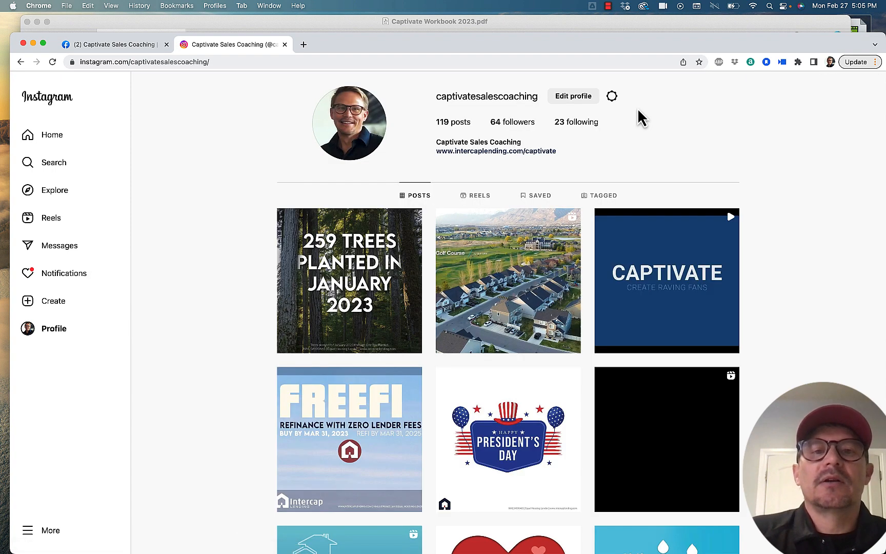
{"action": "left_click", "coordinate": [612, 97]}
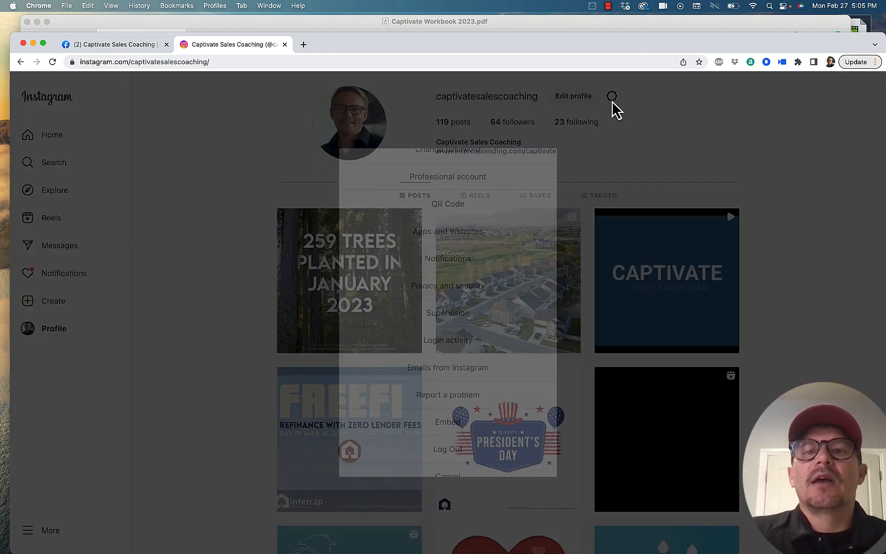
{"action": "left_click", "coordinate": [619, 175]}
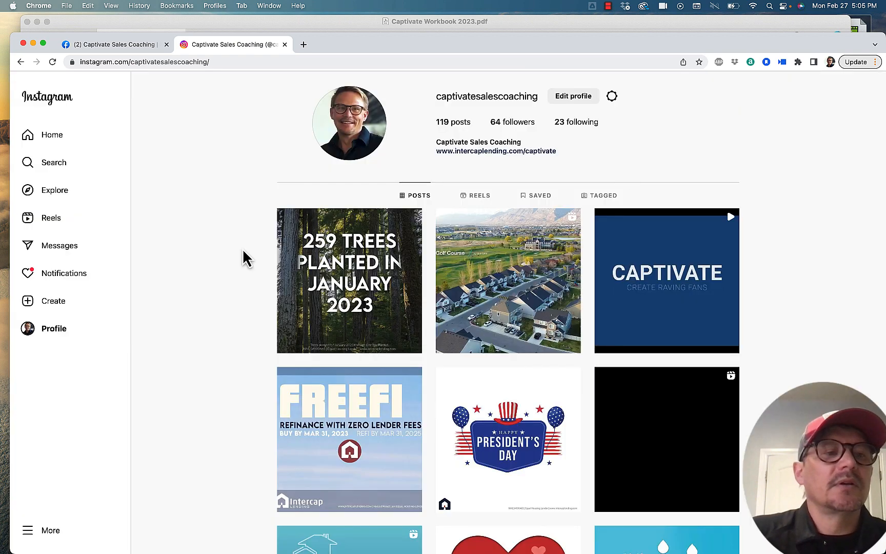
Step: Create a new Instagram post with the photos back patio.jpeg, back-2.jpg, back-acre-drone.jpg and back.jpg
{"action": "left_click", "coordinate": [47, 310]}
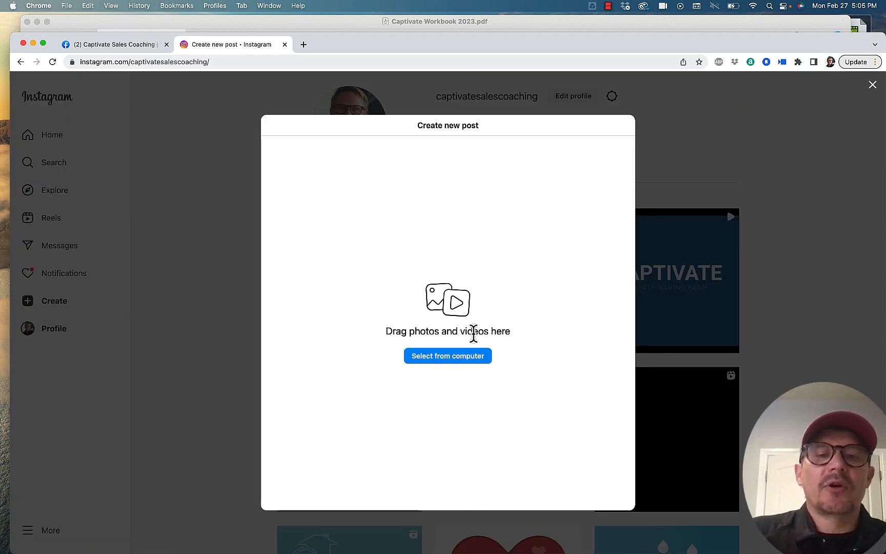
{"action": "left_click", "coordinate": [459, 362]}
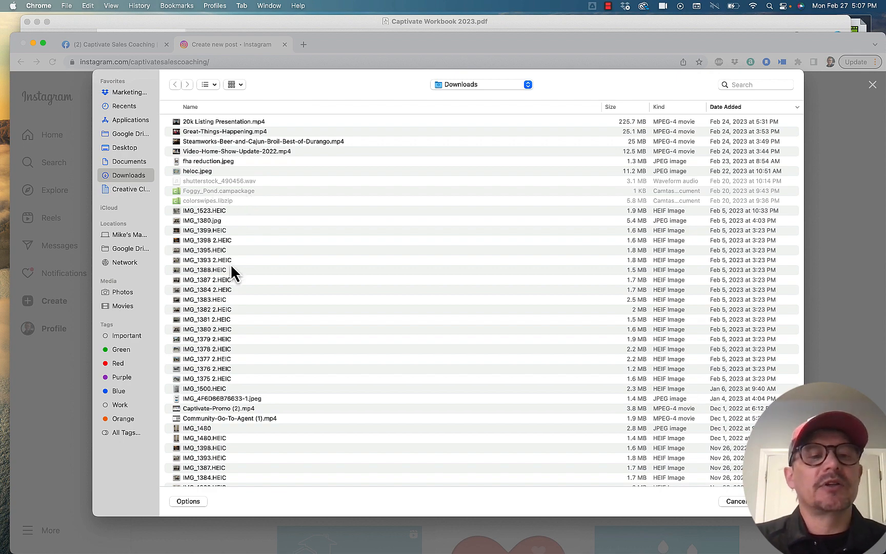
{"action": "scroll", "coordinate": [235, 307], "scroll_direction": "down", "scroll_amount": 10}
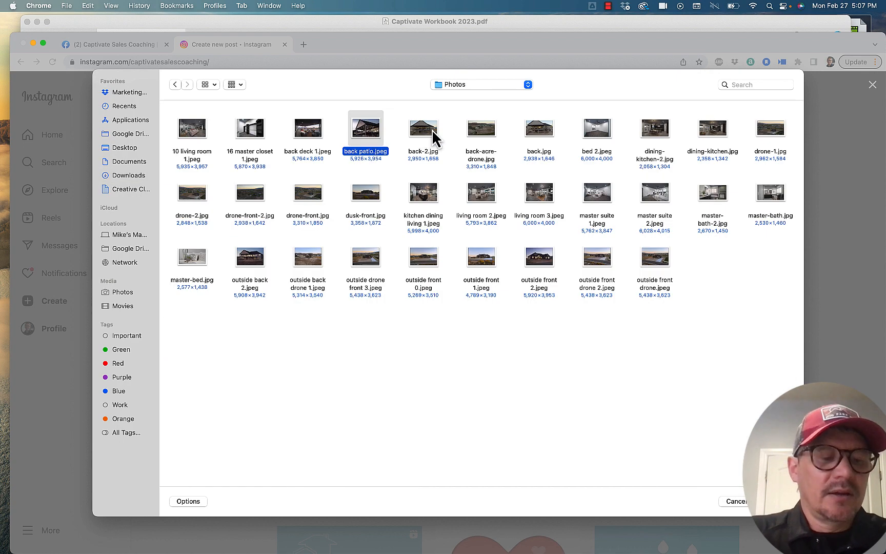
{"action": "left_click", "coordinate": [432, 129], "text": "super"}
{"action": "left_click", "coordinate": [492, 131], "text": "super"}
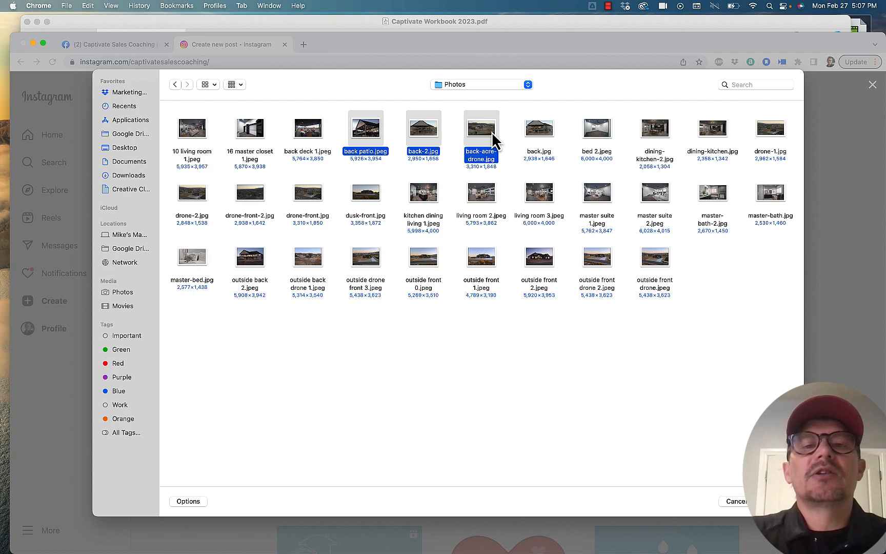
{"action": "left_click", "coordinate": [535, 135], "text": "super"}
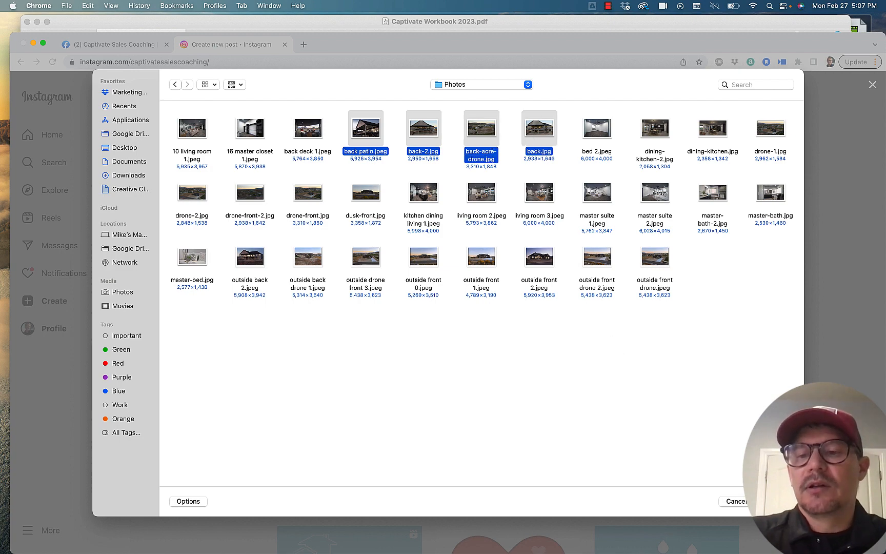
{"action": "left_click", "coordinate": [777, 501]}
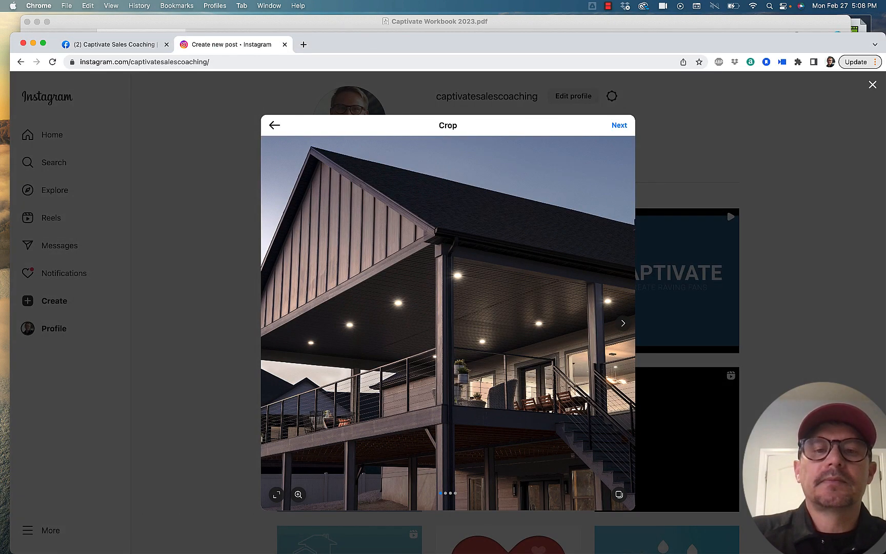
Step: Browse forward and back through the crop previews of the four home photos in the new post
{"action": "left_click", "coordinate": [623, 327]}
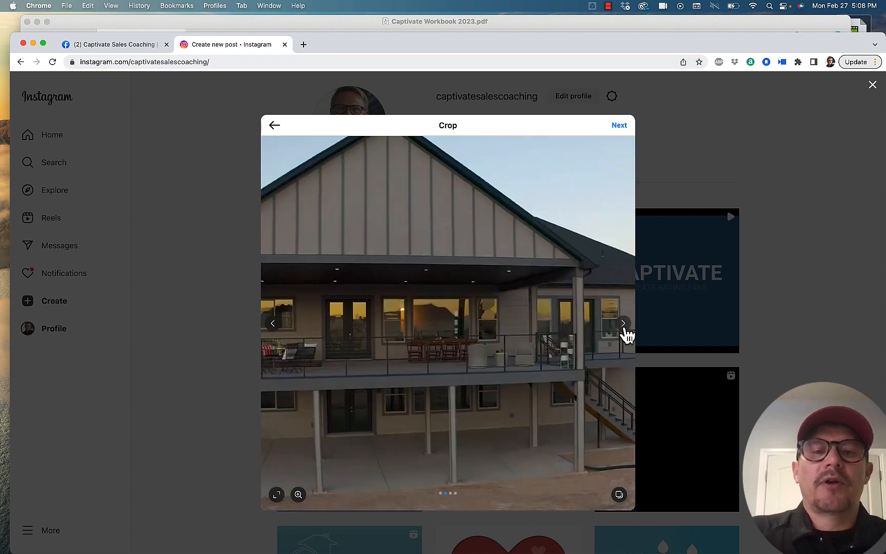
{"action": "left_click", "coordinate": [624, 324]}
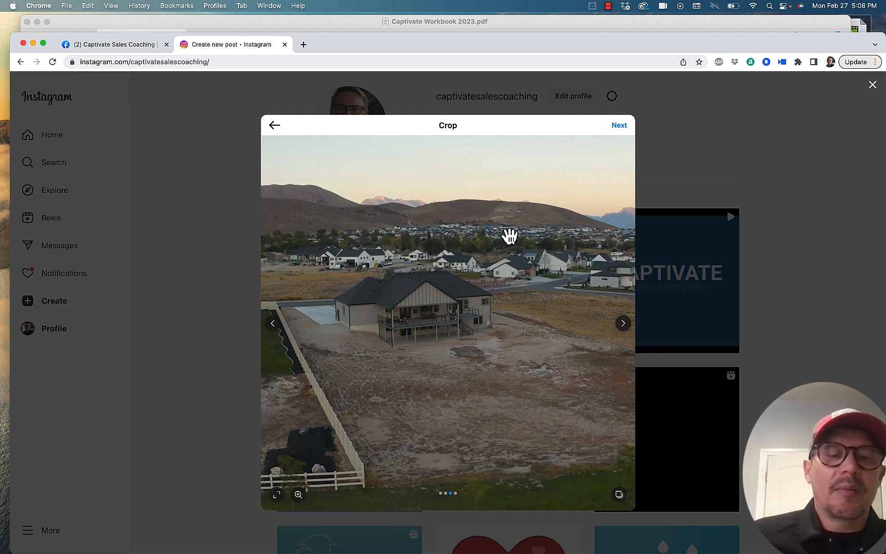
{"action": "left_click", "coordinate": [623, 325]}
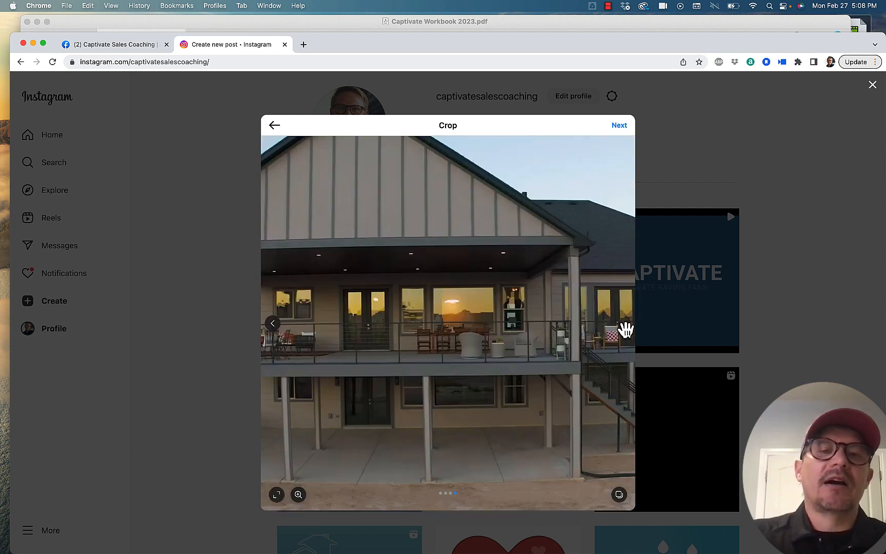
{"action": "left_click", "coordinate": [273, 323]}
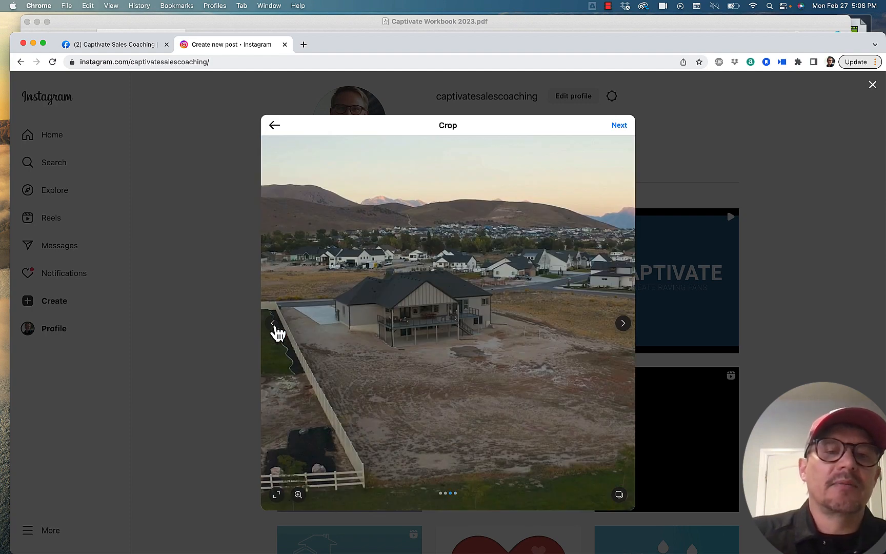
{"action": "left_click", "coordinate": [273, 323]}
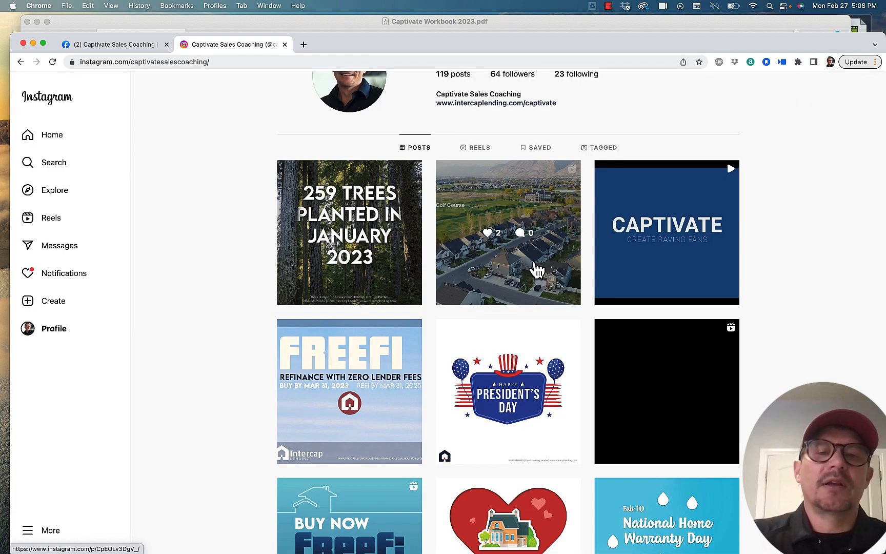
Step: View the drone video post of a listing with its caption and close it again
{"action": "left_click", "coordinate": [533, 262]}
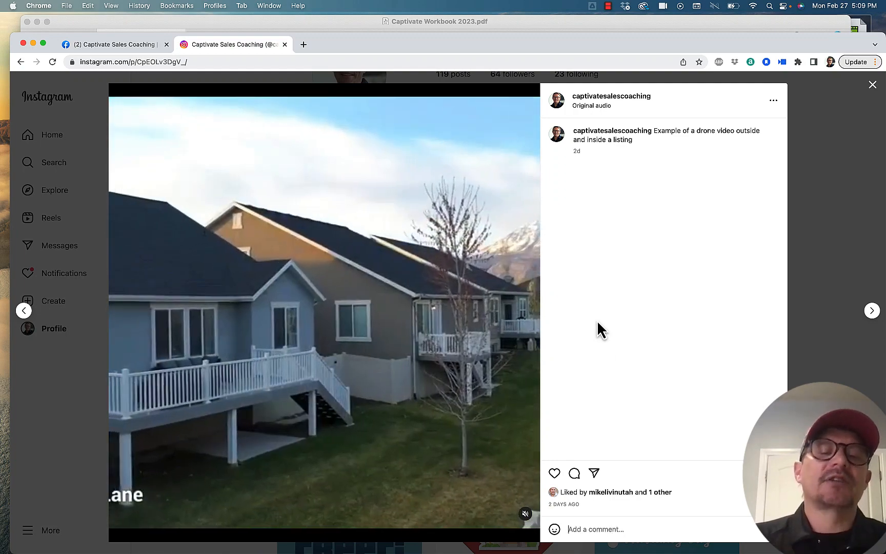
{"action": "left_click", "coordinate": [842, 232]}
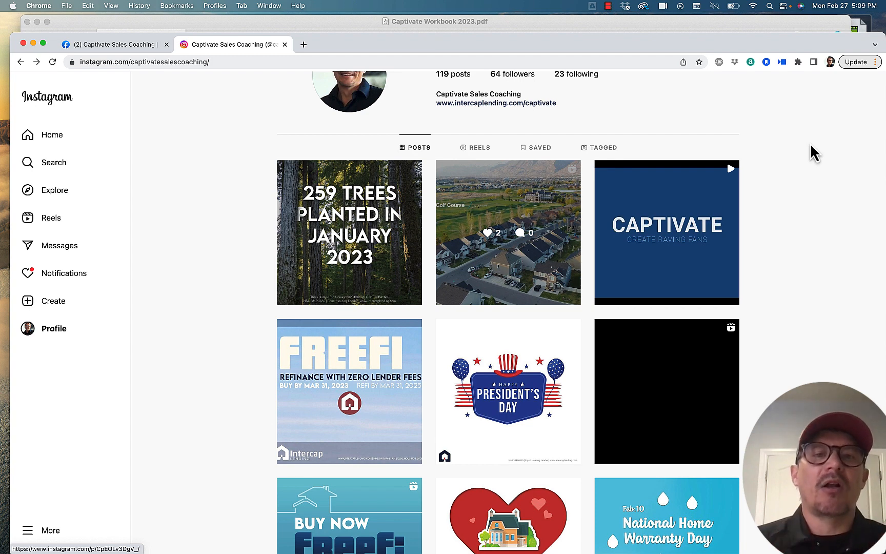
Step: Switch to the Captivate Sales Coaching Facebook page and look through its older posts, back to November 2022 and earlier
{"action": "left_click", "coordinate": [101, 43]}
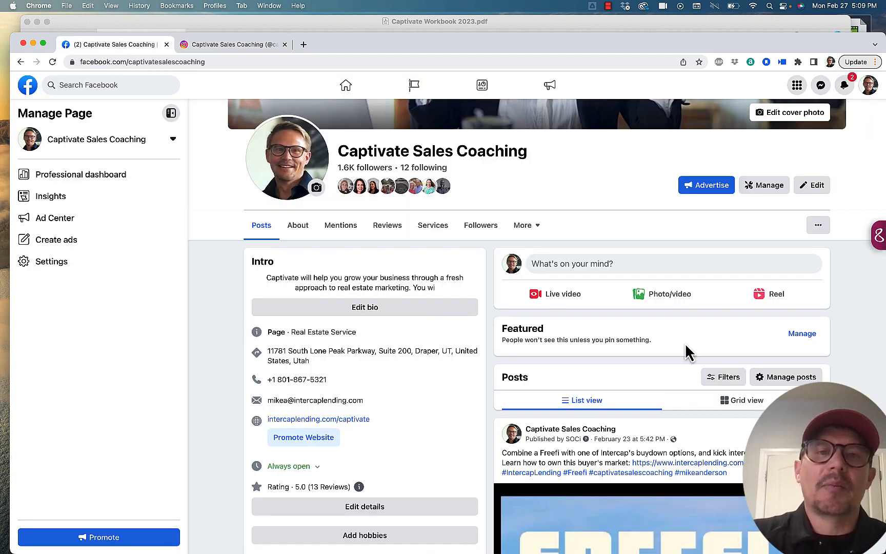
{"action": "scroll", "coordinate": [687, 351], "scroll_direction": "down", "scroll_amount": 10}
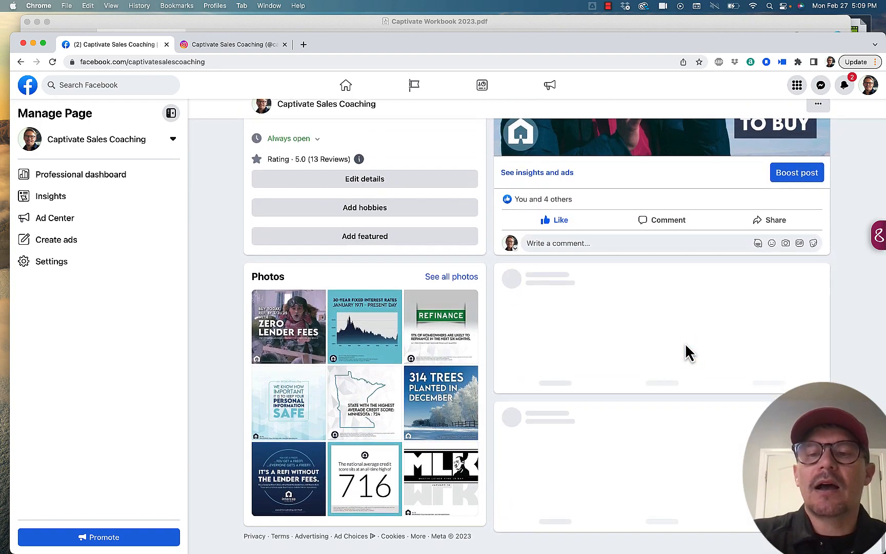
{"action": "scroll", "coordinate": [687, 351], "scroll_direction": "up", "scroll_amount": 10}
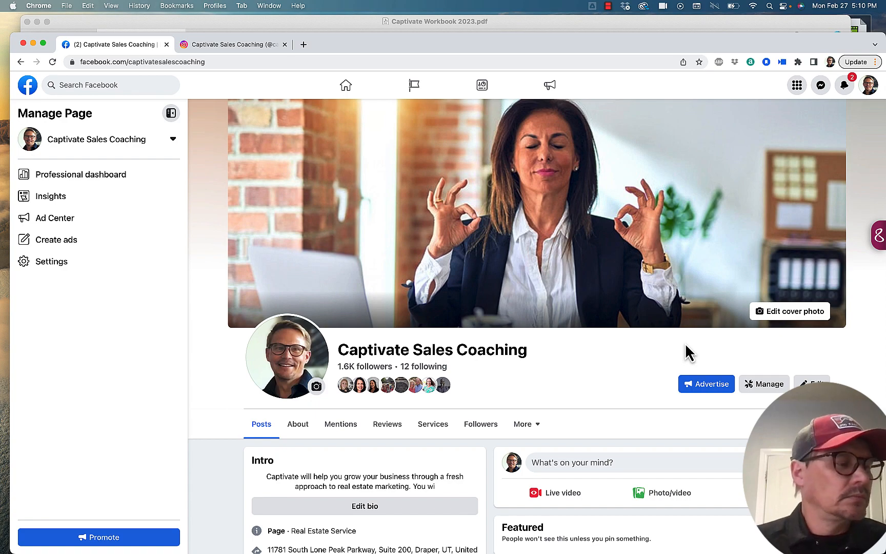
{"action": "scroll", "coordinate": [700, 486], "scroll_direction": "down", "scroll_amount": 12}
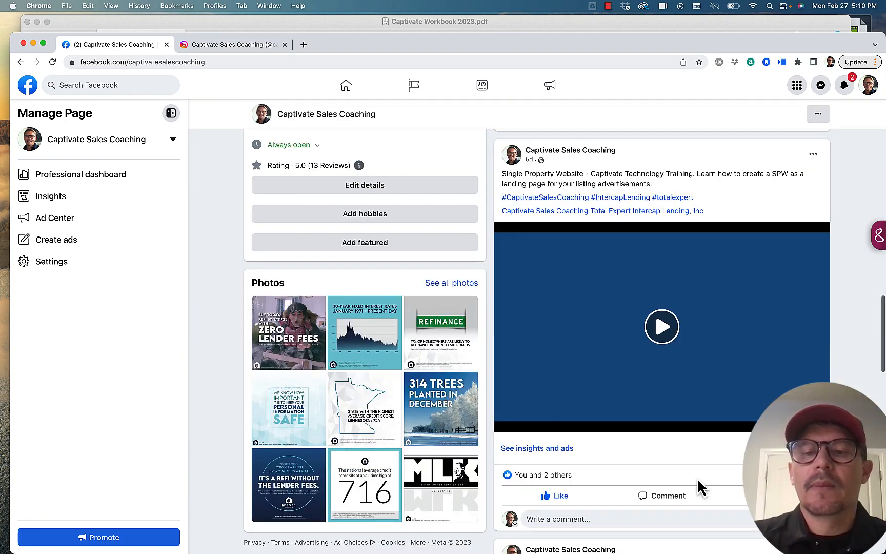
{"action": "scroll", "coordinate": [699, 487], "scroll_direction": "down", "scroll_amount": 10}
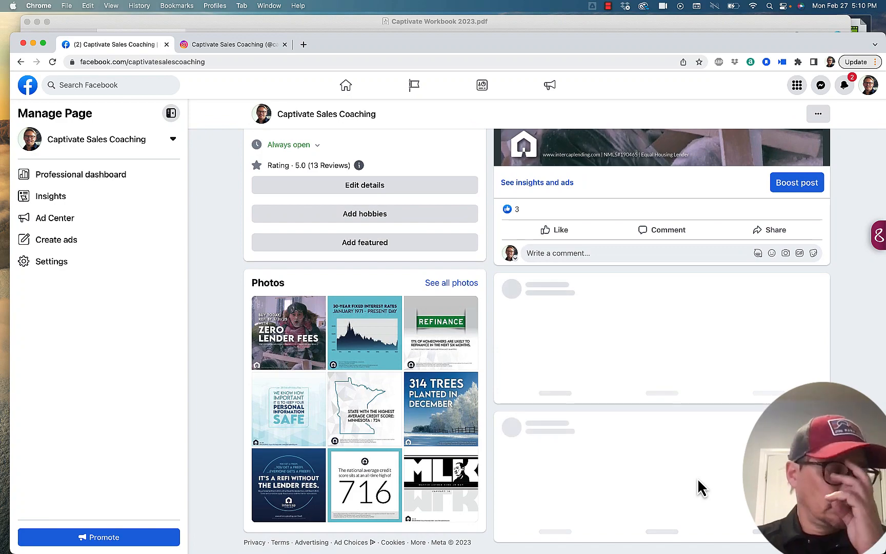
{"action": "scroll", "coordinate": [697, 478], "scroll_direction": "down", "scroll_amount": 2}
{"action": "scroll", "coordinate": [700, 485], "scroll_direction": "down", "scroll_amount": 8}
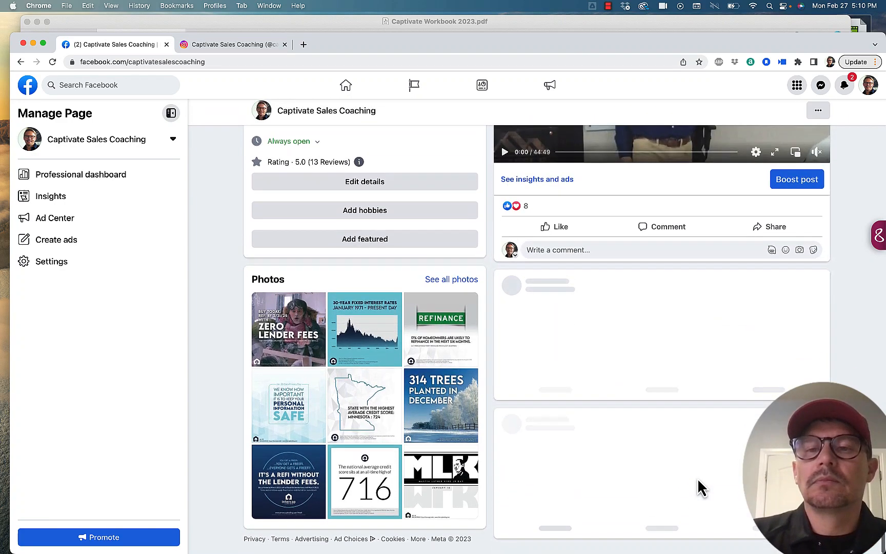
{"action": "scroll", "coordinate": [700, 484], "scroll_direction": "down", "scroll_amount": 4}
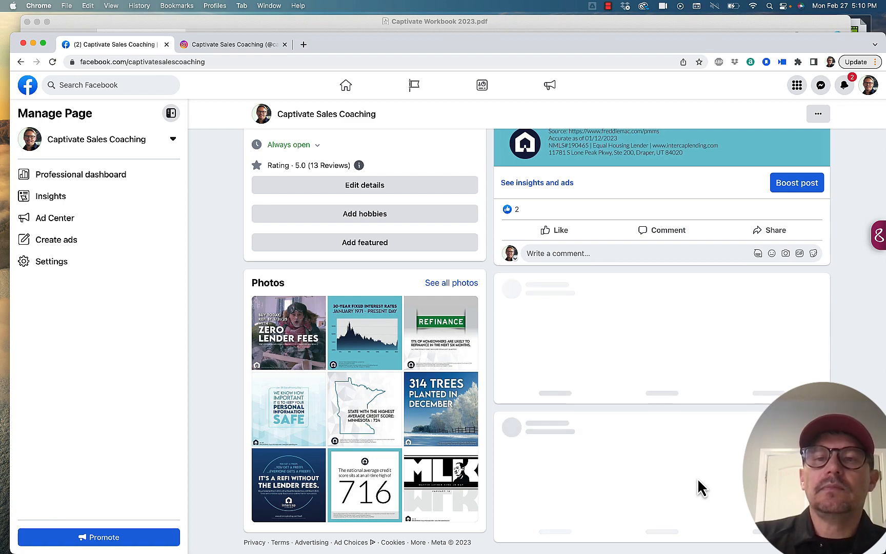
{"action": "scroll", "coordinate": [700, 484], "scroll_direction": "down", "scroll_amount": 10}
{"action": "scroll", "coordinate": [701, 486], "scroll_direction": "down", "scroll_amount": 5}
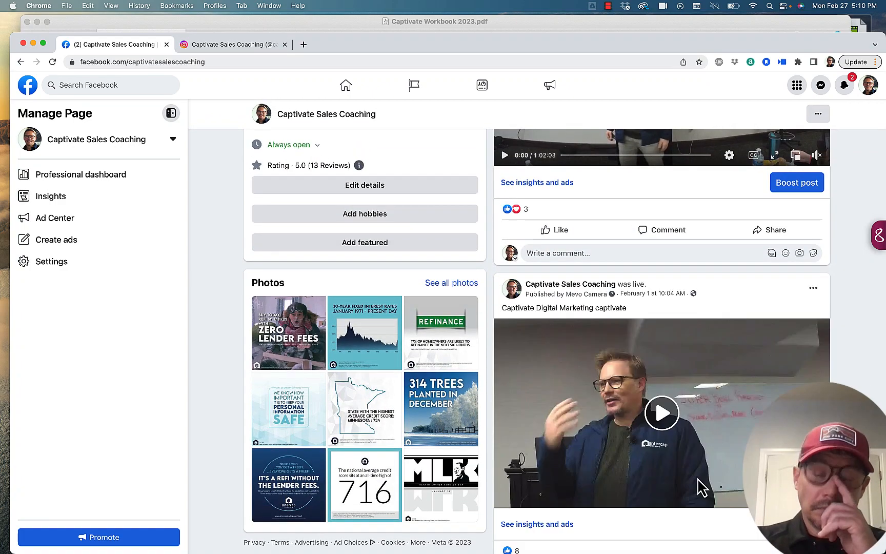
{"action": "scroll", "coordinate": [698, 479], "scroll_direction": "down", "scroll_amount": 15}
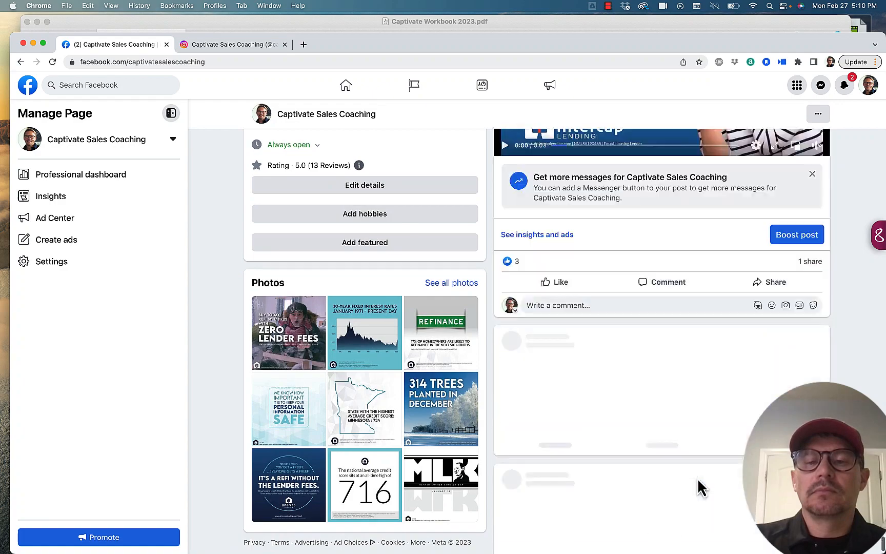
{"action": "scroll", "coordinate": [700, 486], "scroll_direction": "down", "scroll_amount": 10}
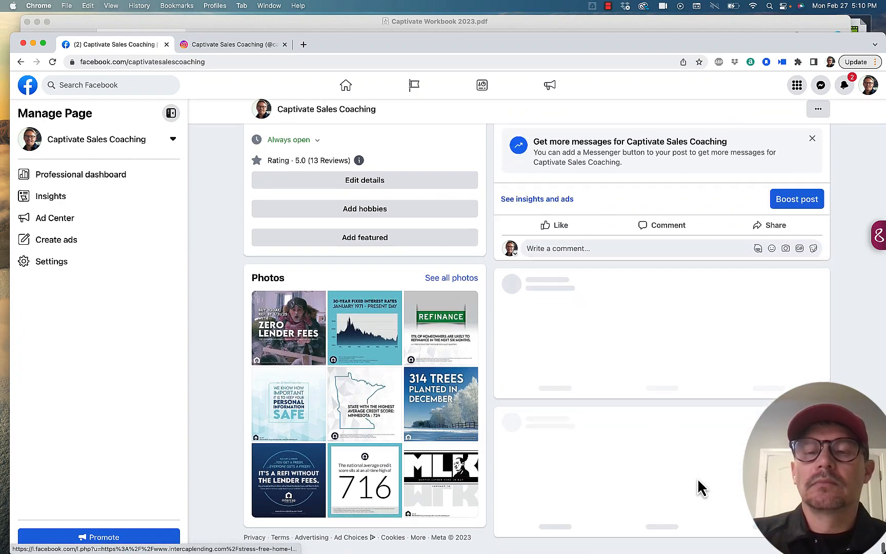
{"action": "scroll", "coordinate": [697, 478], "scroll_direction": "up", "scroll_amount": 3}
{"action": "scroll", "coordinate": [696, 478], "scroll_direction": "down", "scroll_amount": 3}
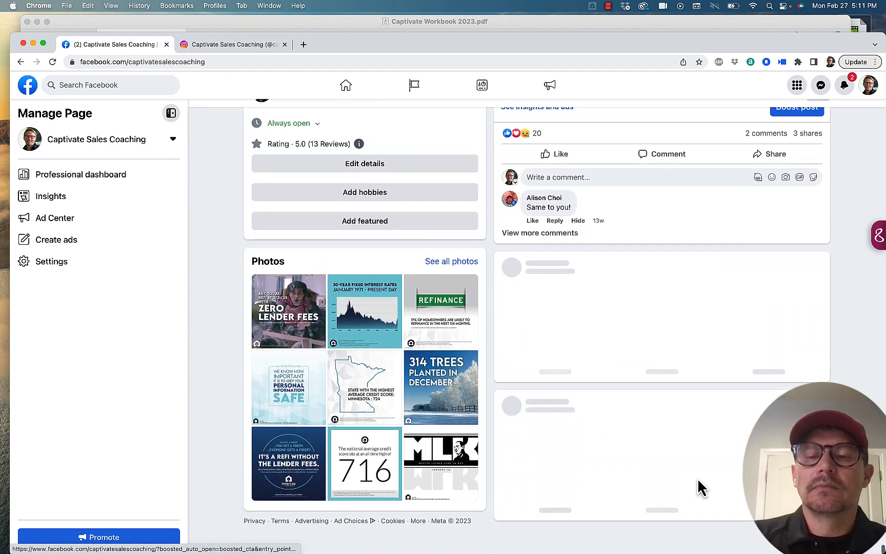
{"action": "scroll", "coordinate": [700, 484], "scroll_direction": "down", "scroll_amount": 8}
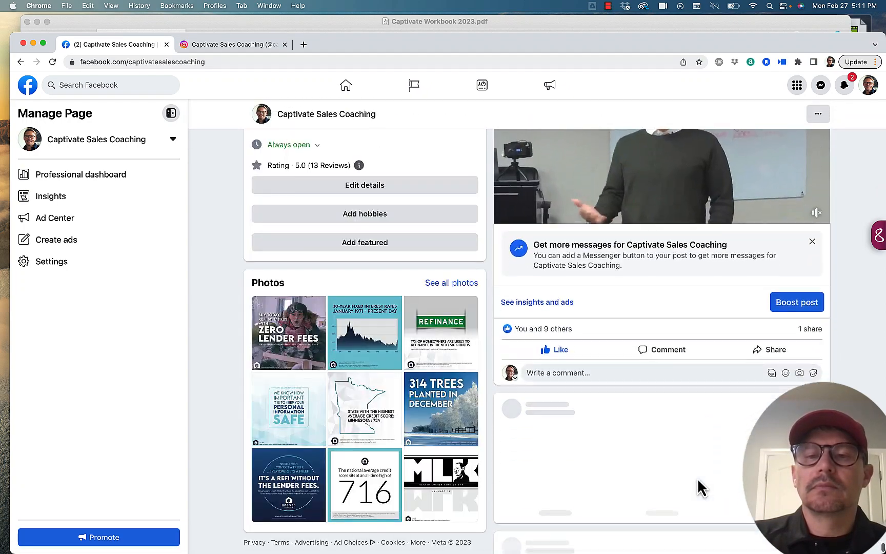
{"action": "scroll", "coordinate": [701, 486], "scroll_direction": "down", "scroll_amount": 3}
{"action": "scroll", "coordinate": [701, 486], "scroll_direction": "up", "scroll_amount": 1}
{"action": "scroll", "coordinate": [700, 486], "scroll_direction": "down", "scroll_amount": 3}
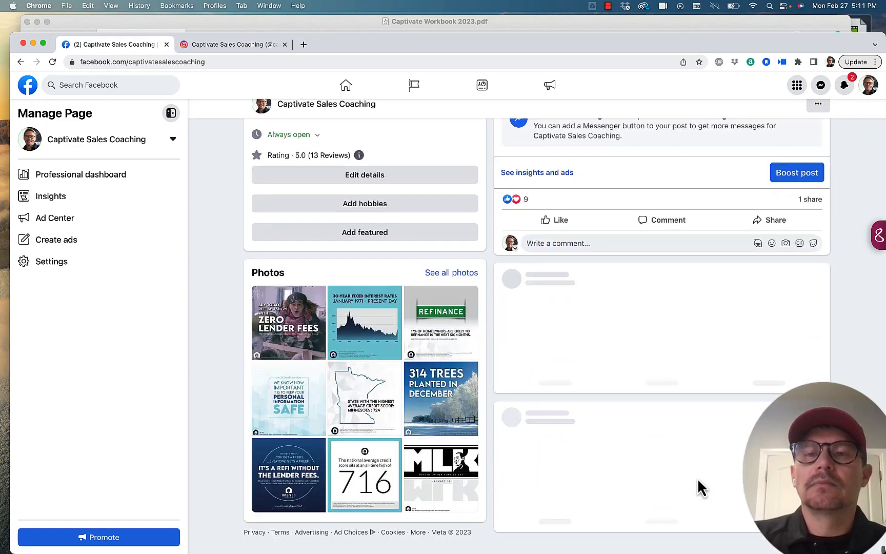
{"action": "scroll", "coordinate": [701, 486], "scroll_direction": "down", "scroll_amount": 15}
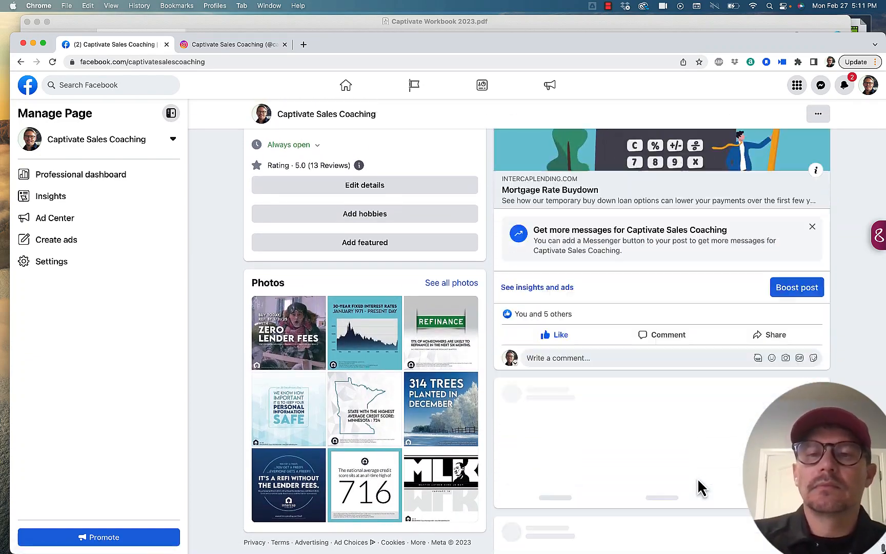
{"action": "scroll", "coordinate": [701, 486], "scroll_direction": "down", "scroll_amount": 2}
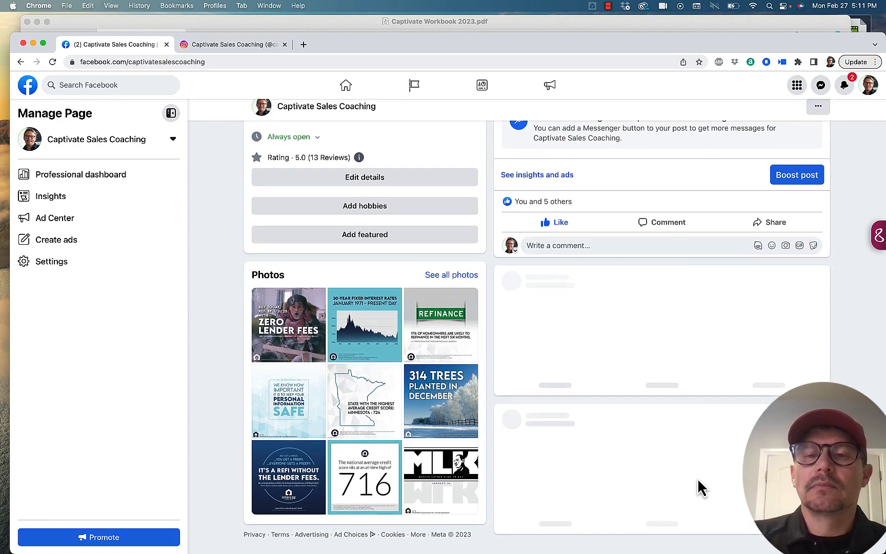
{"action": "scroll", "coordinate": [697, 479], "scroll_direction": "up", "scroll_amount": 2}
{"action": "scroll", "coordinate": [697, 479], "scroll_direction": "down", "scroll_amount": 10}
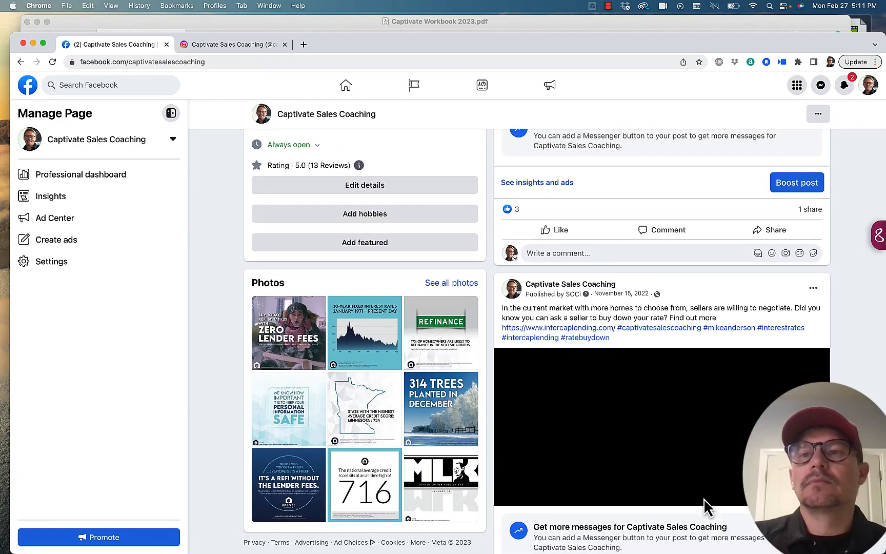
{"action": "scroll", "coordinate": [701, 471], "scroll_direction": "down", "scroll_amount": 8}
{"action": "scroll", "coordinate": [705, 469], "scroll_direction": "down", "scroll_amount": 15}
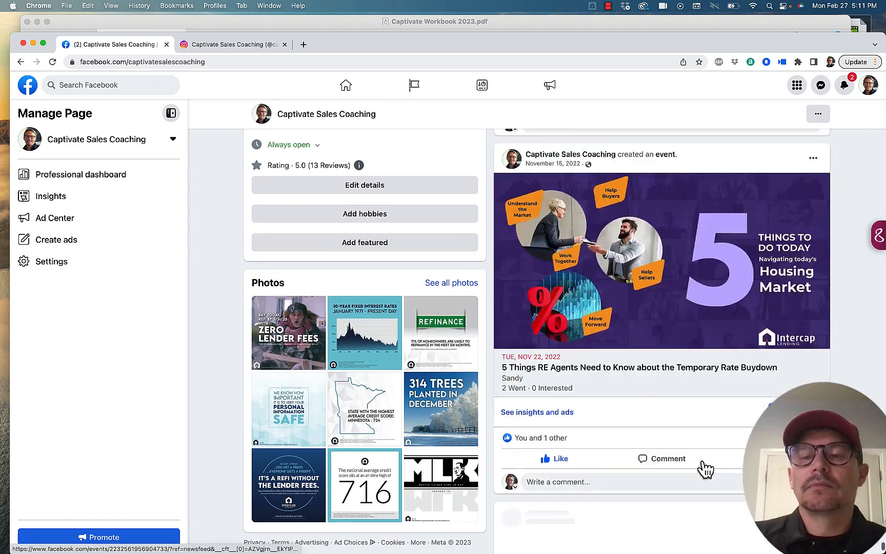
{"action": "scroll", "coordinate": [703, 467], "scroll_direction": "down", "scroll_amount": 2}
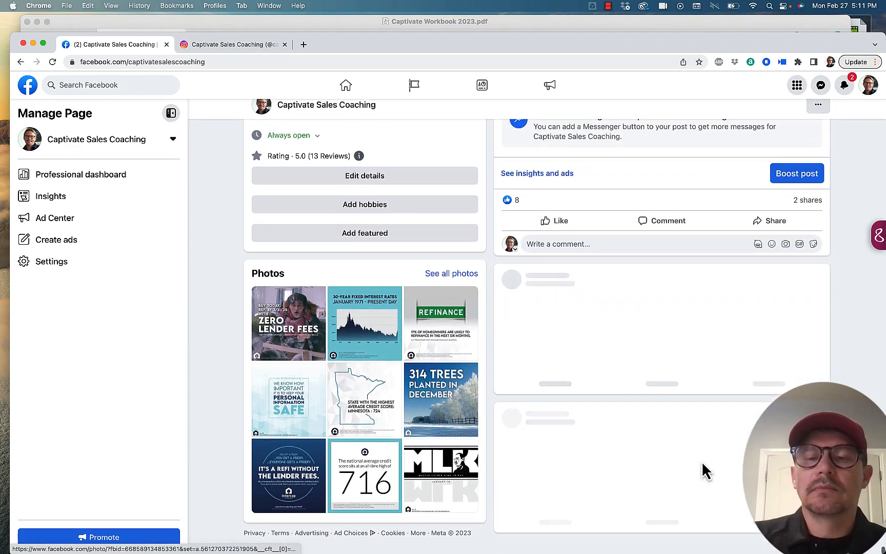
{"action": "scroll", "coordinate": [704, 469], "scroll_direction": "down", "scroll_amount": 8}
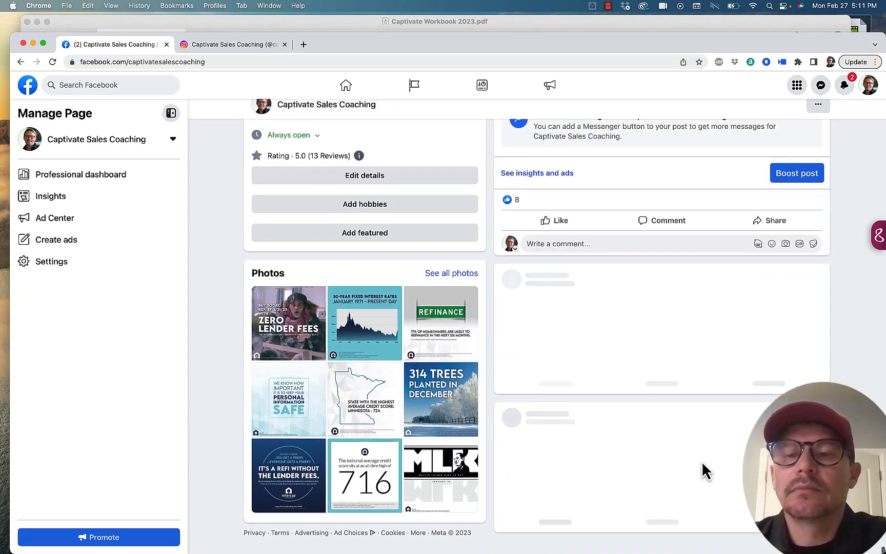
{"action": "scroll", "coordinate": [705, 469], "scroll_direction": "up", "scroll_amount": 4}
{"action": "scroll", "coordinate": [701, 462], "scroll_direction": "down", "scroll_amount": 10}
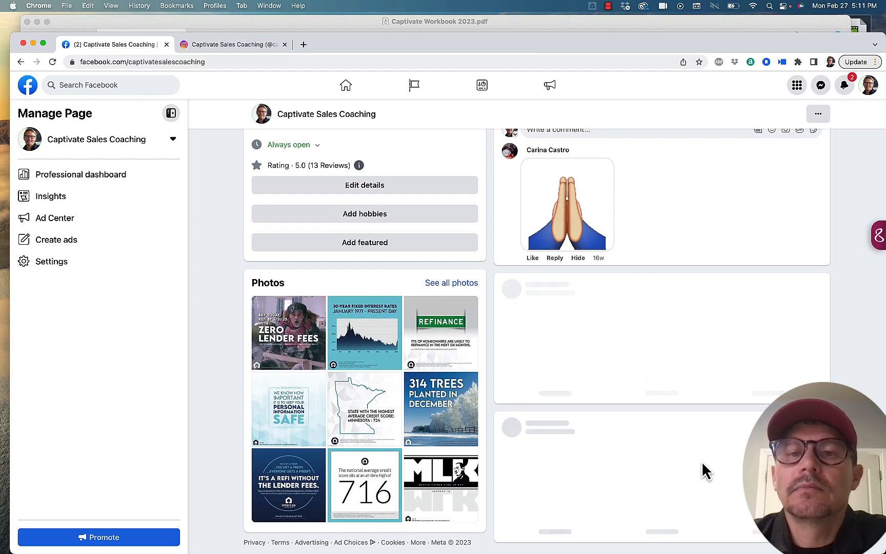
Step: Look through the page's older posts from early November back to mid-October 2022
{"action": "scroll", "coordinate": [701, 463], "scroll_direction": "up", "scroll_amount": 1}
{"action": "scroll", "coordinate": [702, 468], "scroll_direction": "down", "scroll_amount": 1}
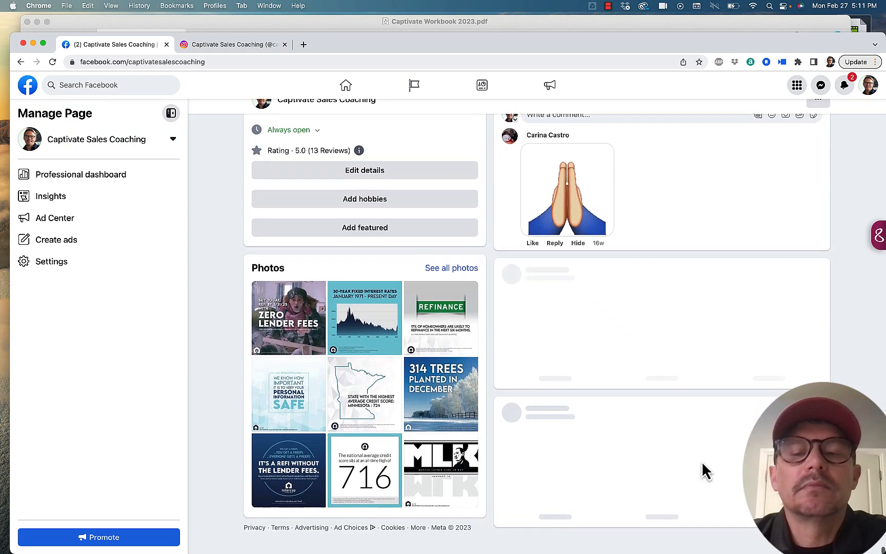
{"action": "scroll", "coordinate": [703, 467], "scroll_direction": "up", "scroll_amount": 3}
{"action": "scroll", "coordinate": [703, 463], "scroll_direction": "down", "scroll_amount": 3}
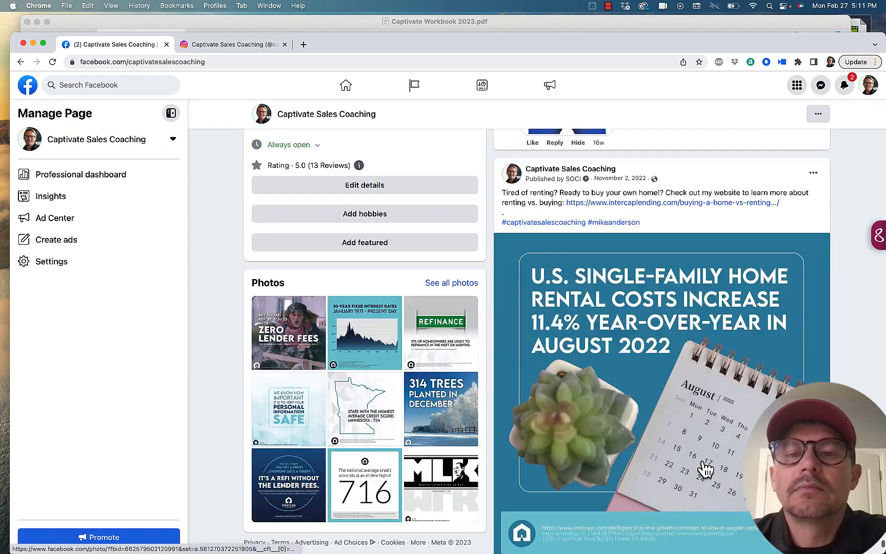
{"action": "scroll", "coordinate": [702, 462], "scroll_direction": "down", "scroll_amount": 8}
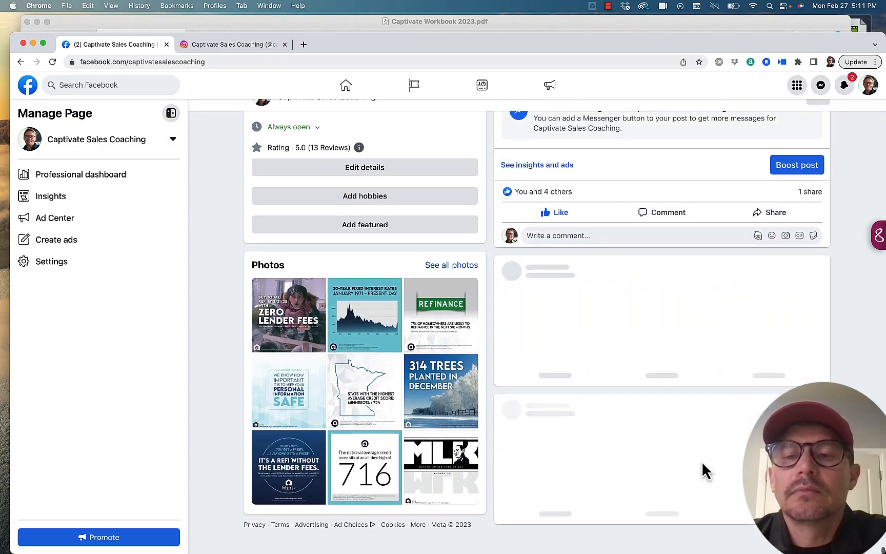
{"action": "scroll", "coordinate": [703, 463], "scroll_direction": "down", "scroll_amount": 8}
{"action": "scroll", "coordinate": [702, 462], "scroll_direction": "up", "scroll_amount": 1}
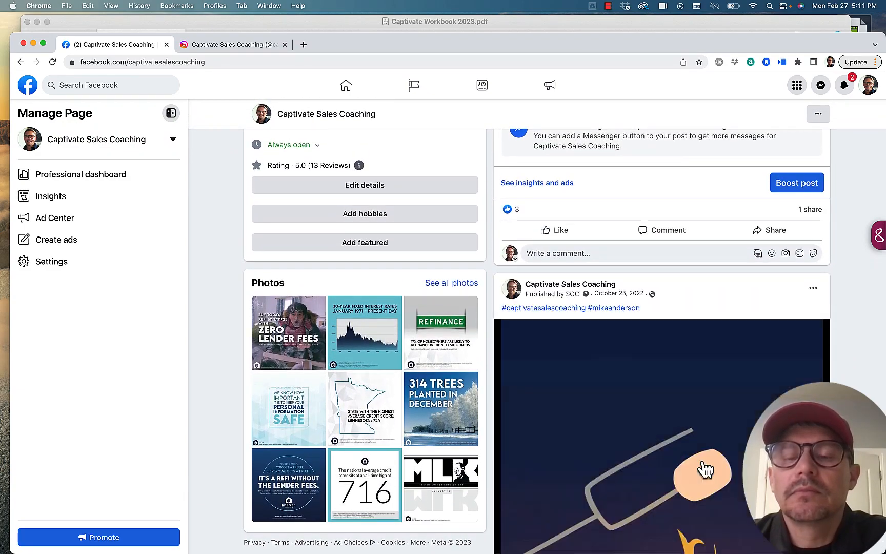
{"action": "scroll", "coordinate": [703, 463], "scroll_direction": "down", "scroll_amount": 10}
{"action": "scroll", "coordinate": [702, 463], "scroll_direction": "down", "scroll_amount": 5}
{"action": "scroll", "coordinate": [701, 461], "scroll_direction": "up", "scroll_amount": 4}
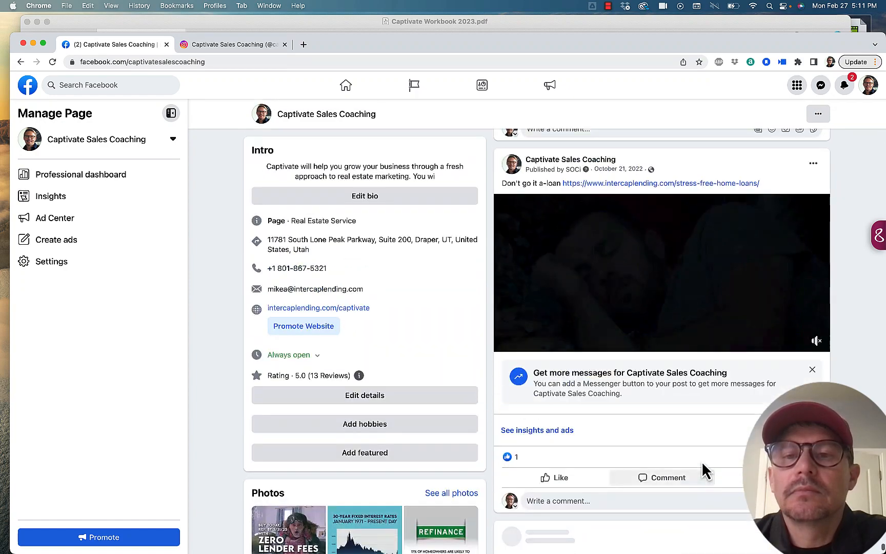
{"action": "scroll", "coordinate": [702, 460], "scroll_direction": "down", "scroll_amount": 5}
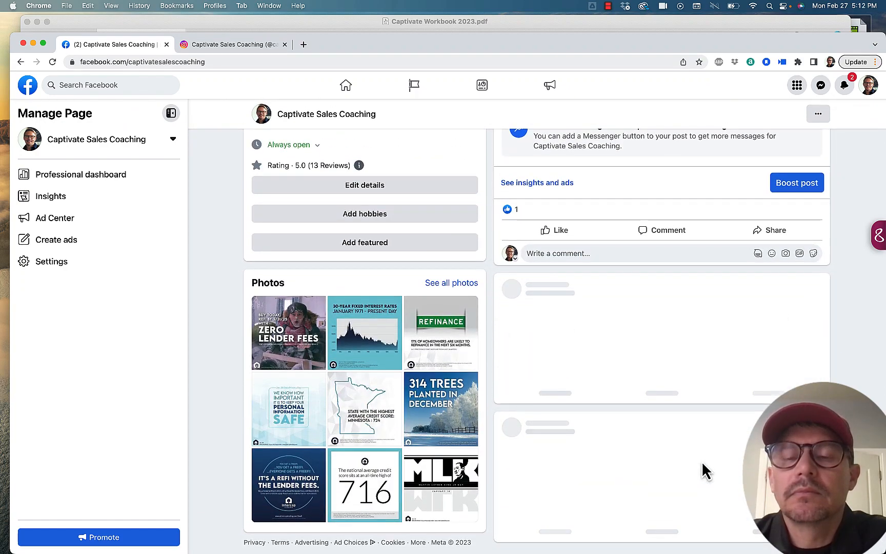
{"action": "scroll", "coordinate": [702, 461], "scroll_direction": "up", "scroll_amount": 1}
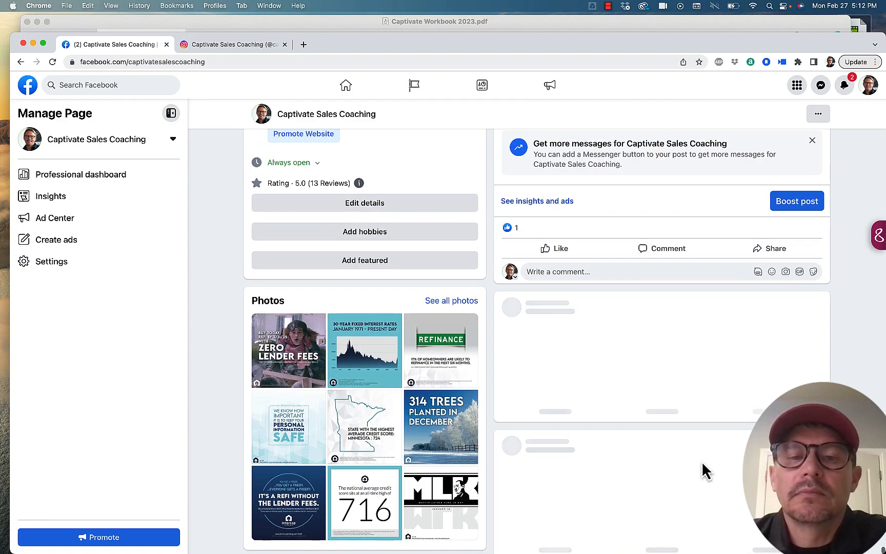
{"action": "scroll", "coordinate": [701, 461], "scroll_direction": "down", "scroll_amount": 1}
{"action": "scroll", "coordinate": [701, 461], "scroll_direction": "down", "scroll_amount": 4}
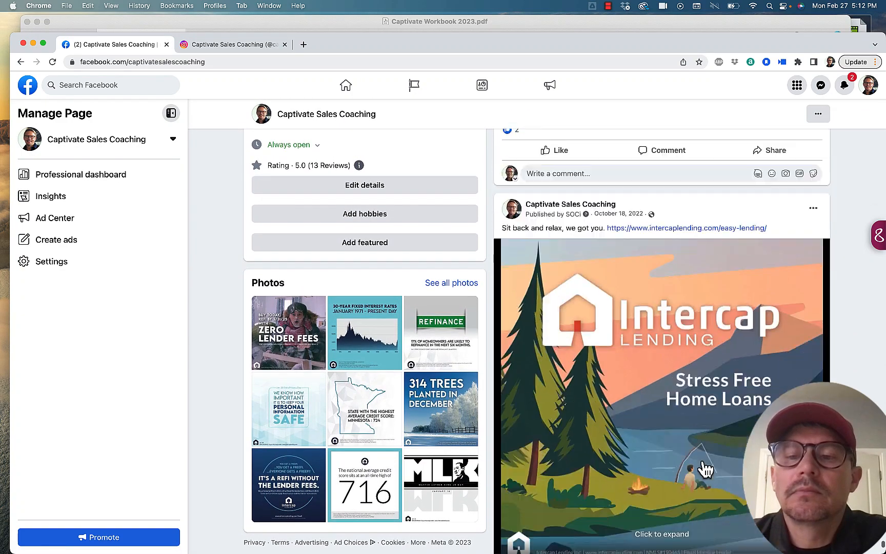
{"action": "scroll", "coordinate": [702, 461], "scroll_direction": "down", "scroll_amount": 12}
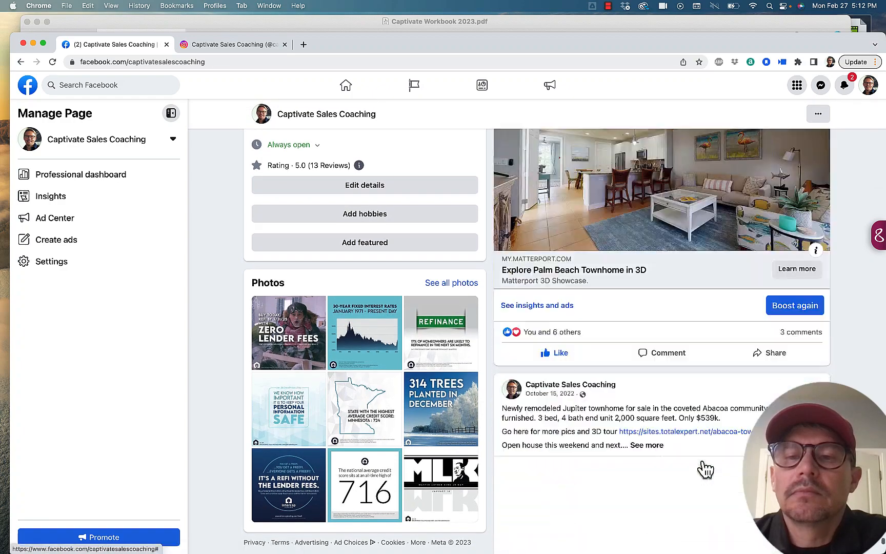
Step: Review the October 15, 2022 posts for the Jupiter townhome in Abacoa, including their captions, links, hashtags and photos
{"action": "scroll", "coordinate": [707, 438], "scroll_direction": "down", "scroll_amount": 10}
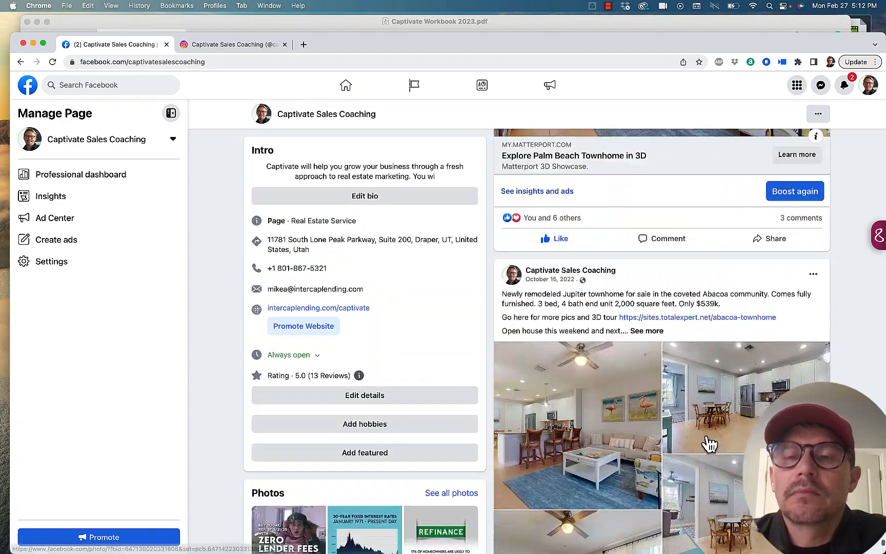
{"action": "scroll", "coordinate": [706, 437], "scroll_direction": "down", "scroll_amount": 5}
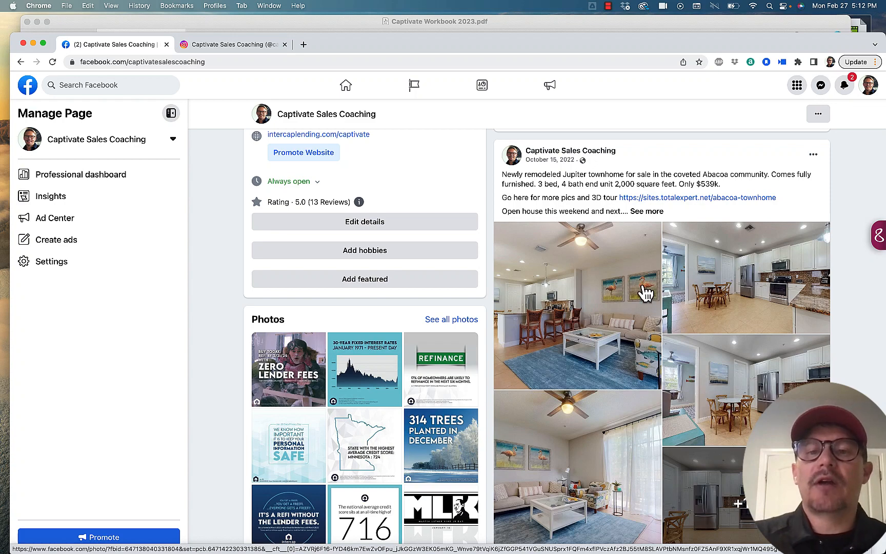
{"action": "scroll", "coordinate": [618, 309], "scroll_direction": "down", "scroll_amount": 1}
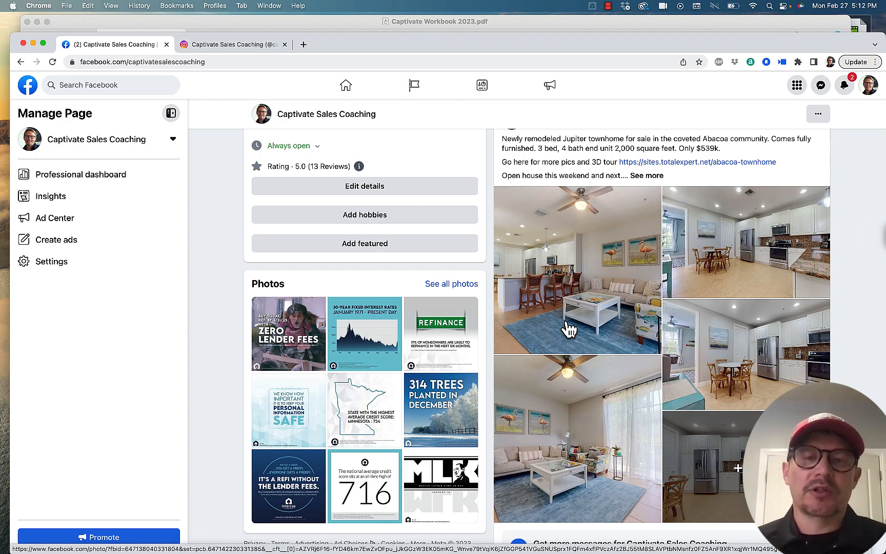
{"action": "scroll", "coordinate": [581, 293], "scroll_direction": "up", "scroll_amount": 2}
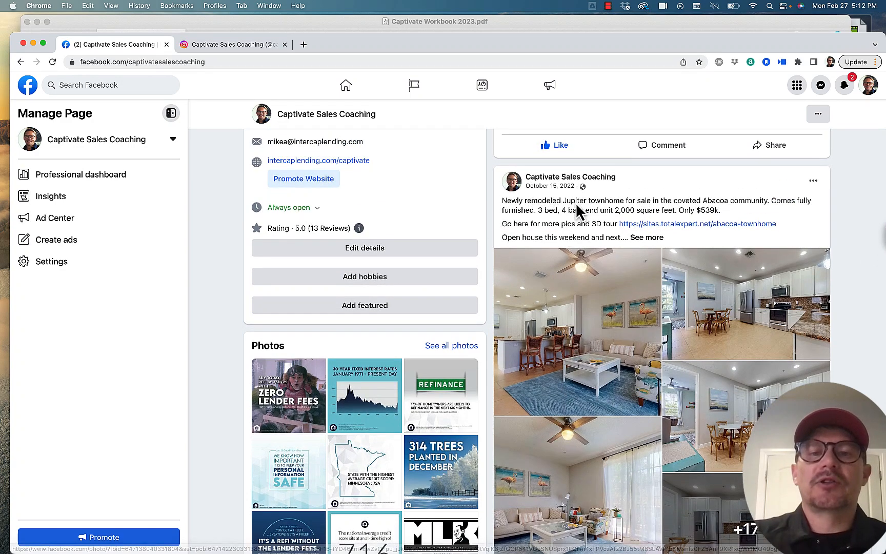
{"action": "scroll", "coordinate": [604, 325], "scroll_direction": "up", "scroll_amount": 10}
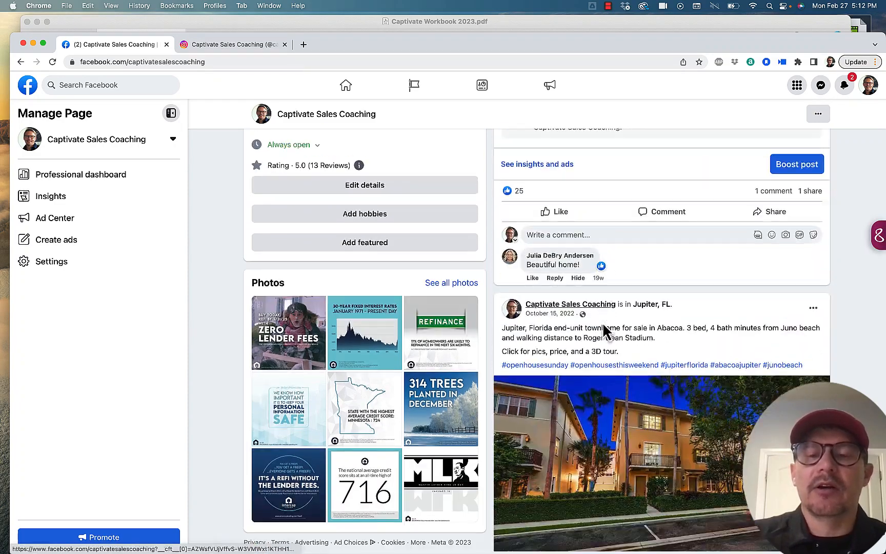
Step: Highlight the opening caption text of the Eagle Mountain 3D tour post, and examine the boosted and total engagement figures in its post insights
{"action": "scroll", "coordinate": [606, 331], "scroll_direction": "up", "scroll_amount": 3}
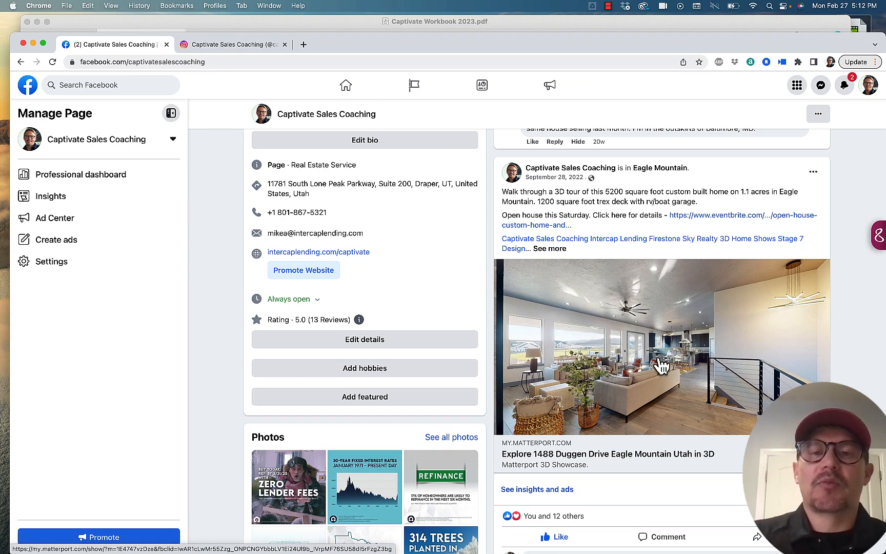
{"action": "left_click_drag", "start_coordinate": [552, 203], "coordinate": [551, 197]}
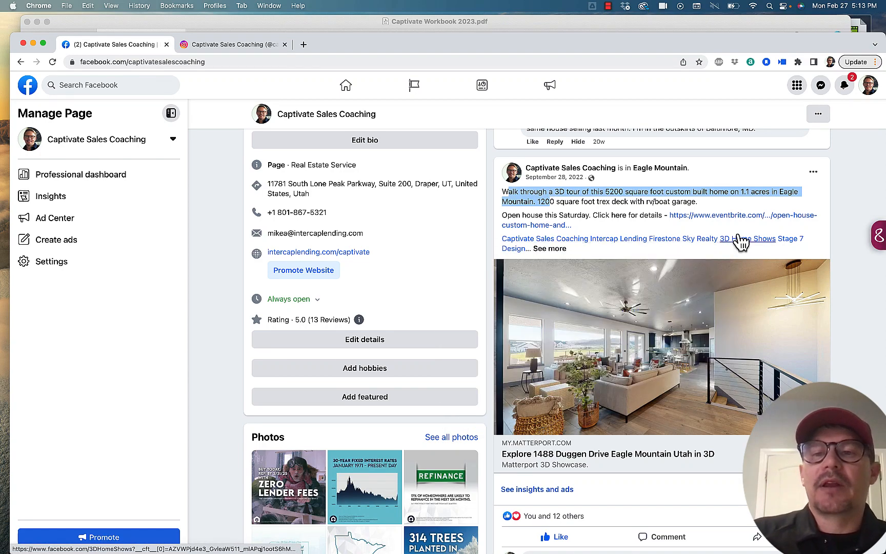
{"action": "scroll", "coordinate": [693, 345], "scroll_direction": "down", "scroll_amount": 3}
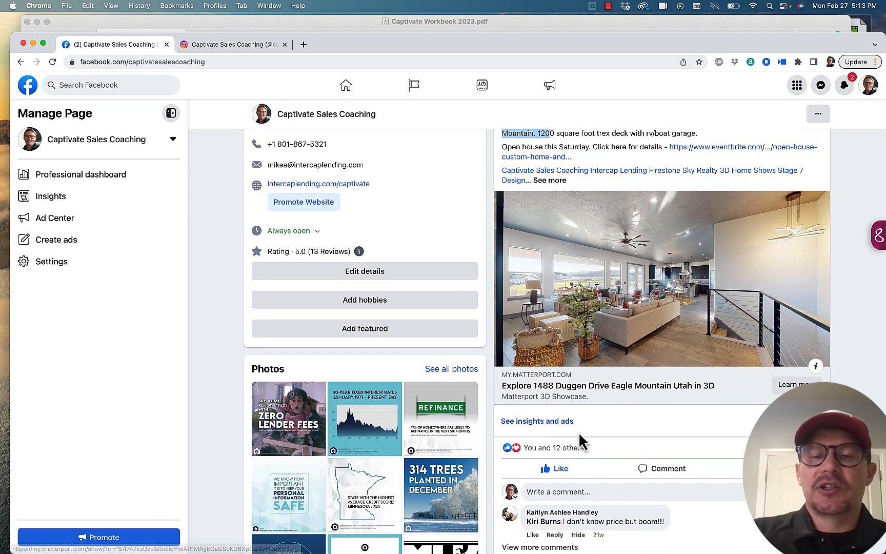
{"action": "left_click", "coordinate": [553, 426]}
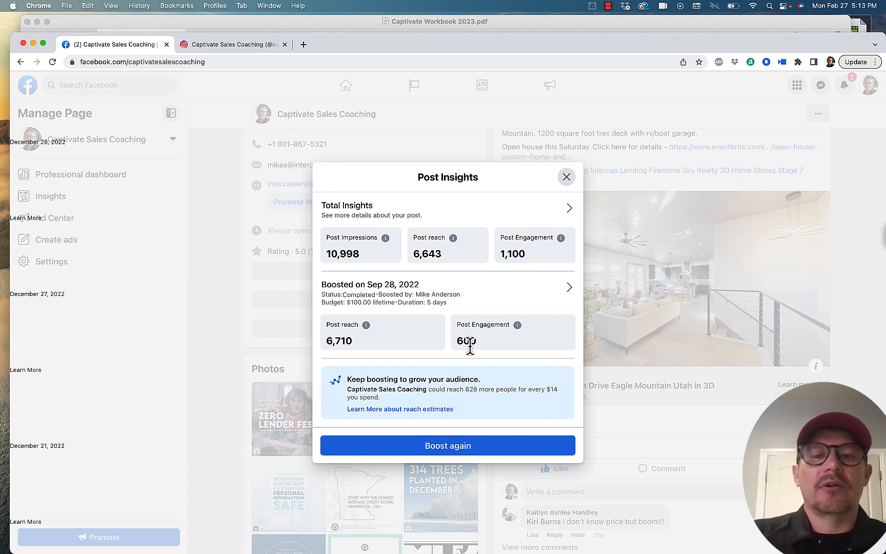
{"action": "left_click_drag", "start_coordinate": [479, 344], "coordinate": [469, 341]}
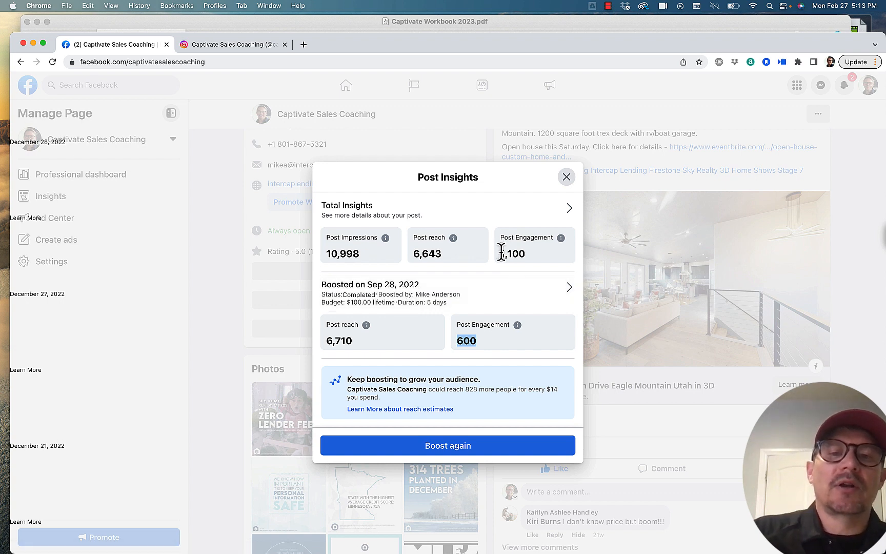
{"action": "left_click_drag", "start_coordinate": [502, 252], "coordinate": [524, 256]}
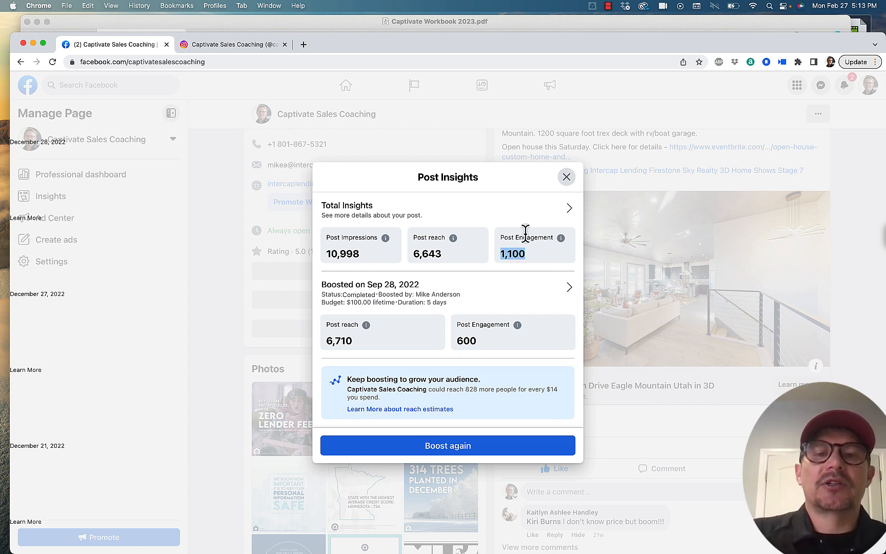
{"action": "left_click", "coordinate": [567, 179]}
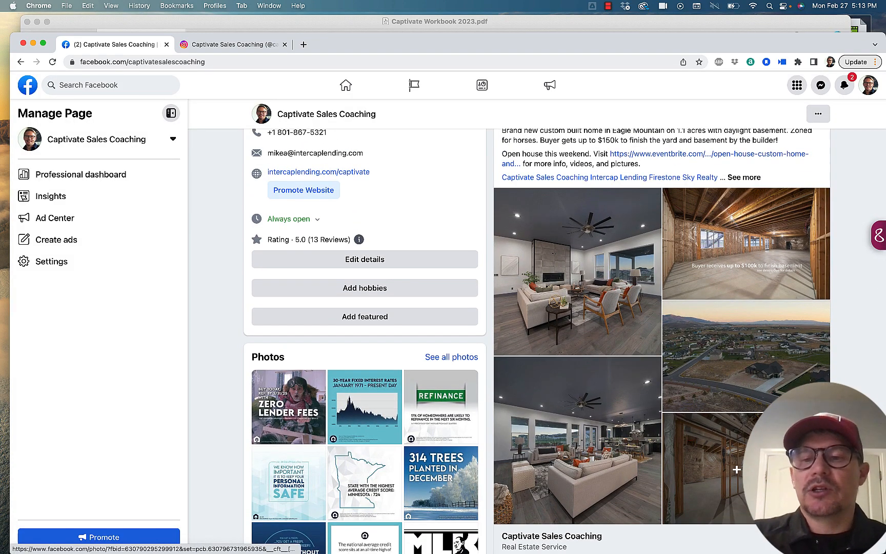
Step: Compare the other September 28, 2022 Eagle Mountain home posts, examining the captions and calls to action of the photo, video and link versions
{"action": "scroll", "coordinate": [708, 379], "scroll_direction": "down", "scroll_amount": 10}
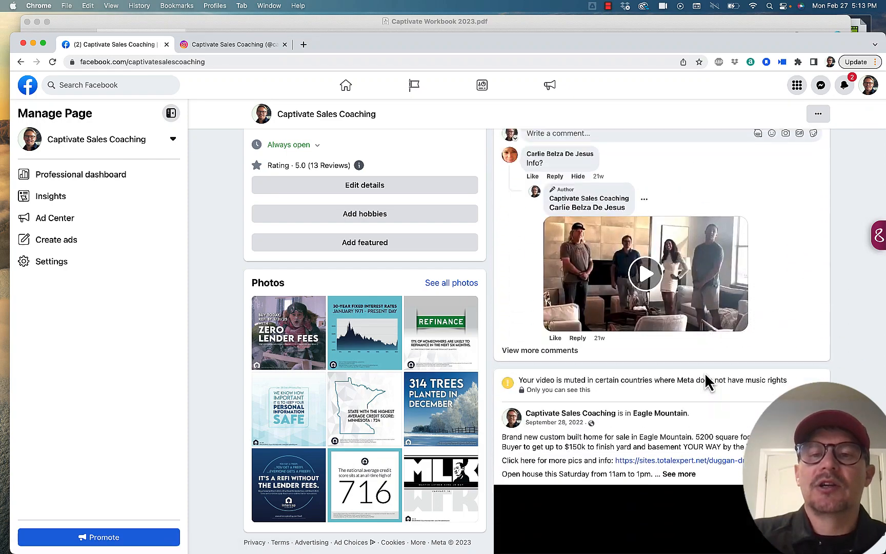
{"action": "scroll", "coordinate": [707, 382], "scroll_direction": "down", "scroll_amount": 8}
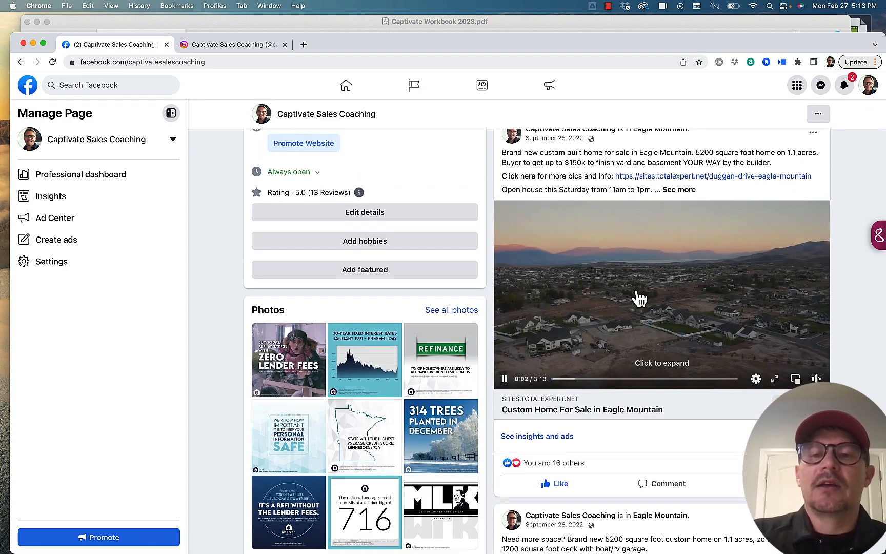
{"action": "scroll", "coordinate": [639, 320], "scroll_direction": "down", "scroll_amount": 5}
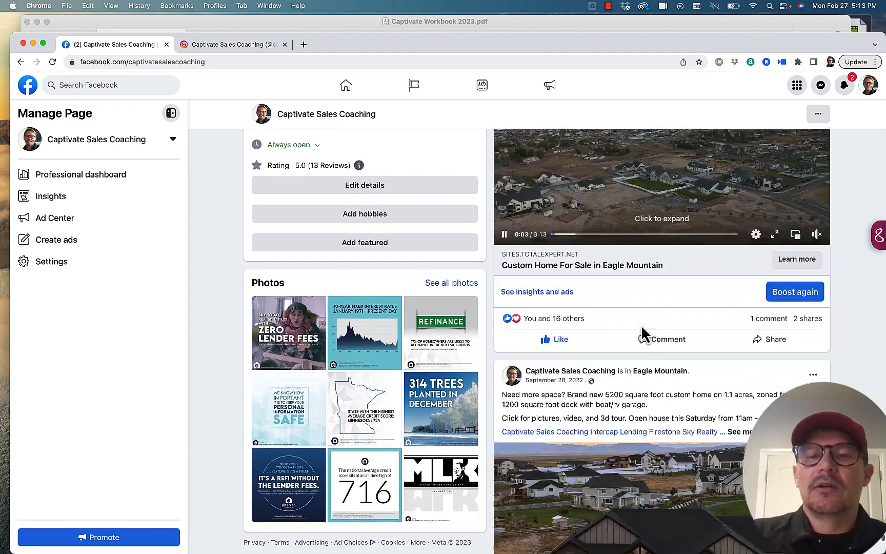
{"action": "scroll", "coordinate": [642, 333], "scroll_direction": "down", "scroll_amount": 5}
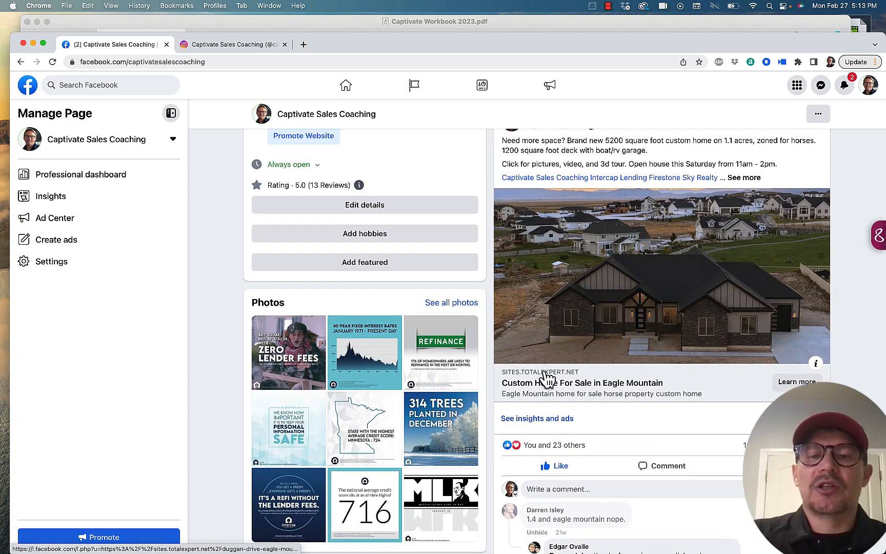
{"action": "scroll", "coordinate": [685, 281], "scroll_direction": "up", "scroll_amount": 3}
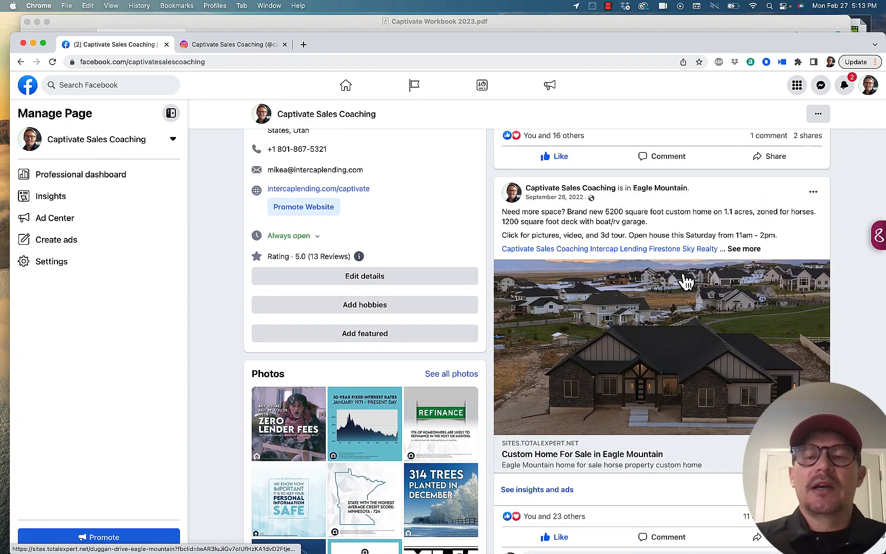
{"action": "scroll", "coordinate": [686, 281], "scroll_direction": "down", "scroll_amount": 2}
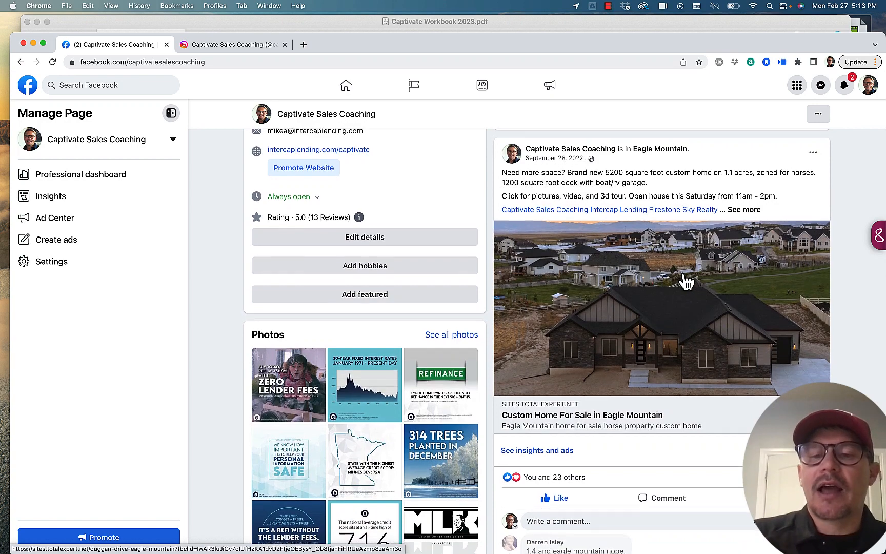
{"action": "scroll", "coordinate": [686, 281], "scroll_direction": "down", "scroll_amount": 1}
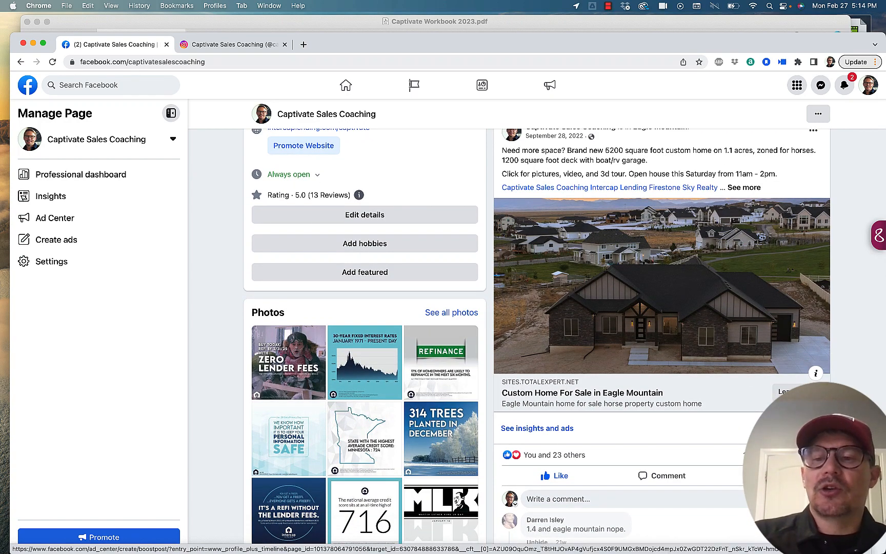
{"action": "scroll", "coordinate": [666, 284], "scroll_direction": "up", "scroll_amount": 3}
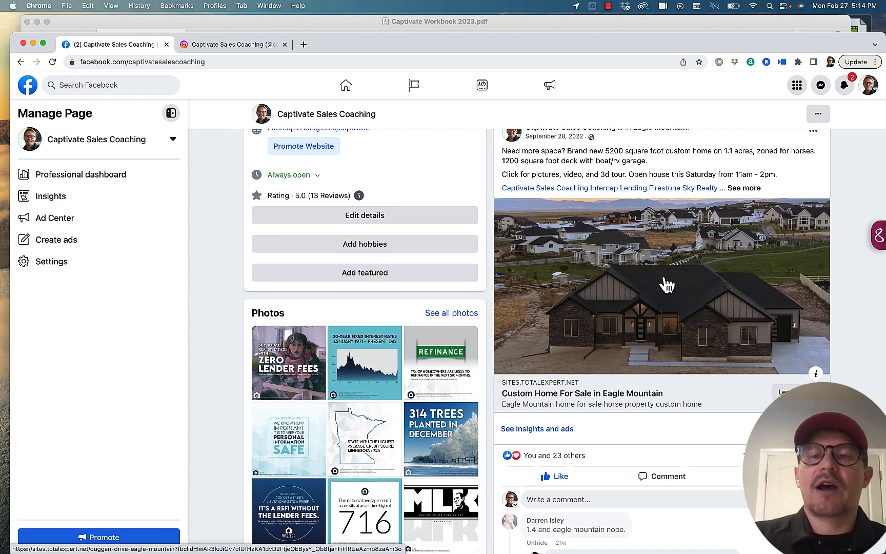